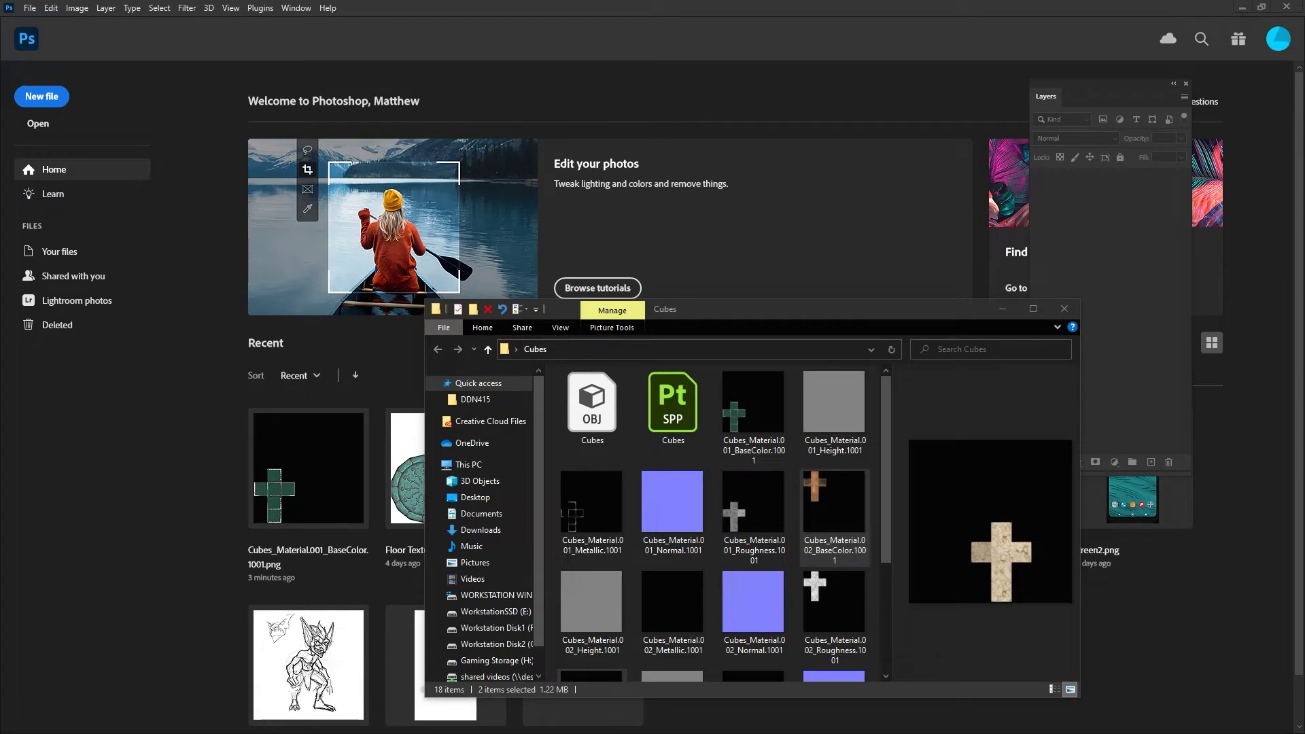
Step: Select only Cubes_Material.001_BaseColor.1001 in the Cubes folder and drag it into Photoshop as a document
click(758, 423)
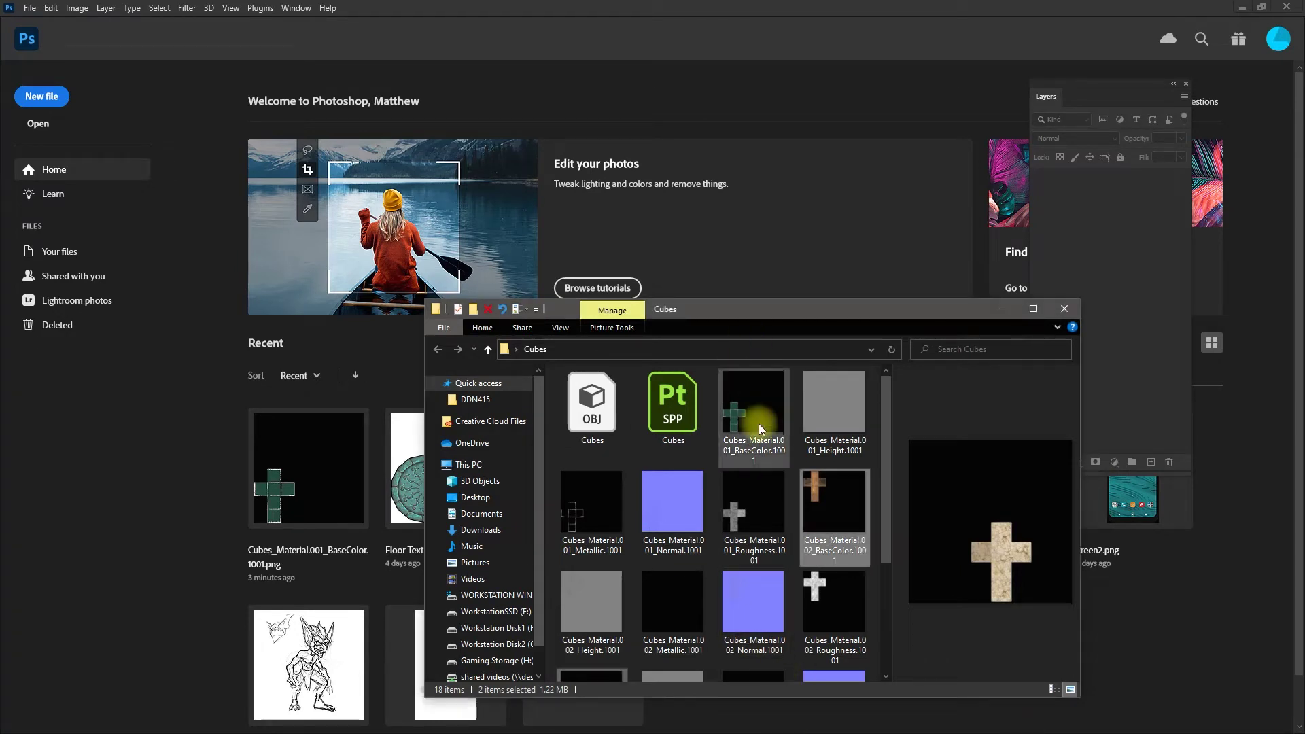
shift+click(841, 518)
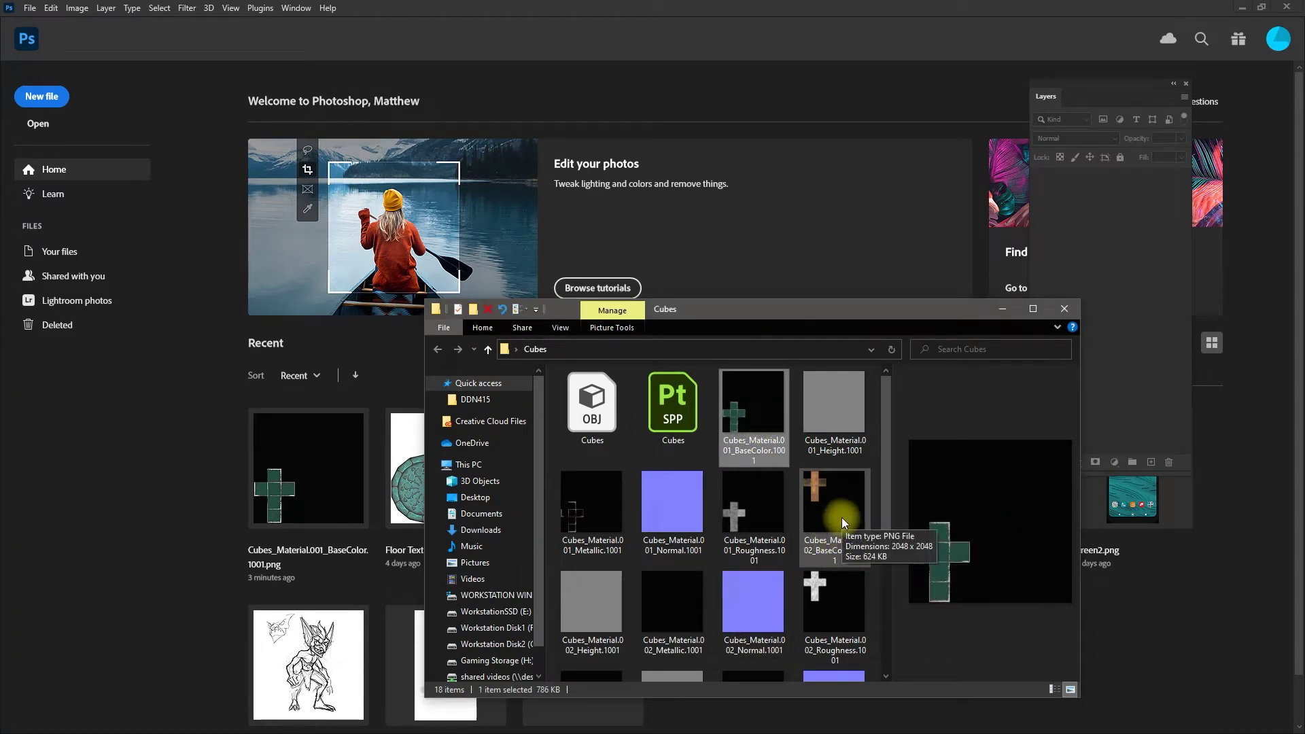
click(776, 432)
ctrl+click(822, 498)
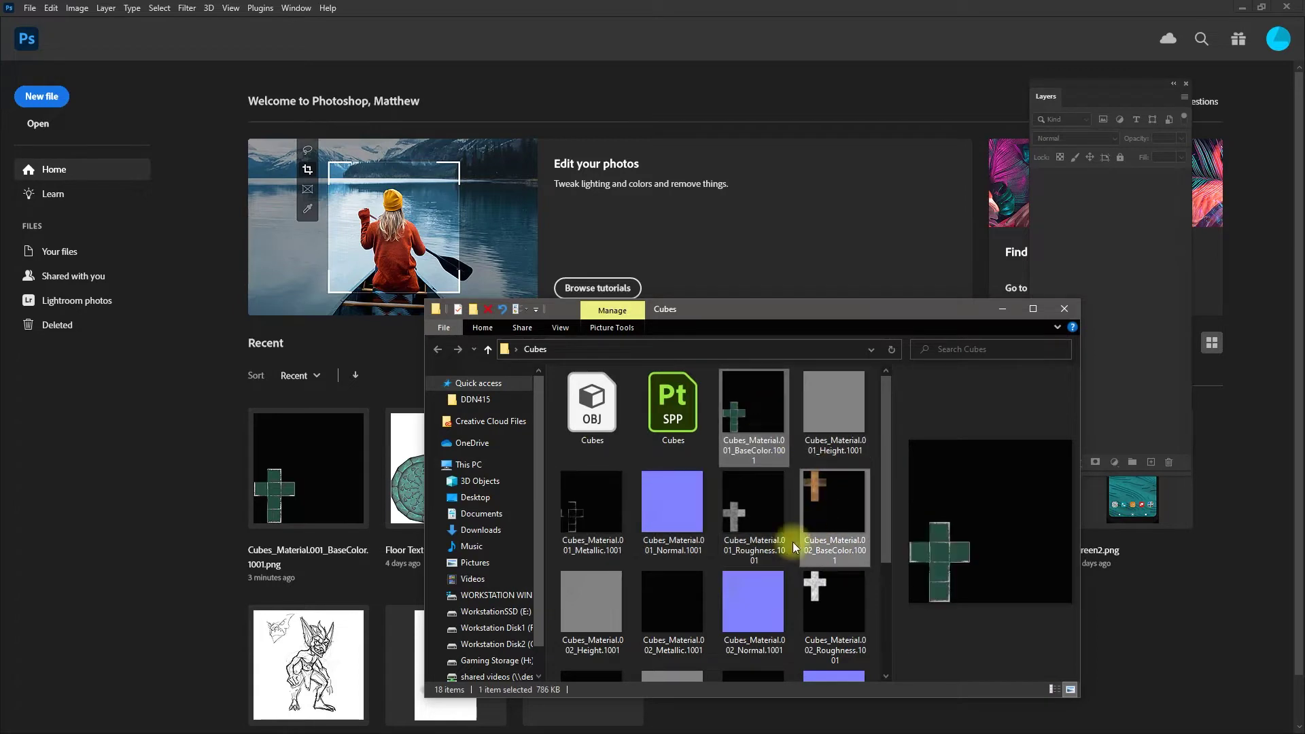
click(776, 410)
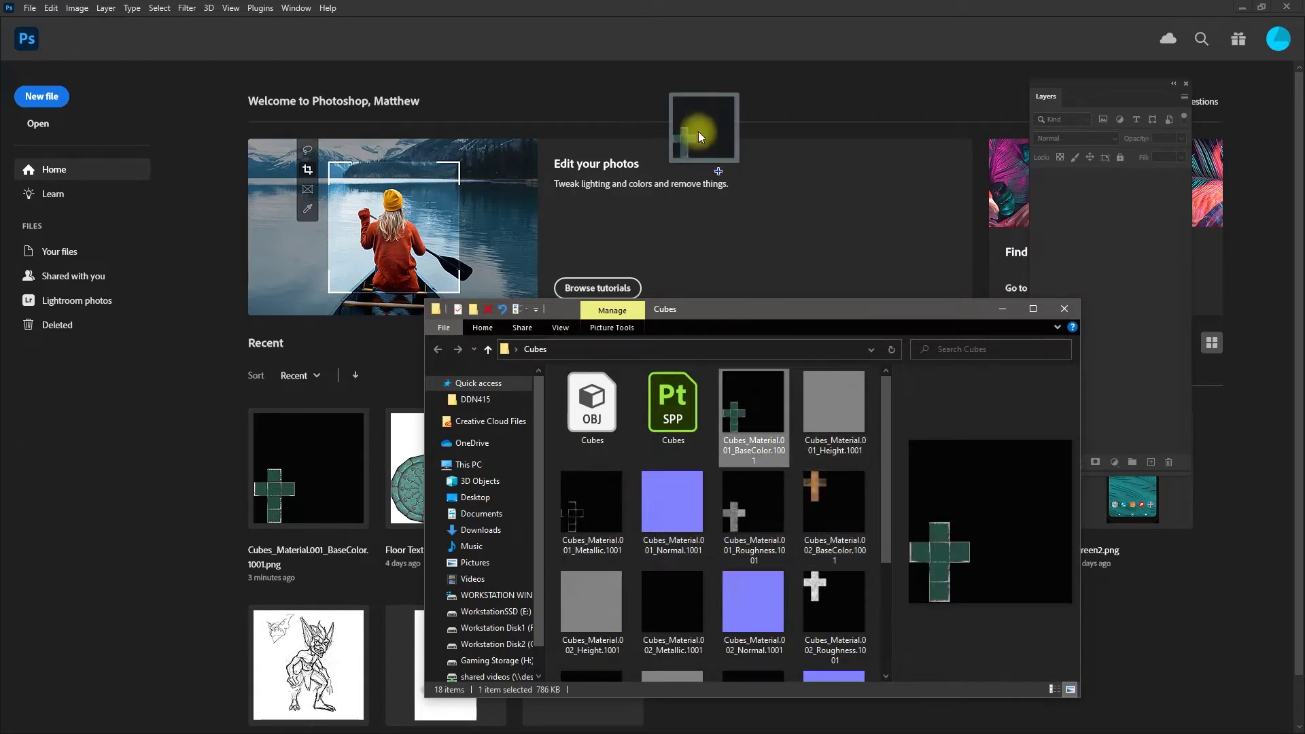
drag(698, 131, 702, 174)
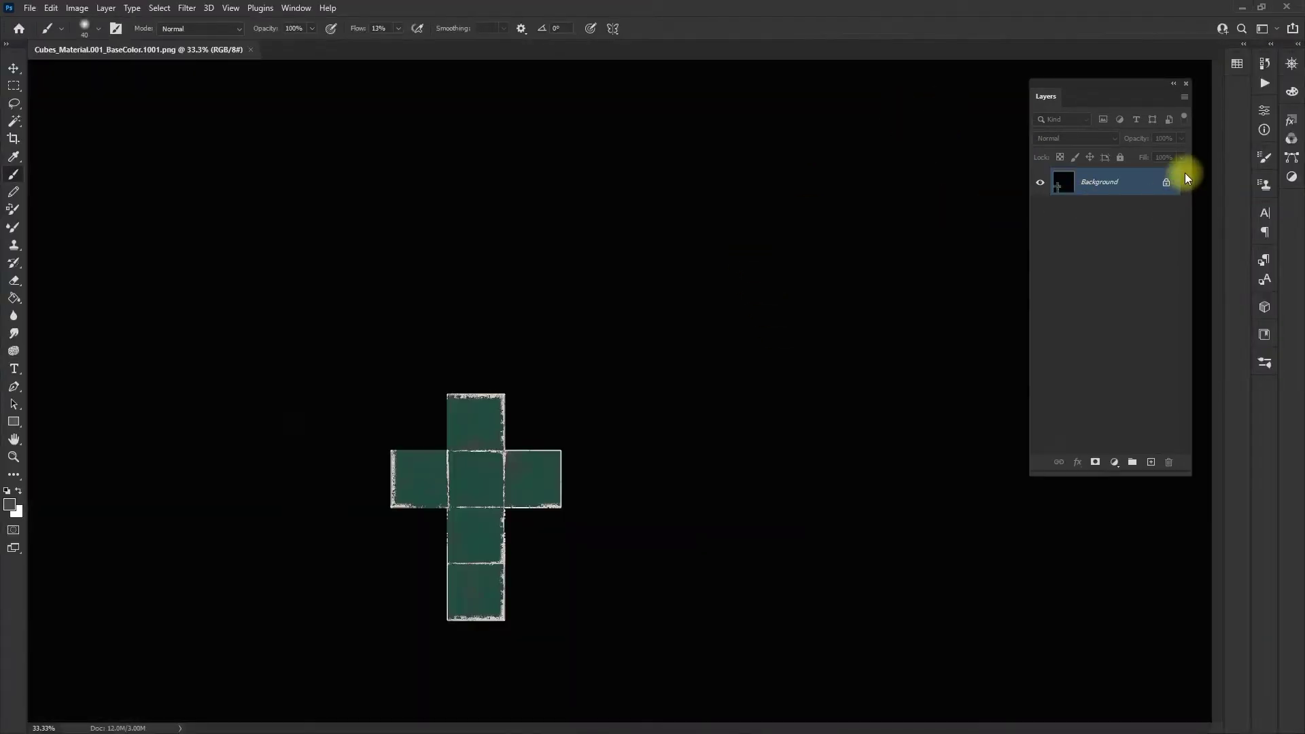
Step: Unlock the Background into Layer 0 and place the 002 and 003 BaseColor textures above it
click(1164, 184)
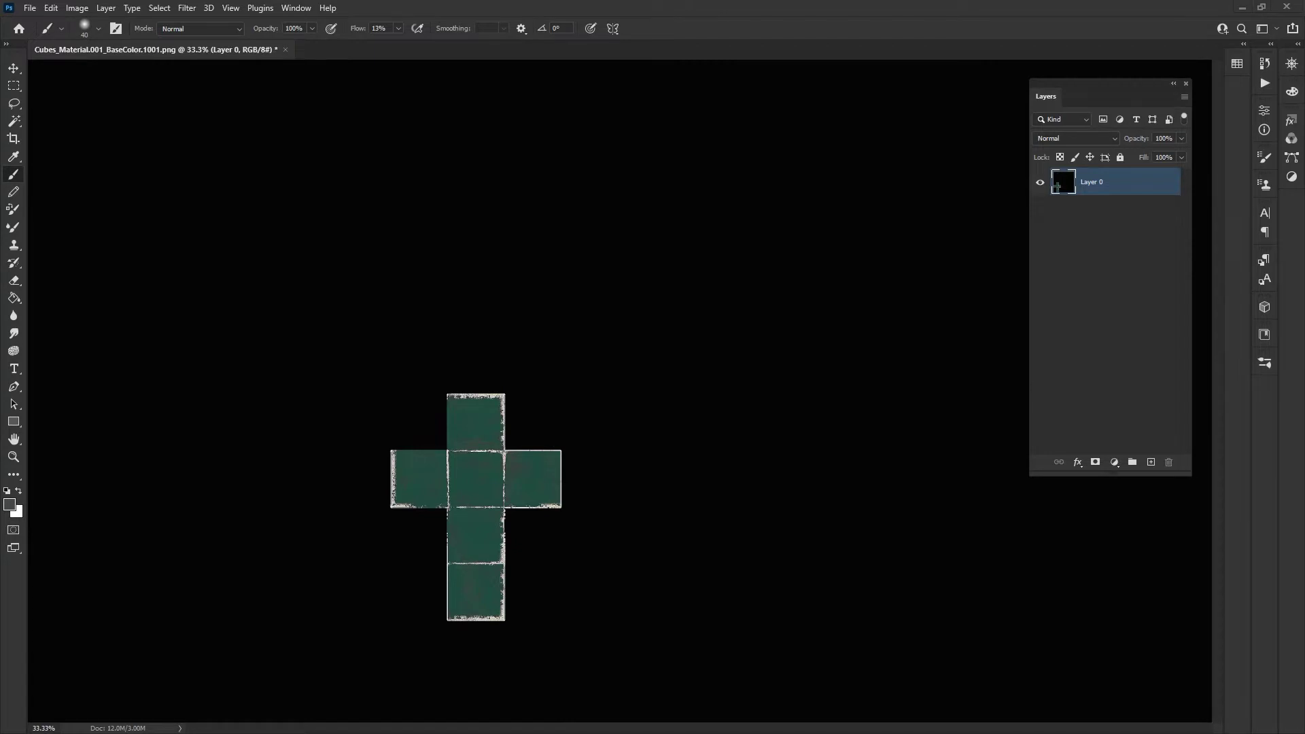
key(alt+Tab)
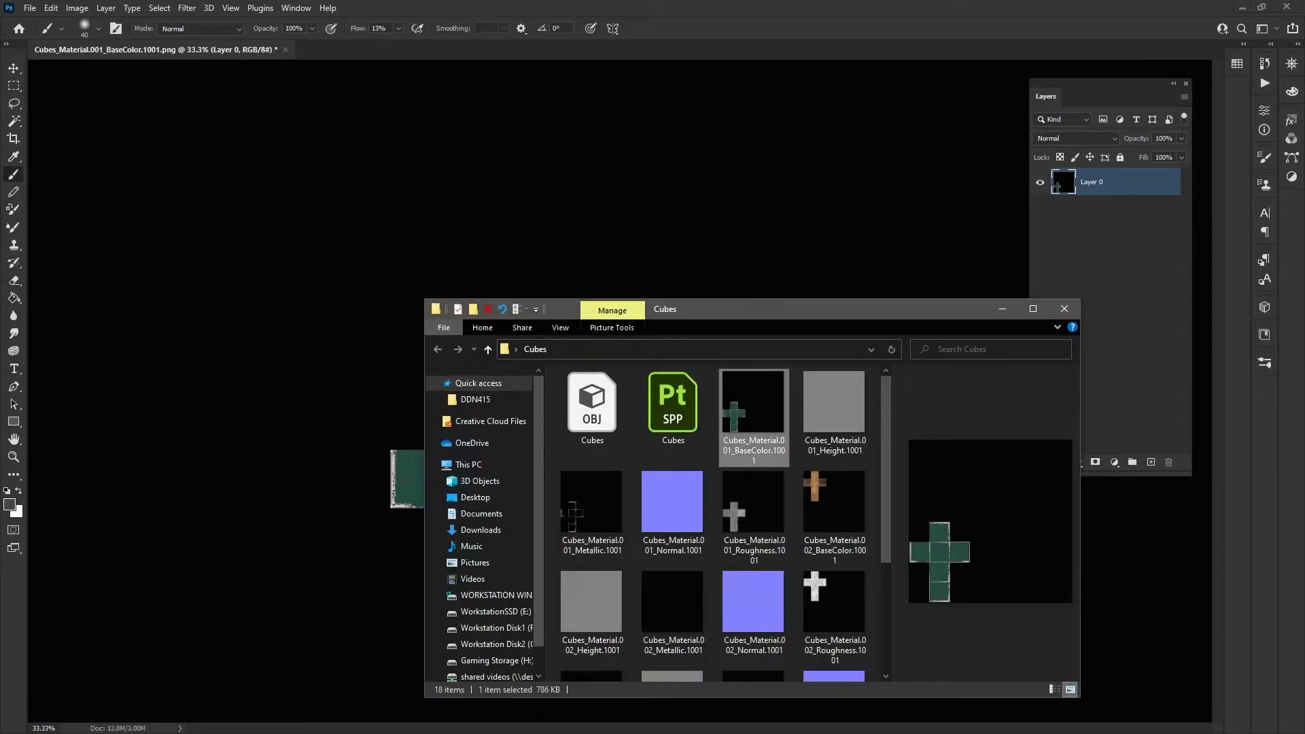
click(824, 489)
scroll(699, 537, down, 2)
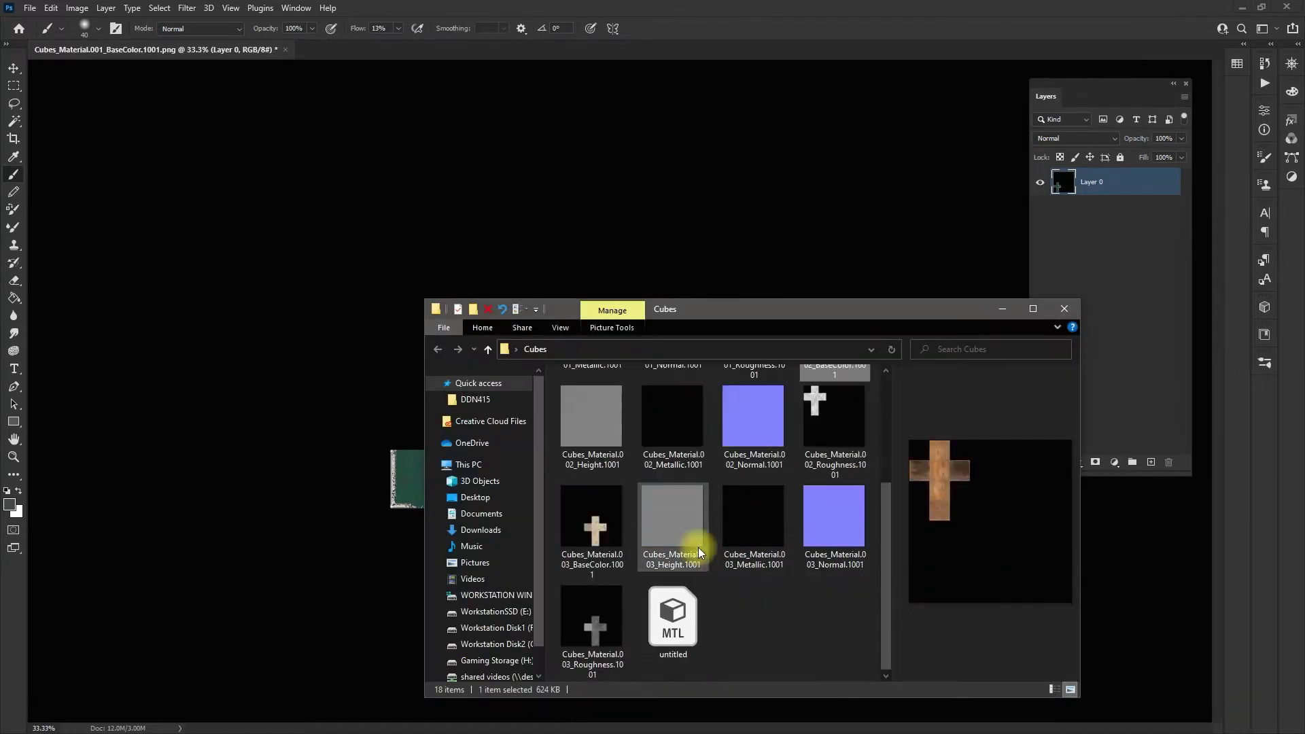
ctrl+click(592, 536)
scroll(809, 514, up, 2)
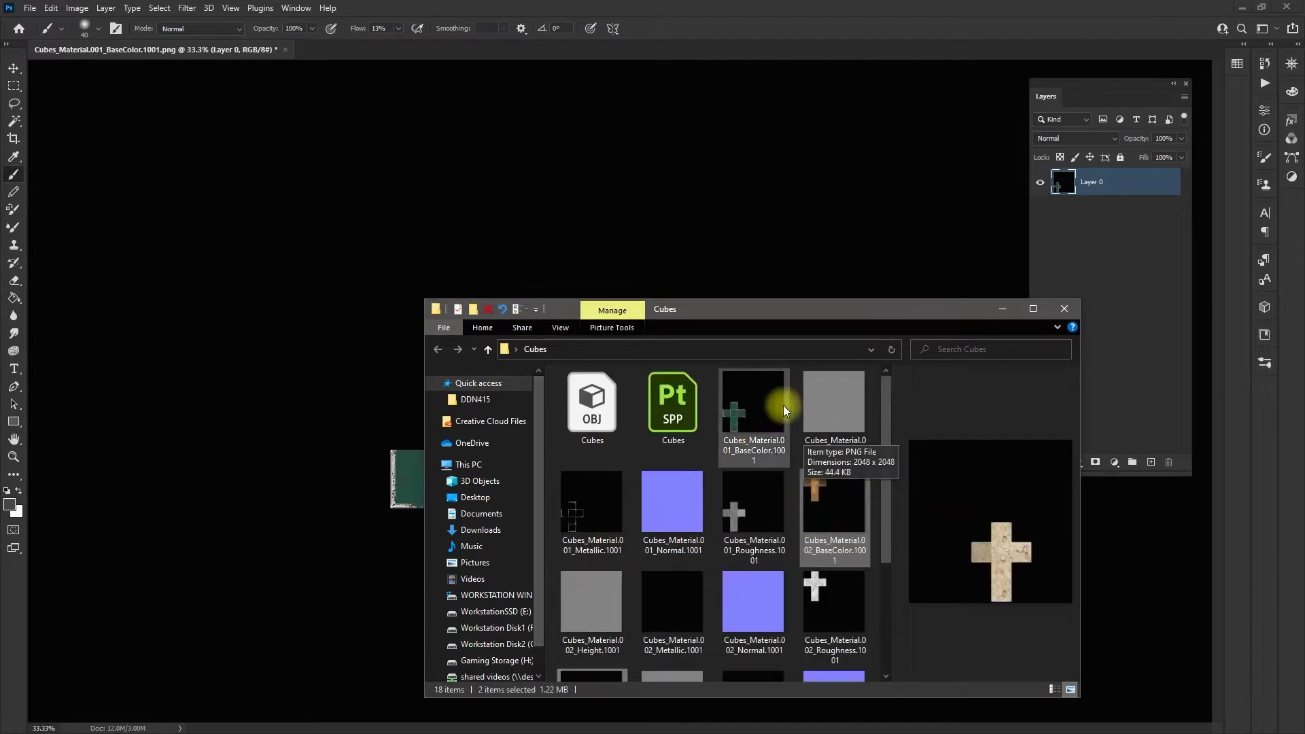
drag(827, 527, 1040, 297)
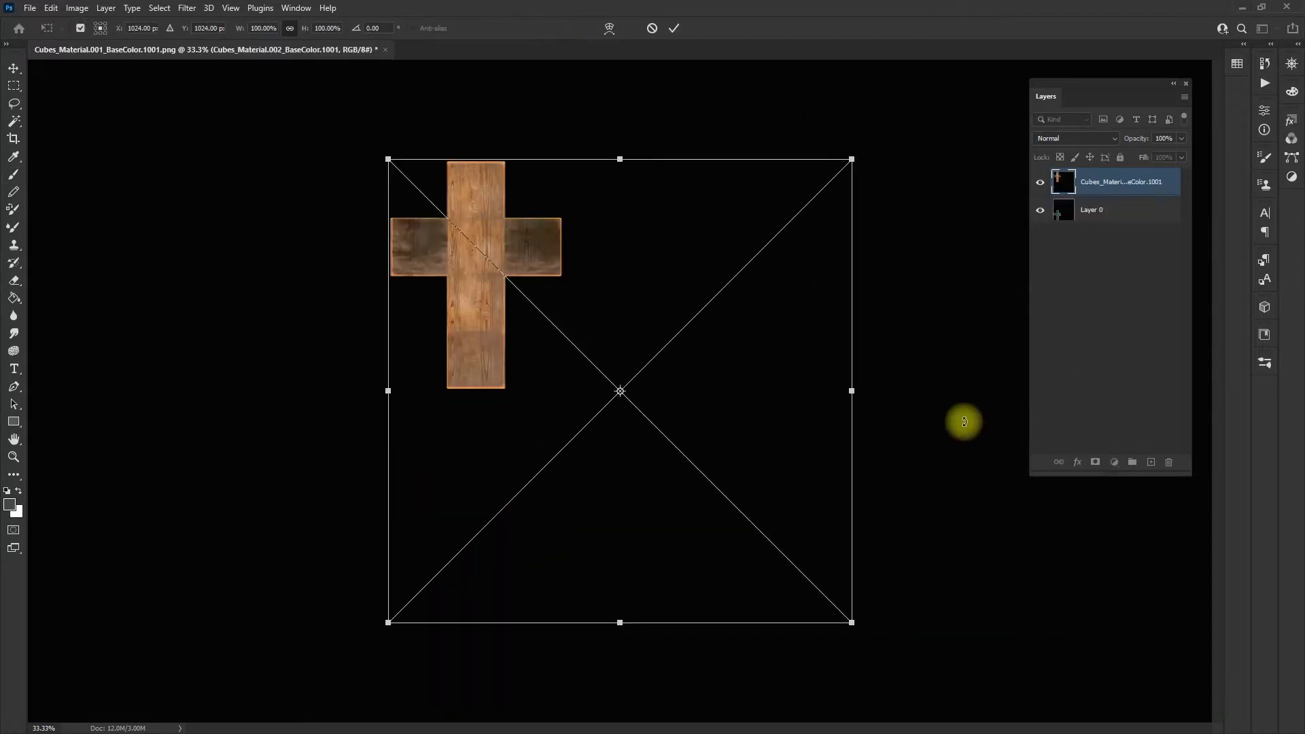
click(674, 27)
click(674, 28)
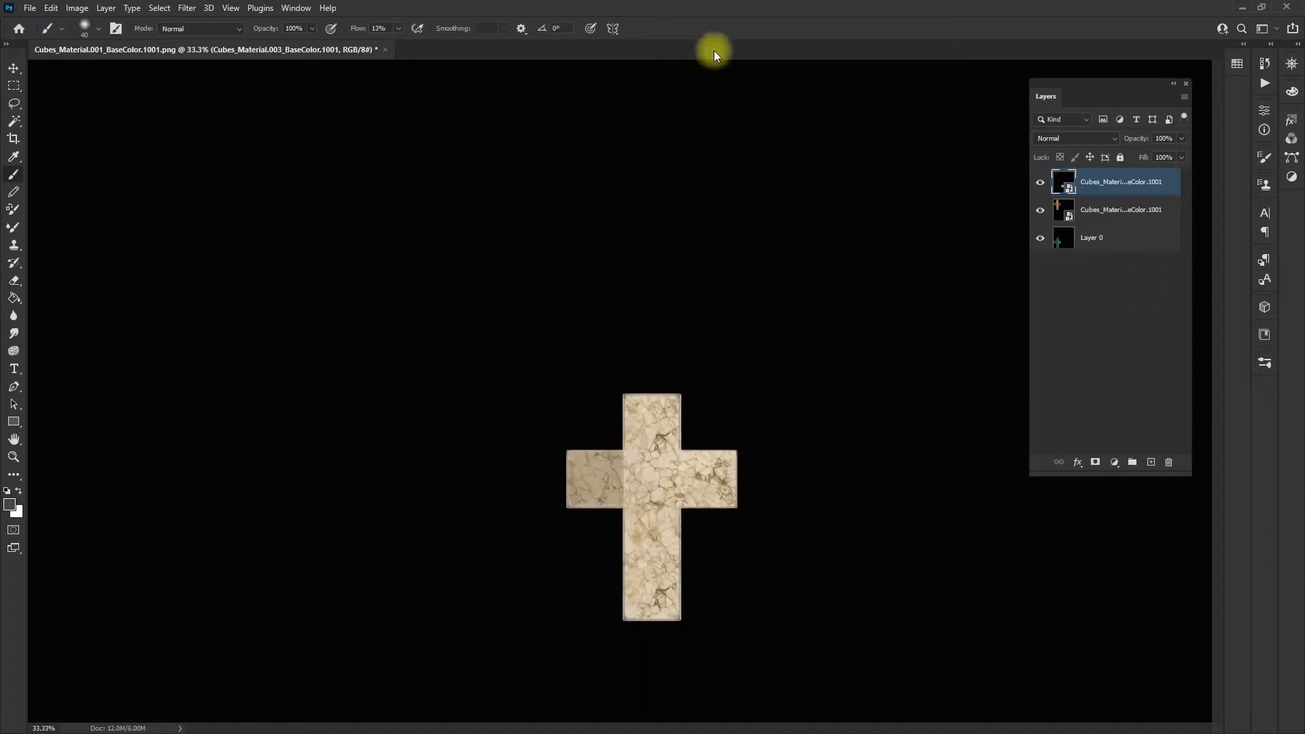
Step: Group Layer 0 with the 002 and 003 BaseColor layers and name the group Colormaps
click(1128, 239)
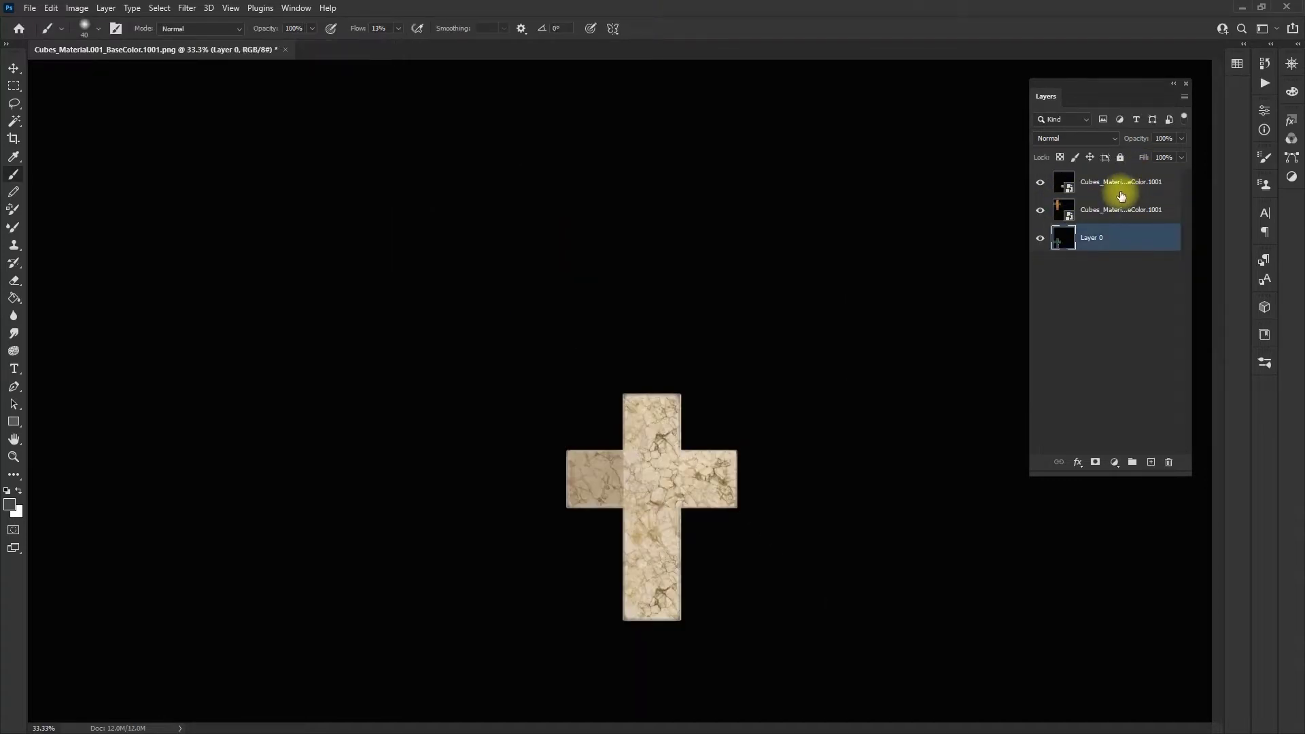
shift+click(1115, 182)
drag(1098, 182, 1131, 461)
double_click(1102, 179)
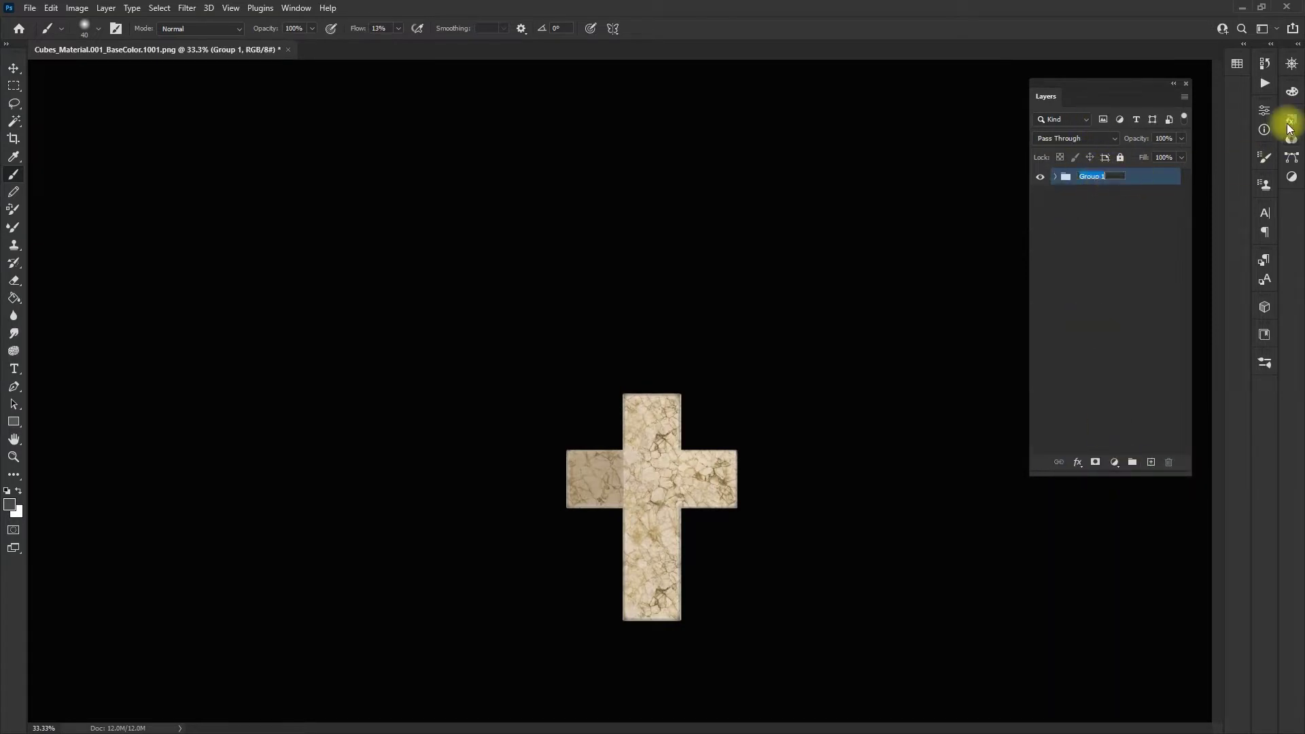
text(Co)
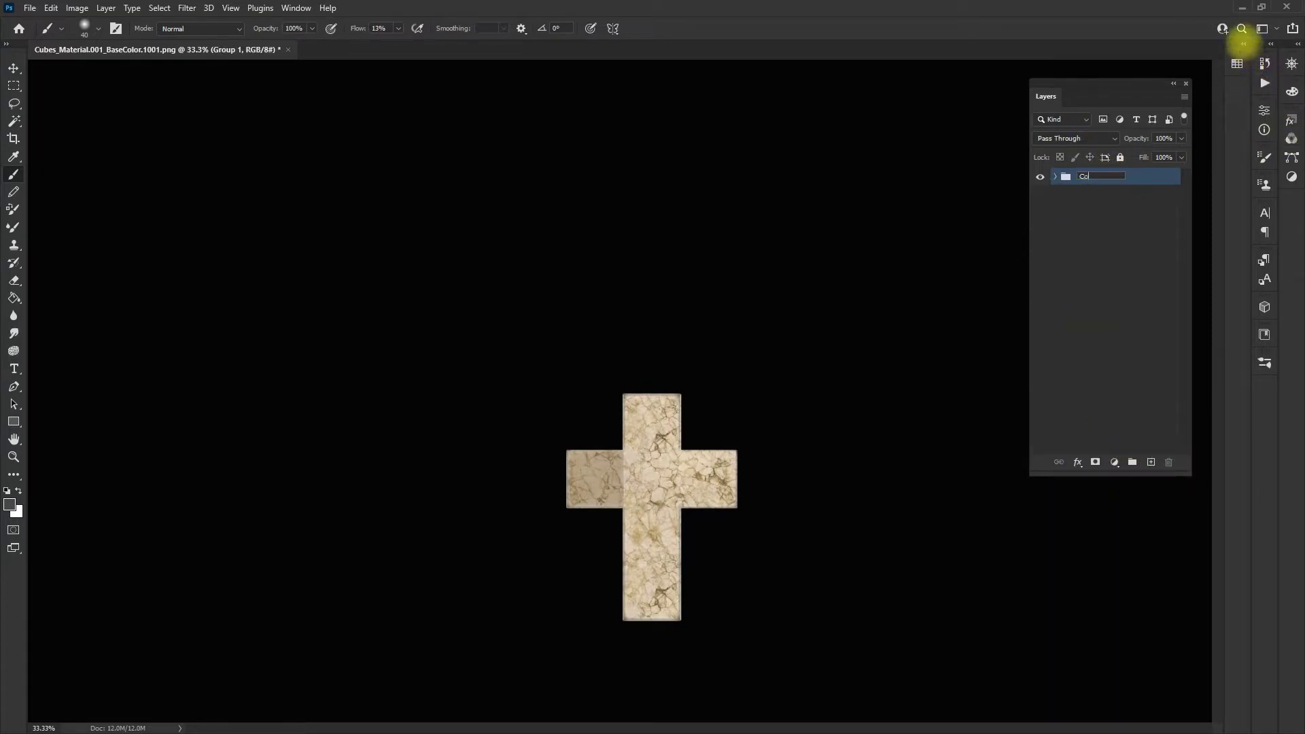
text(lormaps)
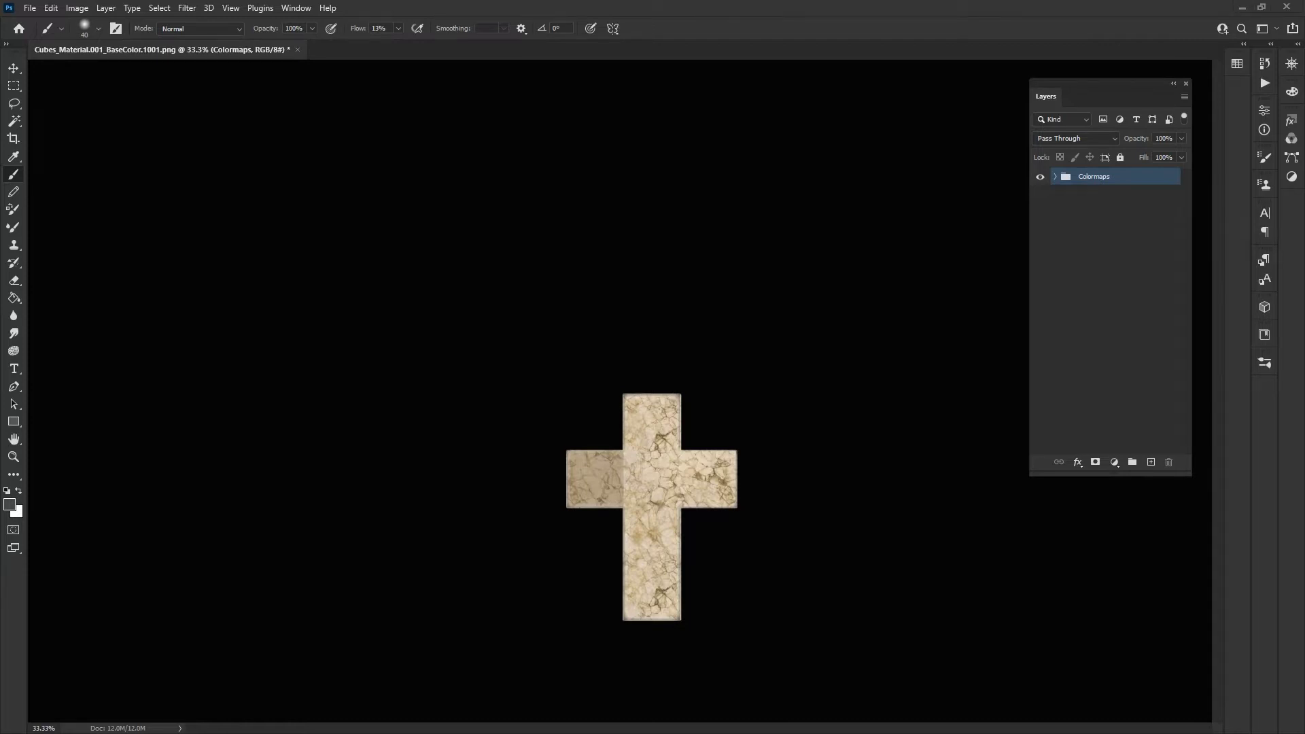
key(alt+Tab)
Step: Place the twelve Height, Metallic, Normal and Roughness maps into the document as layers
click(844, 407)
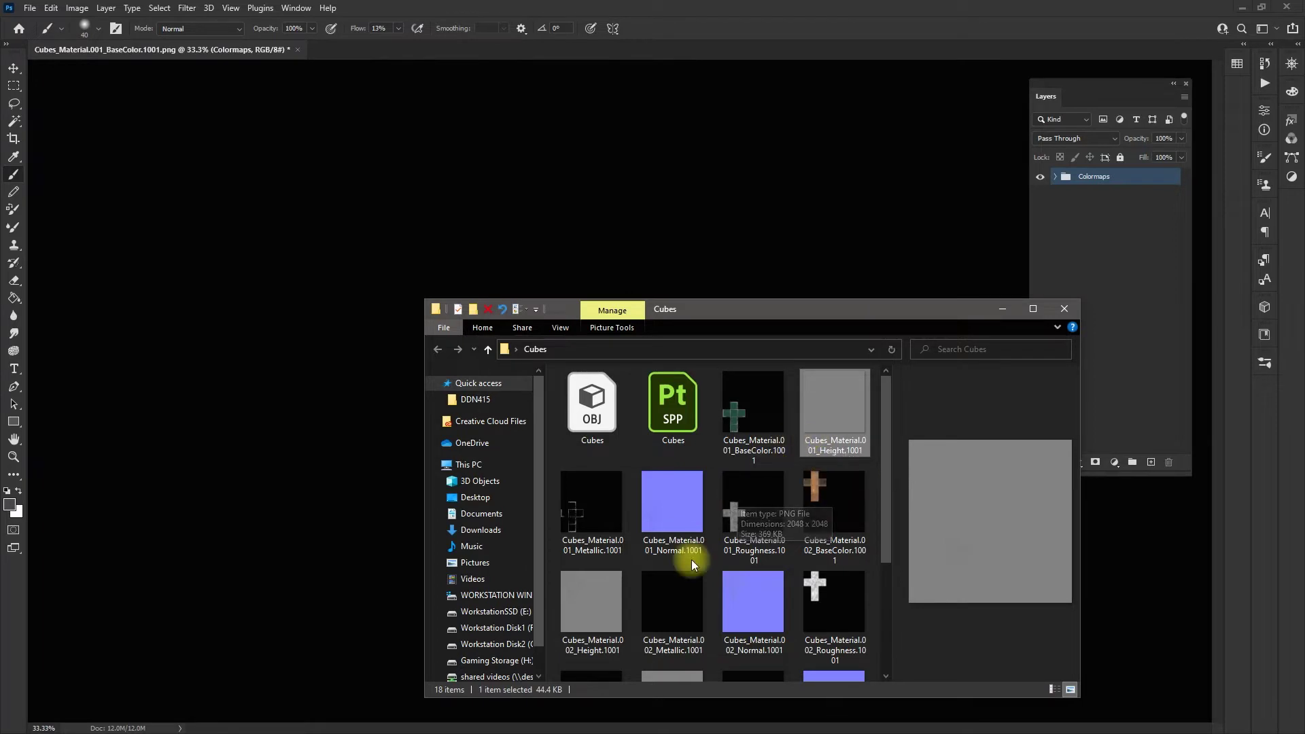
click(597, 601)
scroll(597, 612, down, 3)
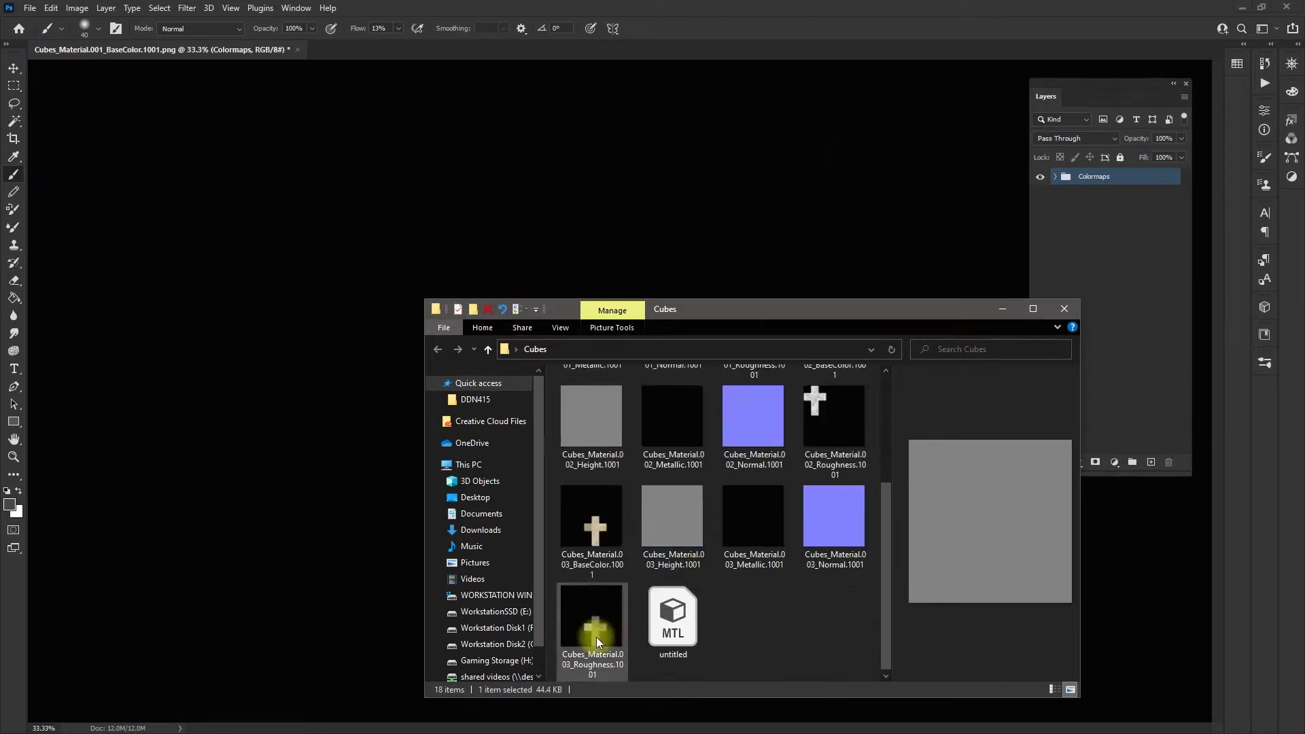
scroll(741, 408, up, 3)
shift+click(741, 395)
drag(740, 394, 728, 96)
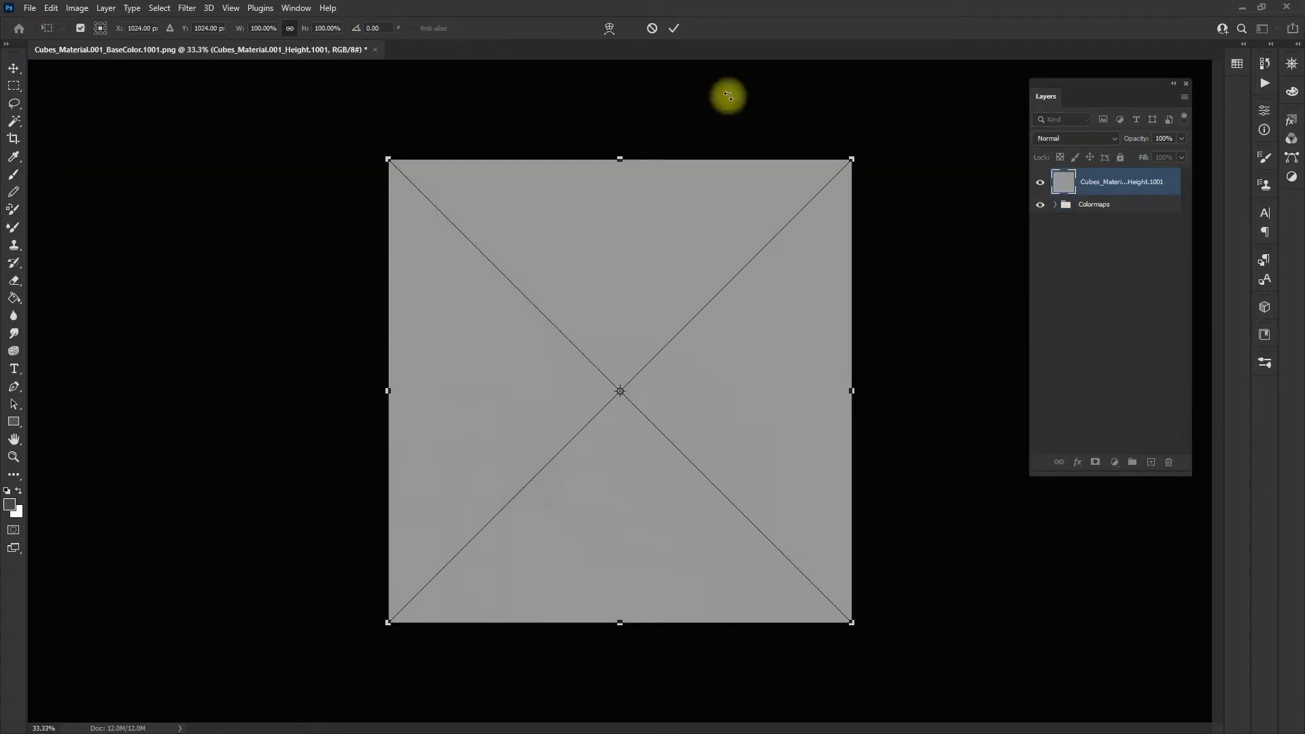
click(675, 30)
drag(1130, 468, 1132, 654)
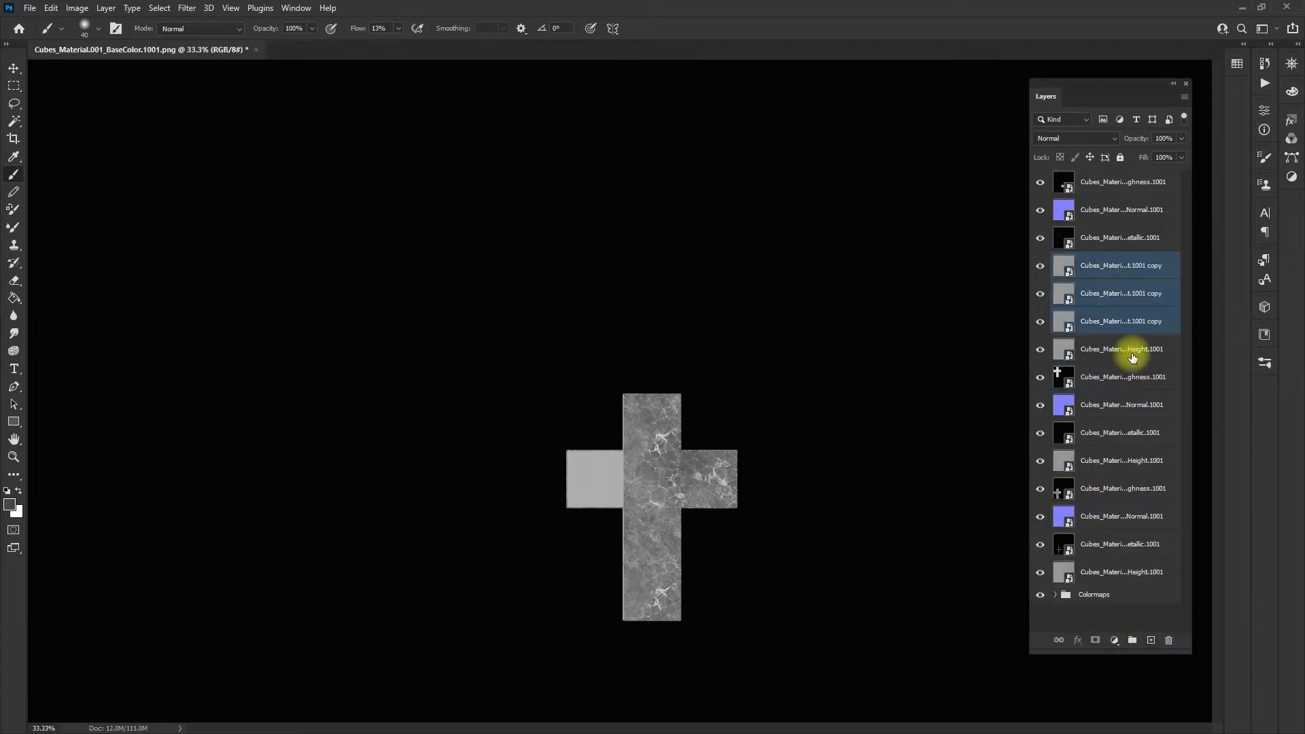
Step: Group the three Roughness layers into a group named Roughness
ctrl+click(1115, 306)
ctrl+click(1153, 405)
drag(1153, 404, 1131, 639)
drag(1048, 180, 879, 180)
double_click(911, 177)
text(Roughness)
key(Return)
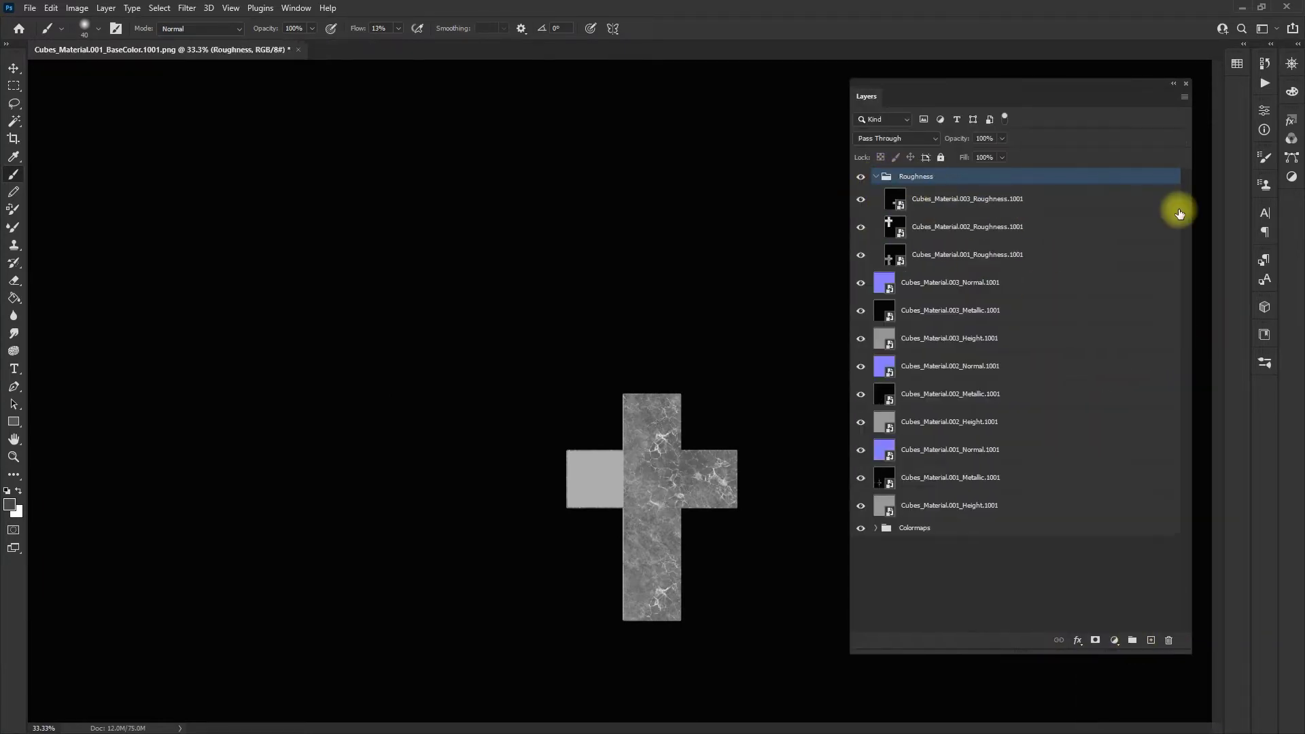
Step: Group the three Normal layers with Ctrl+G and name the group Normal
click(939, 198)
ctrl+click(883, 365)
ctrl+click(885, 284)
key(ctrl+g)
double_click(919, 193)
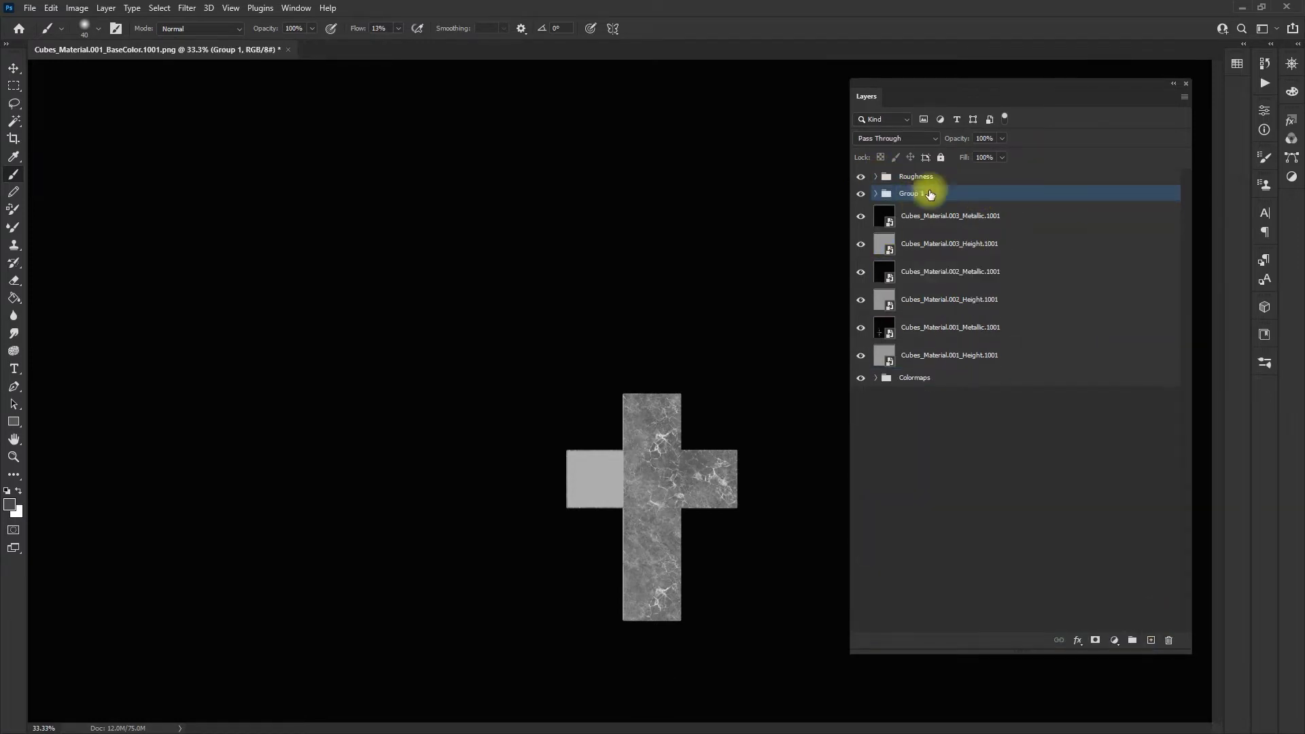
text(Normal)
key(Return)
key(alt+bracketleft)
Step: Move the three Metallic layers into a new group named Metallix
click(1131, 640)
click(955, 234)
ctrl+click(996, 345)
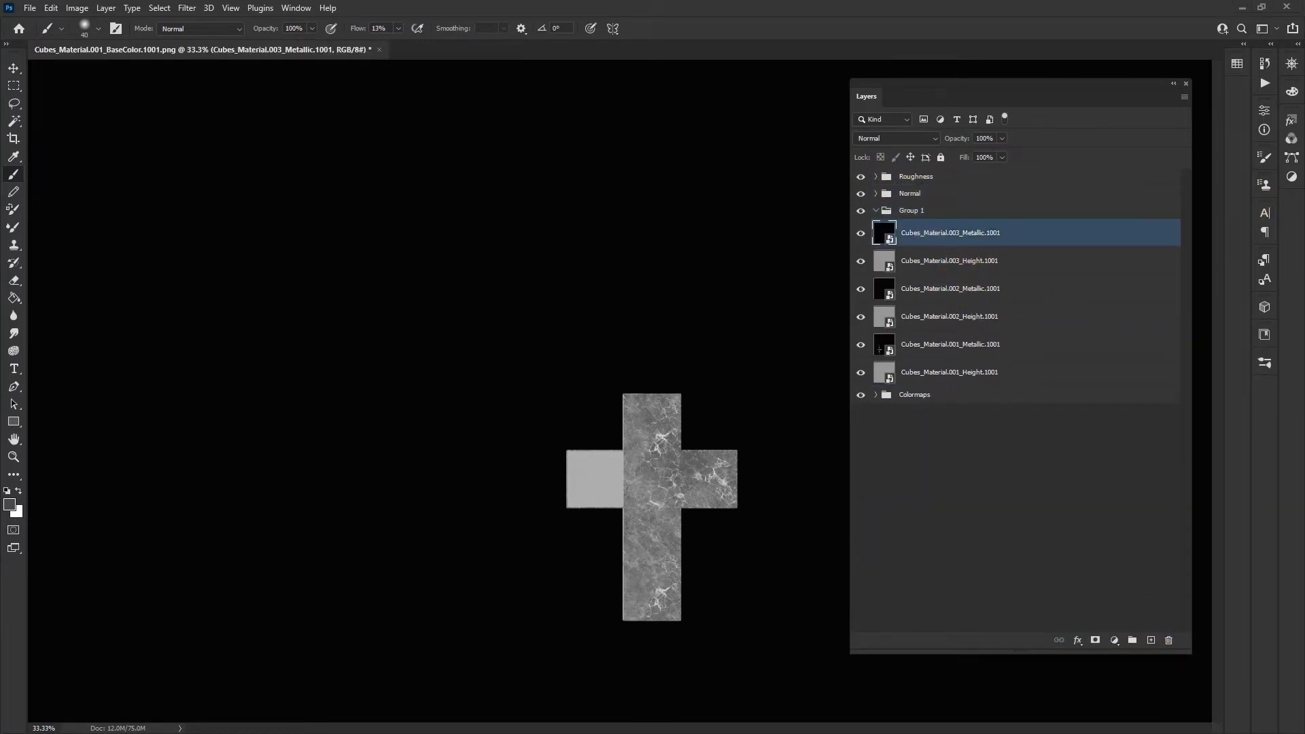
ctrl+click(949, 288)
drag(950, 289, 1132, 640)
double_click(914, 224)
text(Metallix)
key(Return)
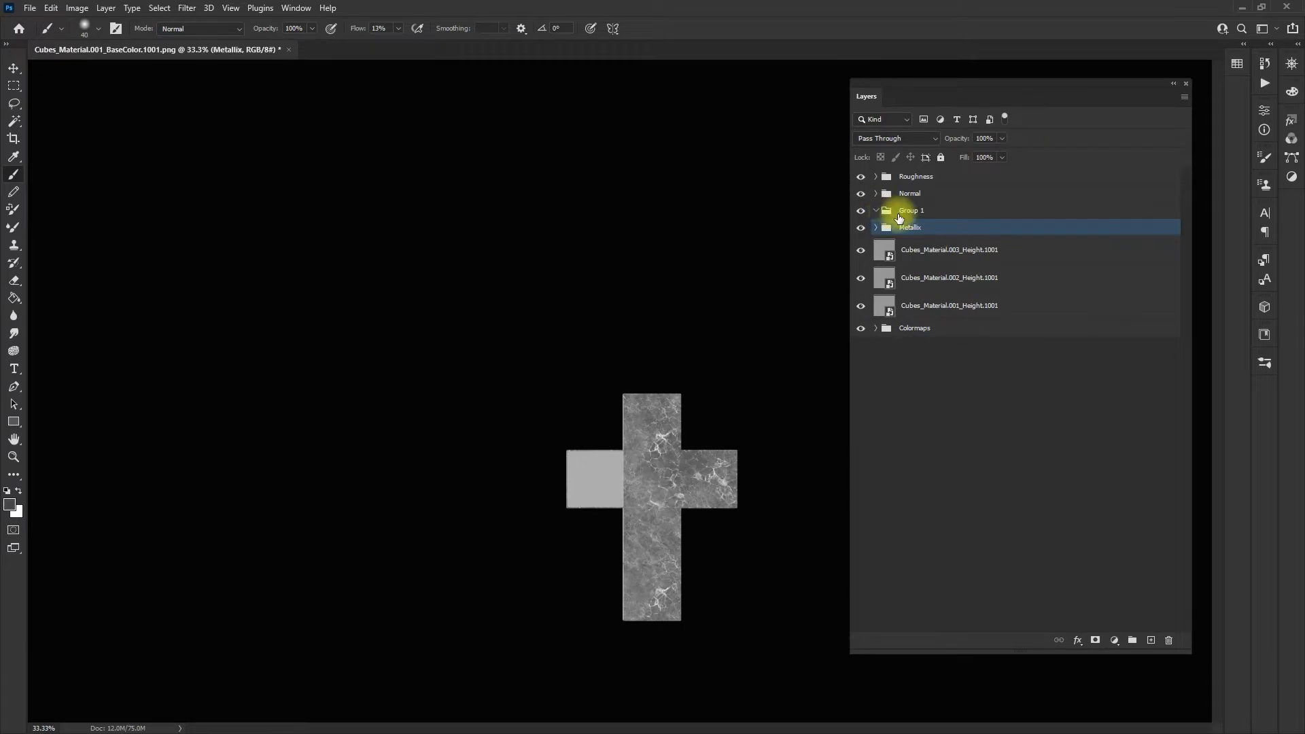
Step: Put the Height layers into Group 1 and rename it Height
drag(951, 242, 909, 204)
double_click(909, 210)
text(Height)
key(Return)
click(876, 210)
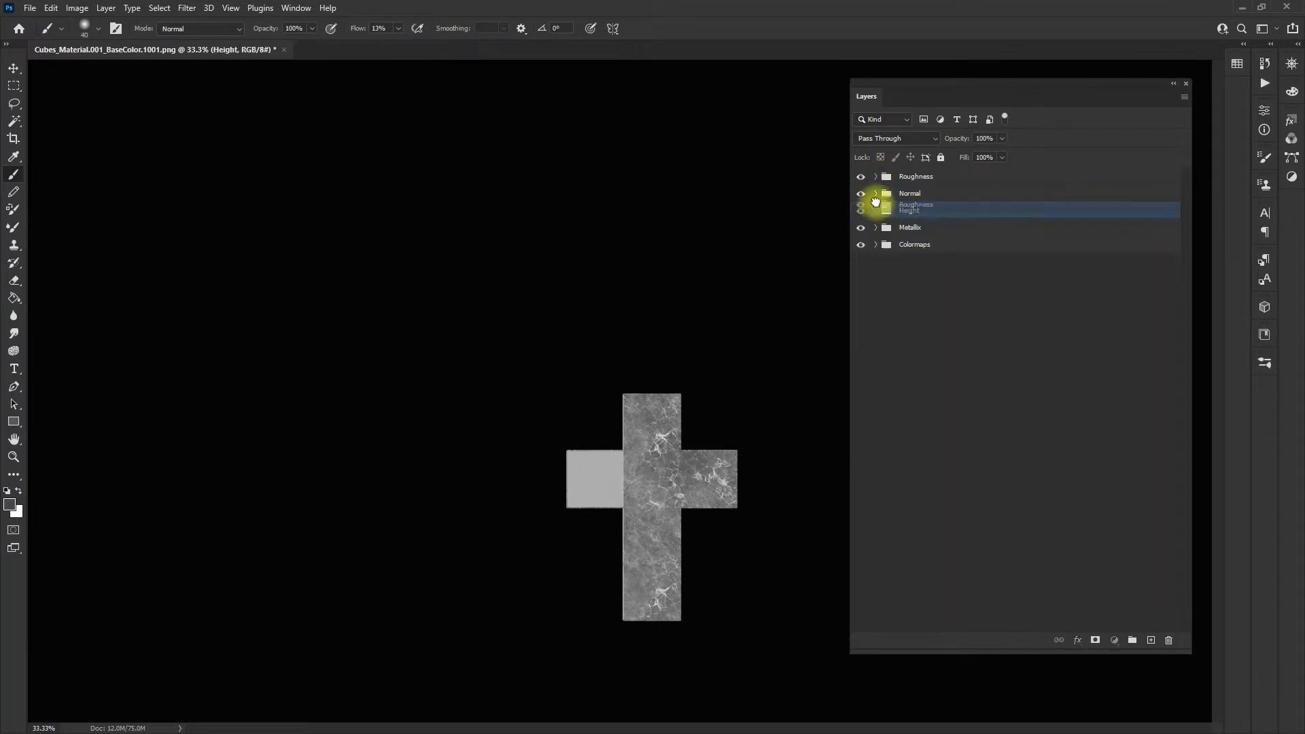
Step: Expand the Roughness, Normal, Height, Metallix and Colormaps groups
click(876, 176)
click(876, 277)
click(876, 378)
click(876, 477)
click(875, 579)
scroll(993, 544, down, 1)
Step: Select every map layer from 003 Roughness to 002 BaseColor and rasterize them
scroll(1002, 455, up, 1)
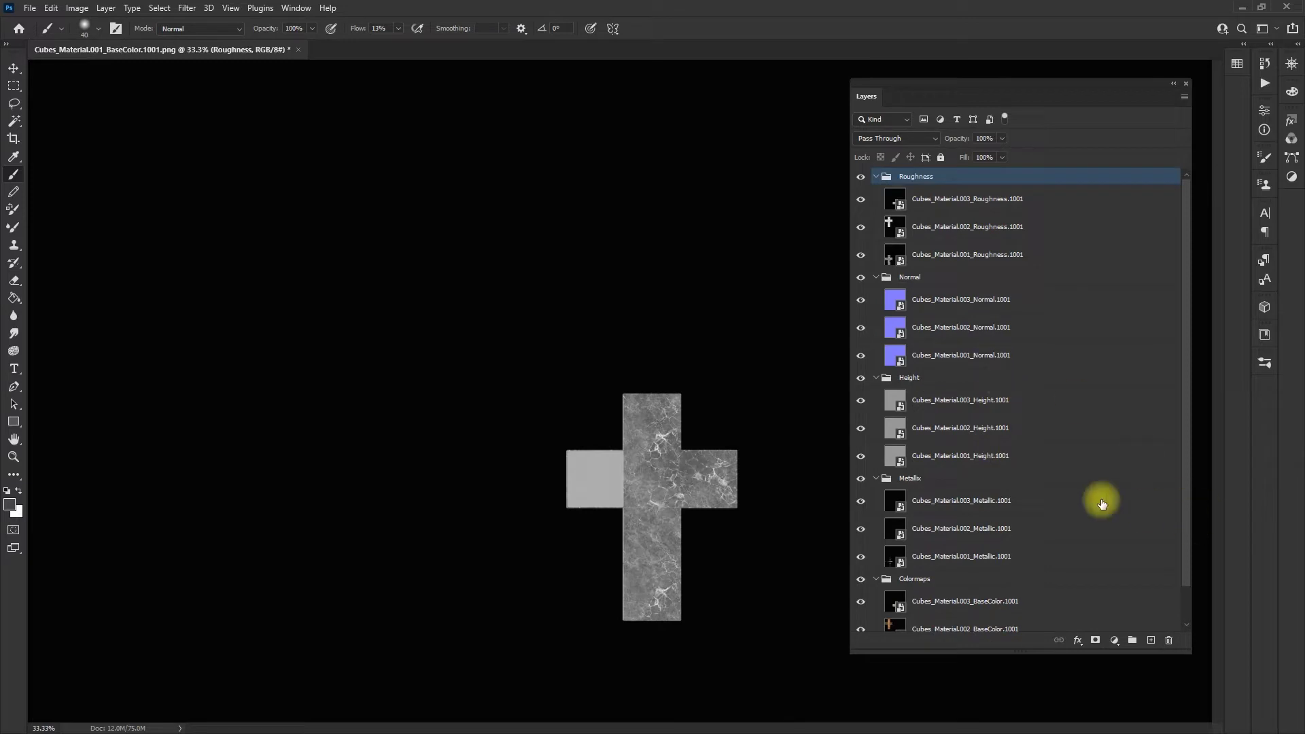
scroll(1013, 516, down, 1)
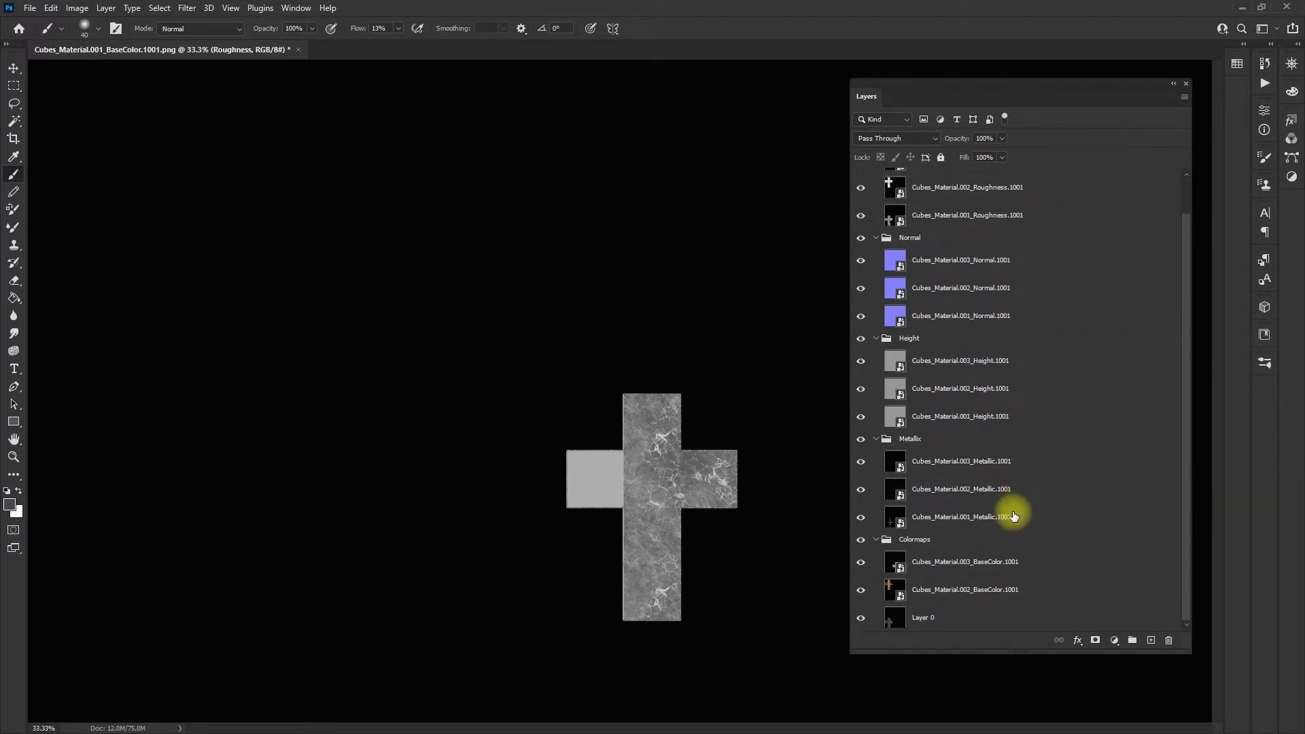
click(947, 591)
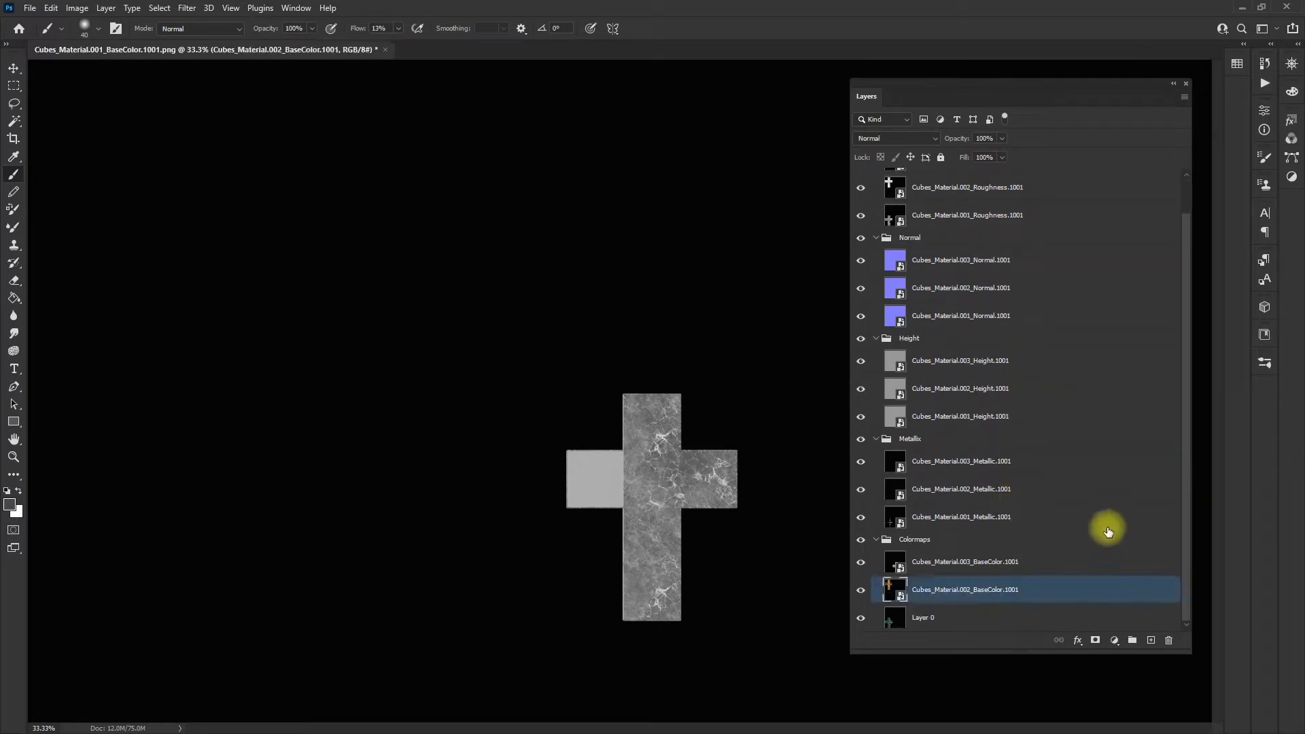
scroll(1090, 508, up, 1)
shift+click(926, 198)
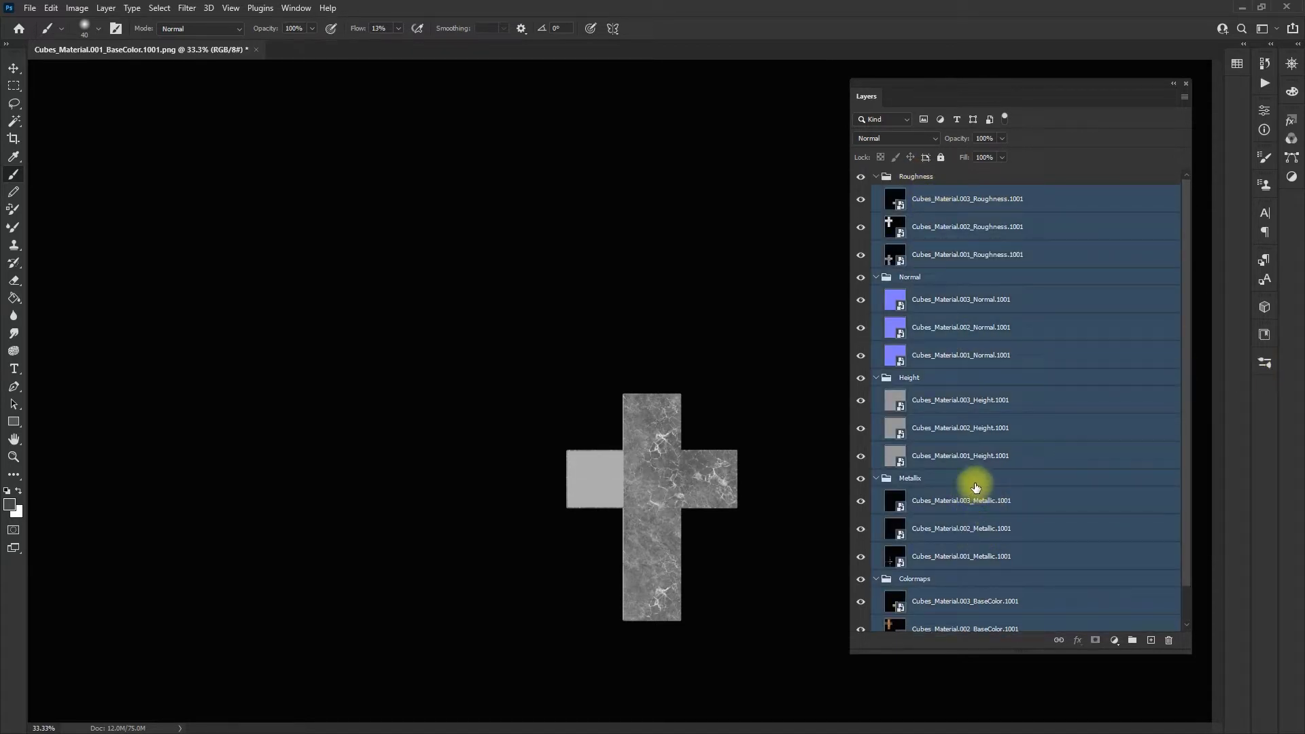
right_click(978, 427)
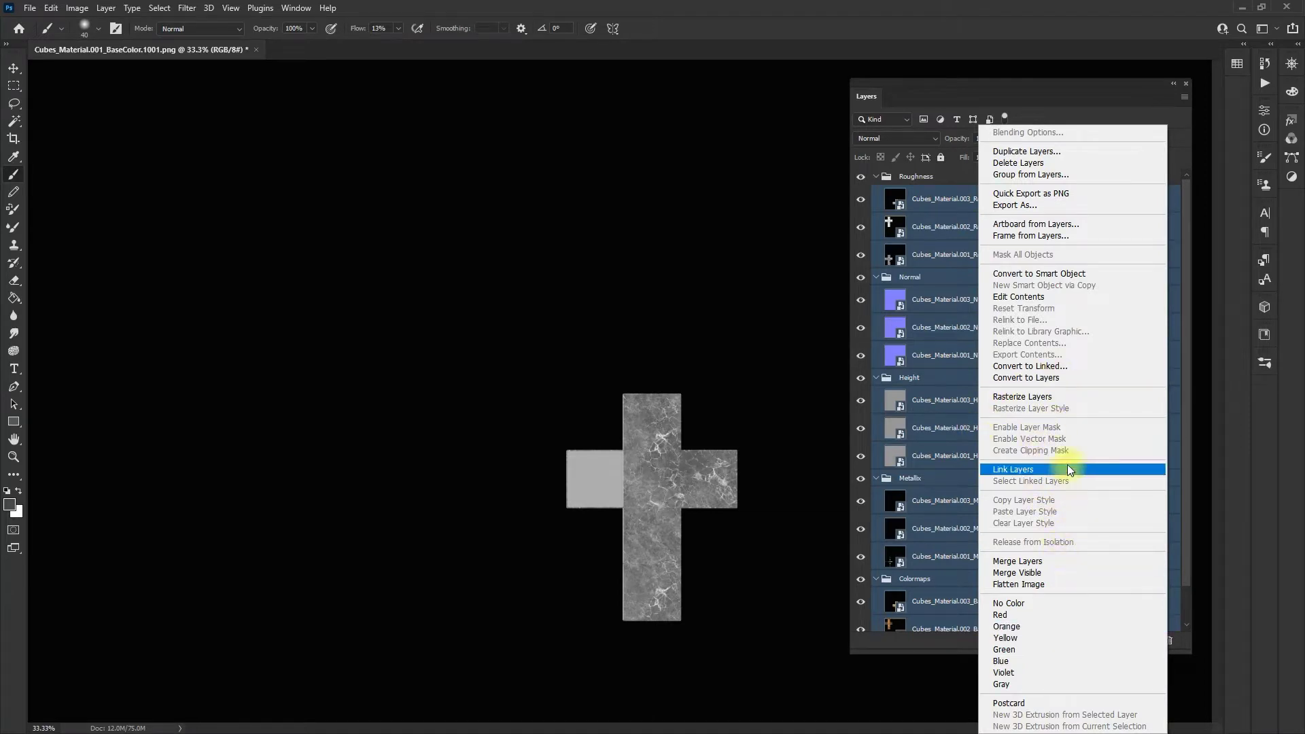
click(1059, 397)
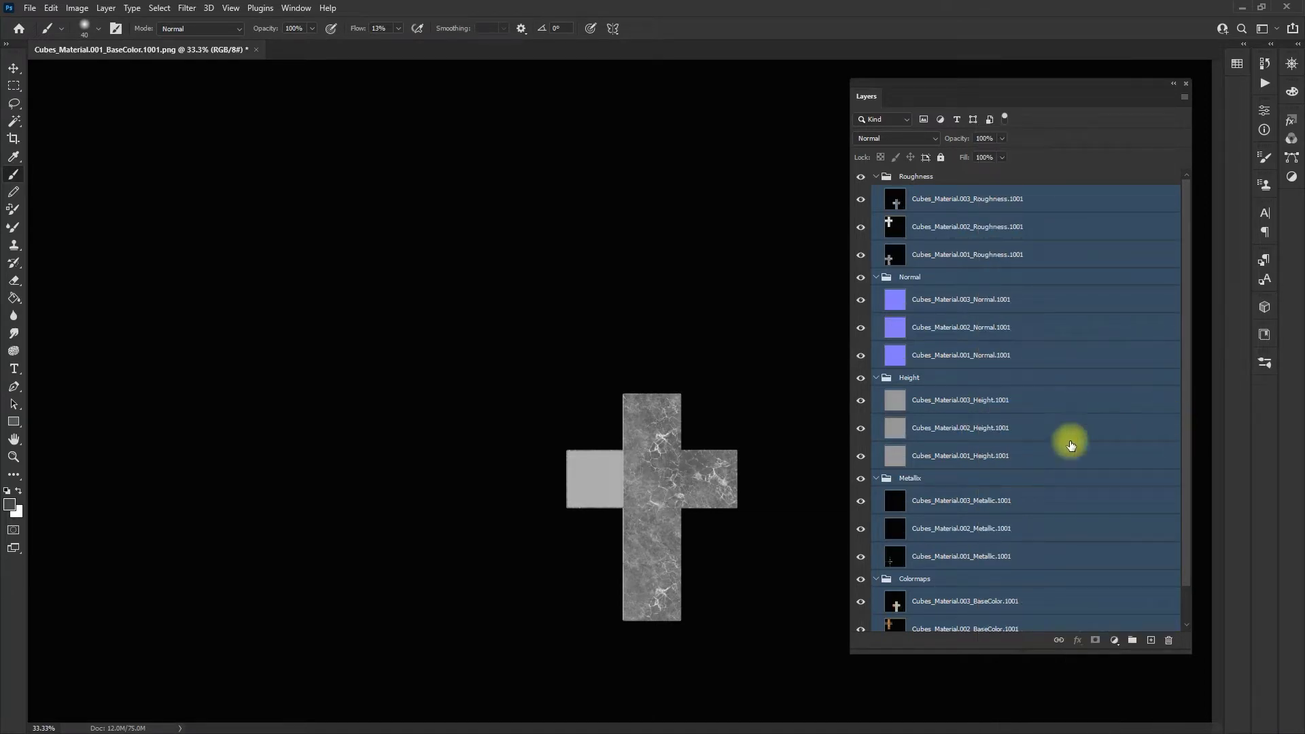
scroll(1002, 501, down, 1)
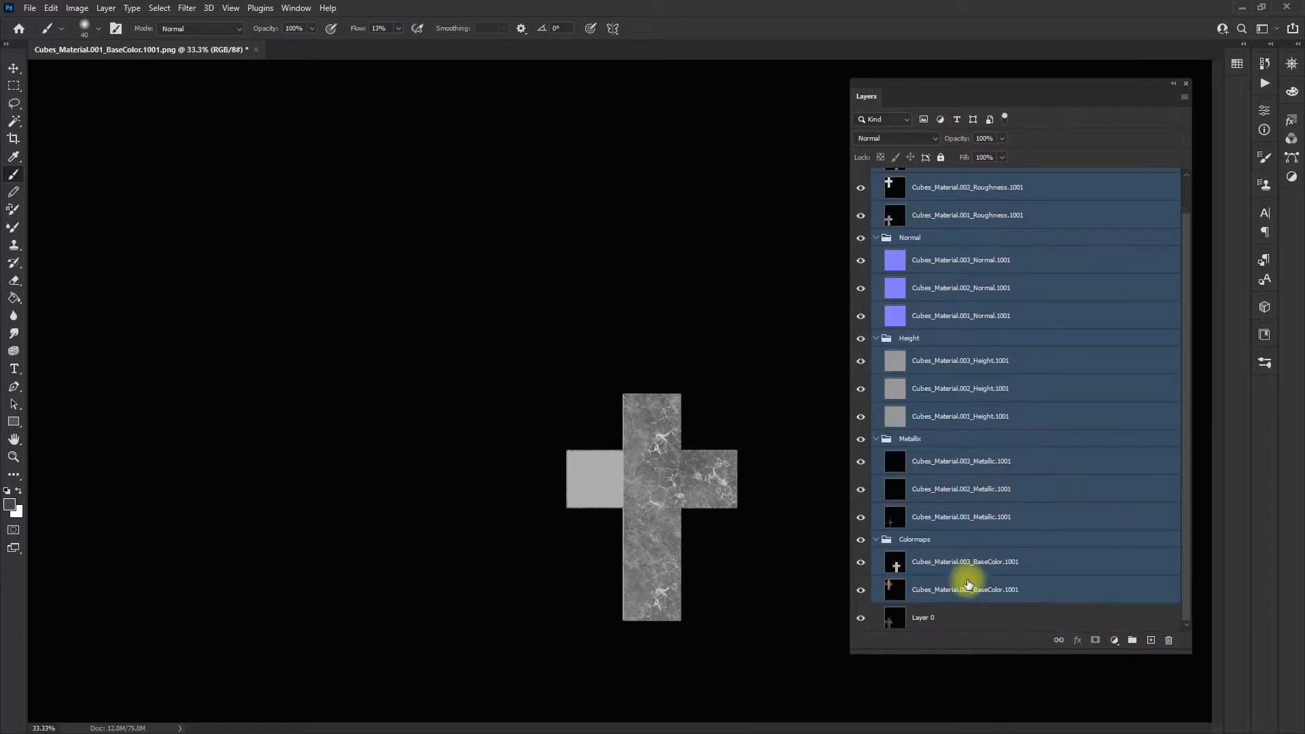
Step: Hide the Metallix, Height, Normal and Roughness groups so only the Colormaps textures show
click(976, 617)
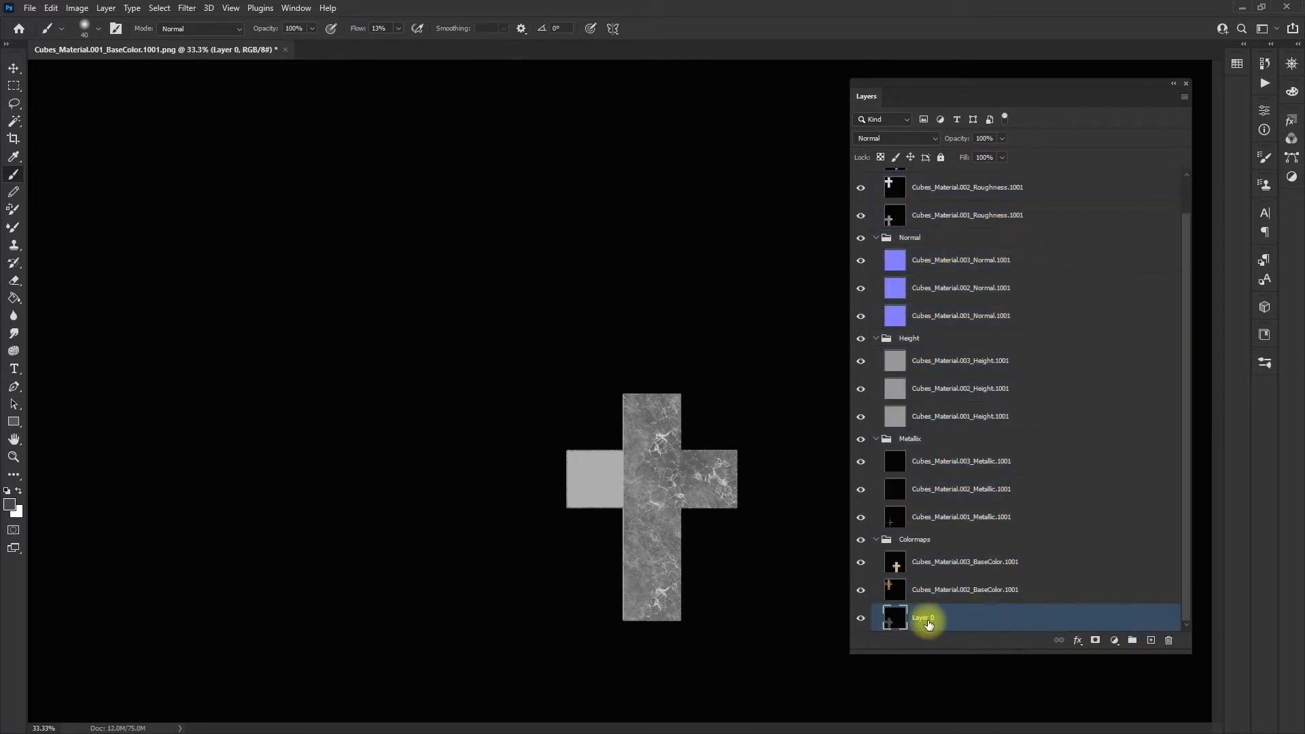
click(958, 590)
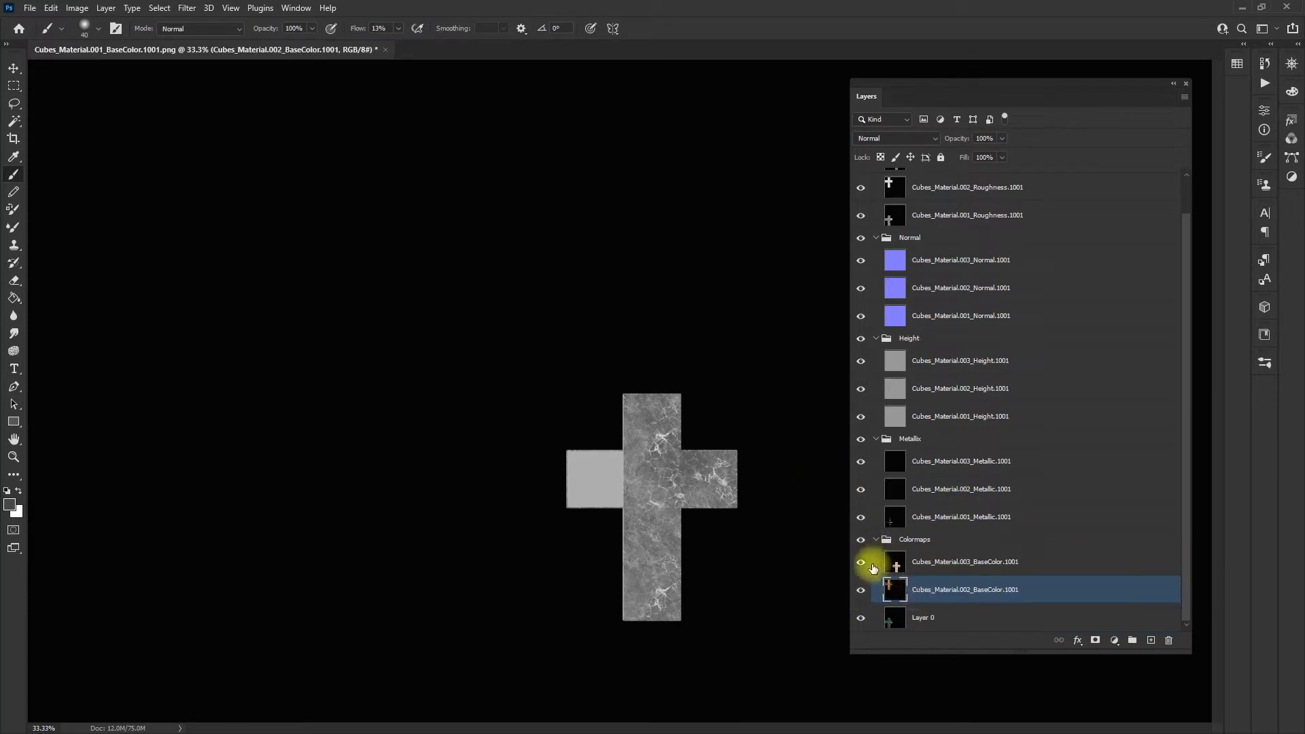
click(860, 439)
click(860, 339)
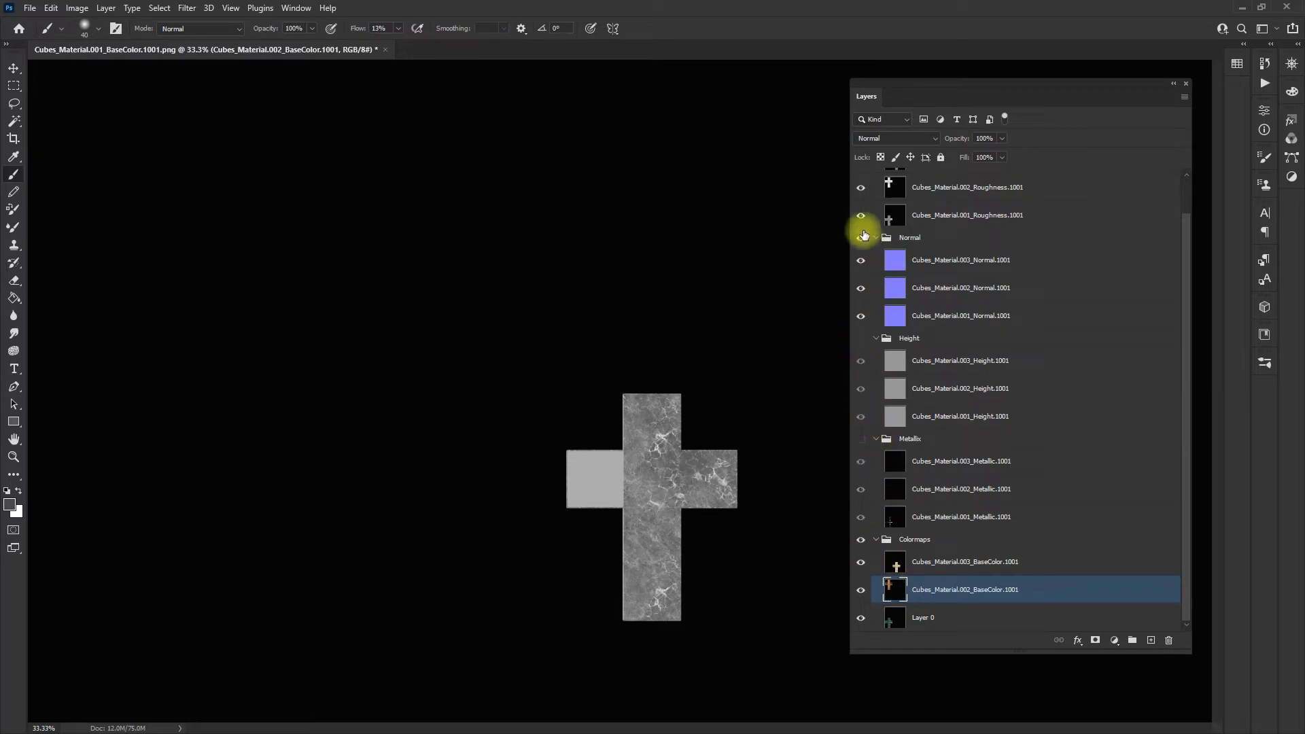
click(861, 238)
scroll(890, 269, up, 1)
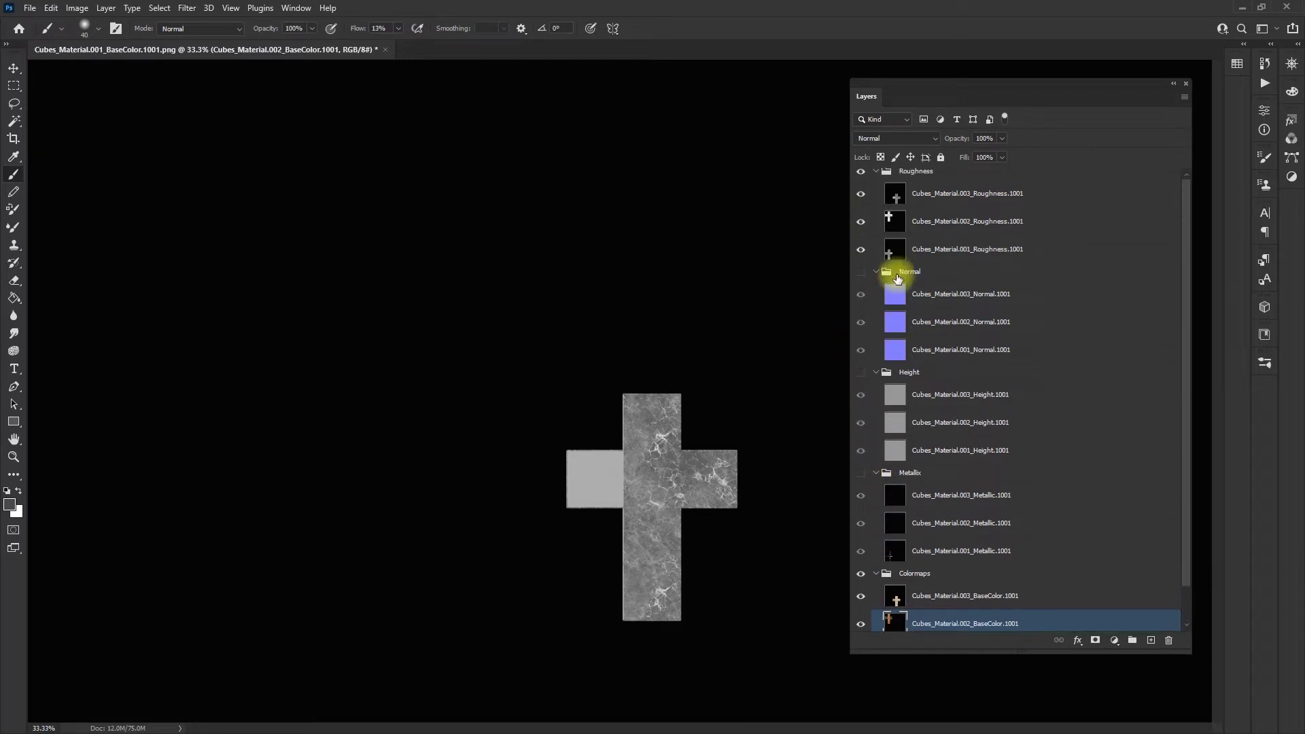
click(861, 177)
scroll(1047, 472, down, 1)
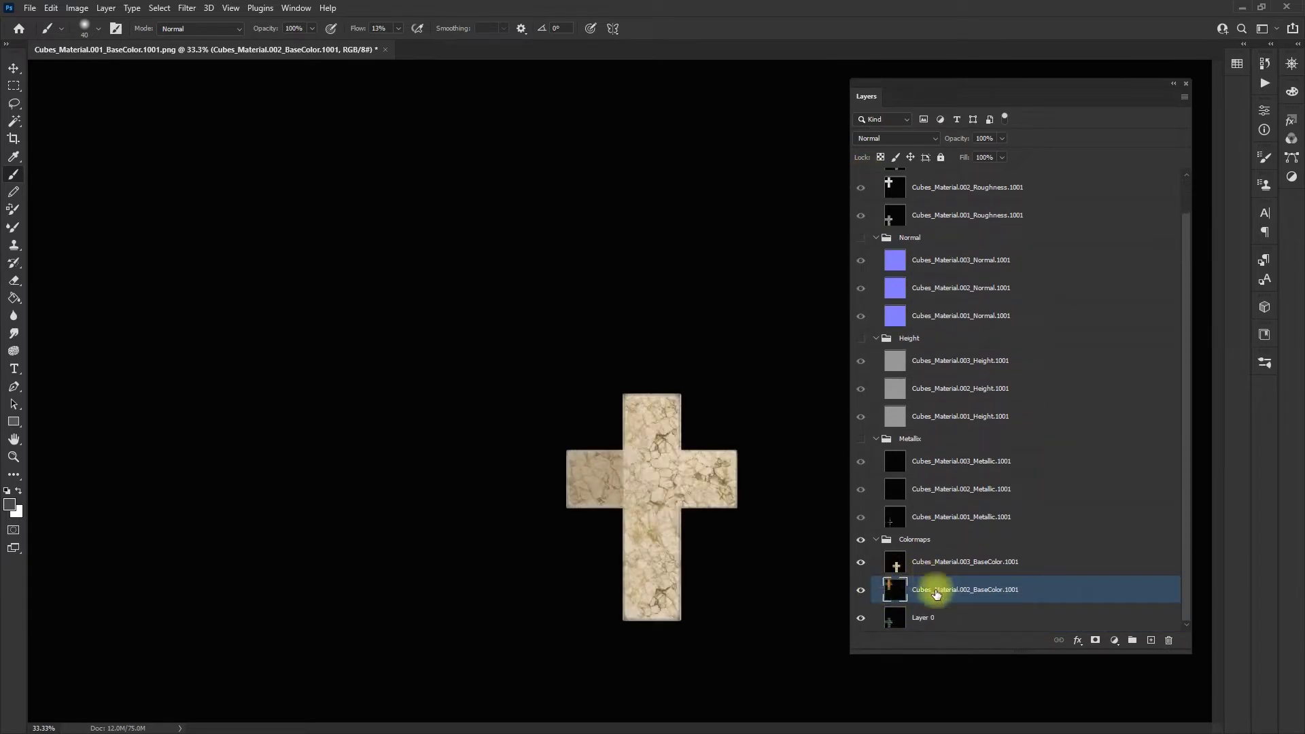
Step: Select the 003 BaseColor layer, zoom in on its beige cross, then zoom out and switch to the Magic Wand
click(861, 562)
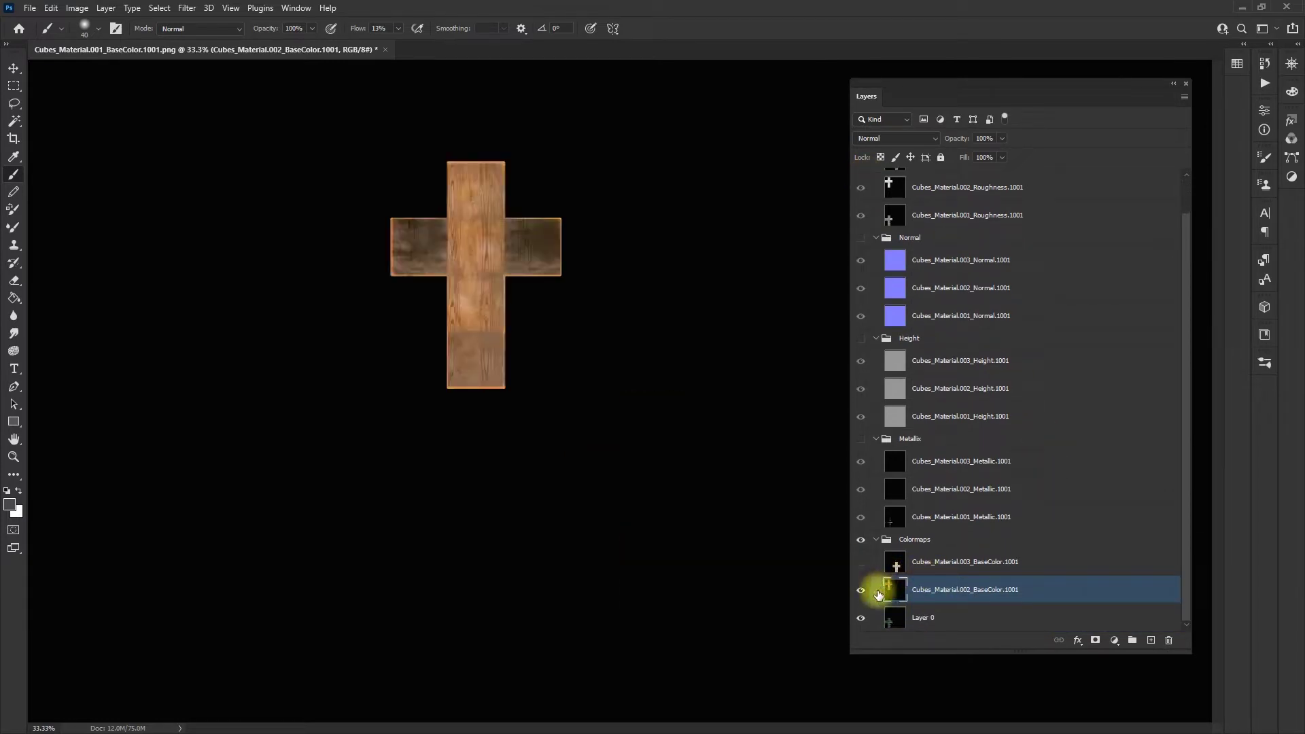
click(861, 563)
click(972, 563)
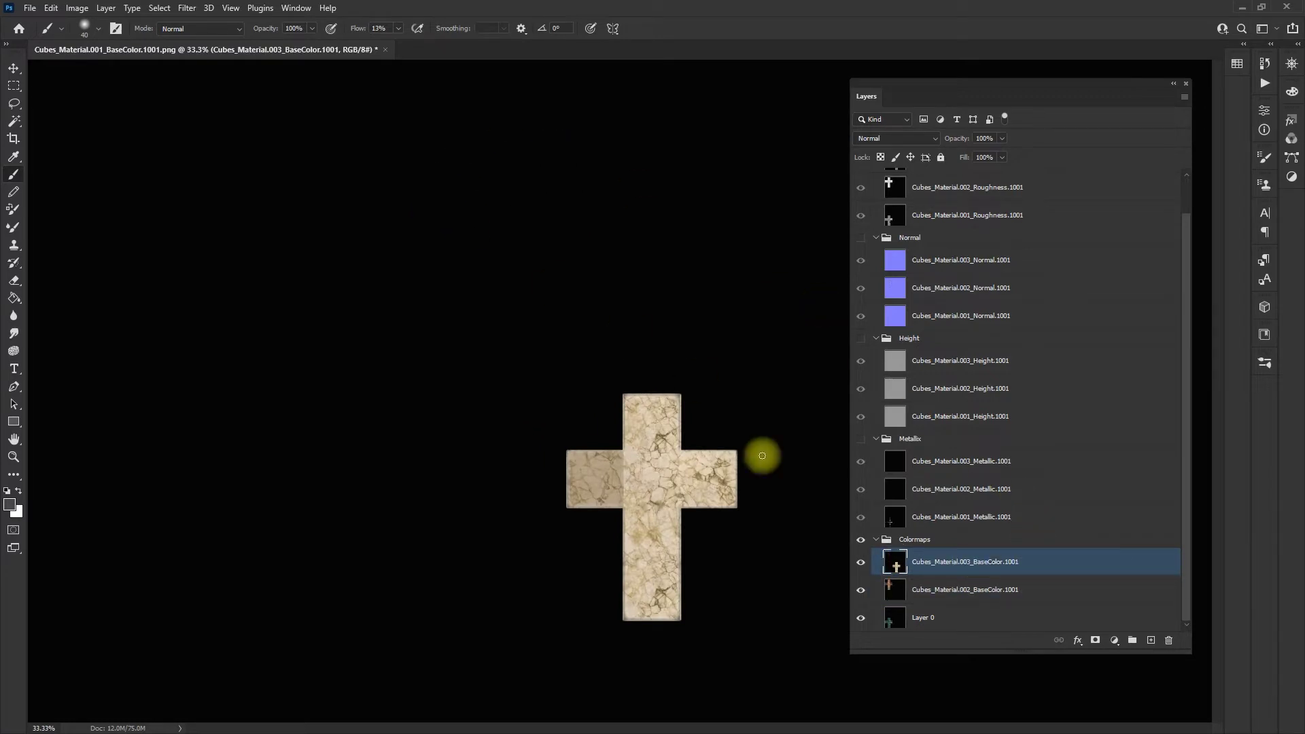
key(z)
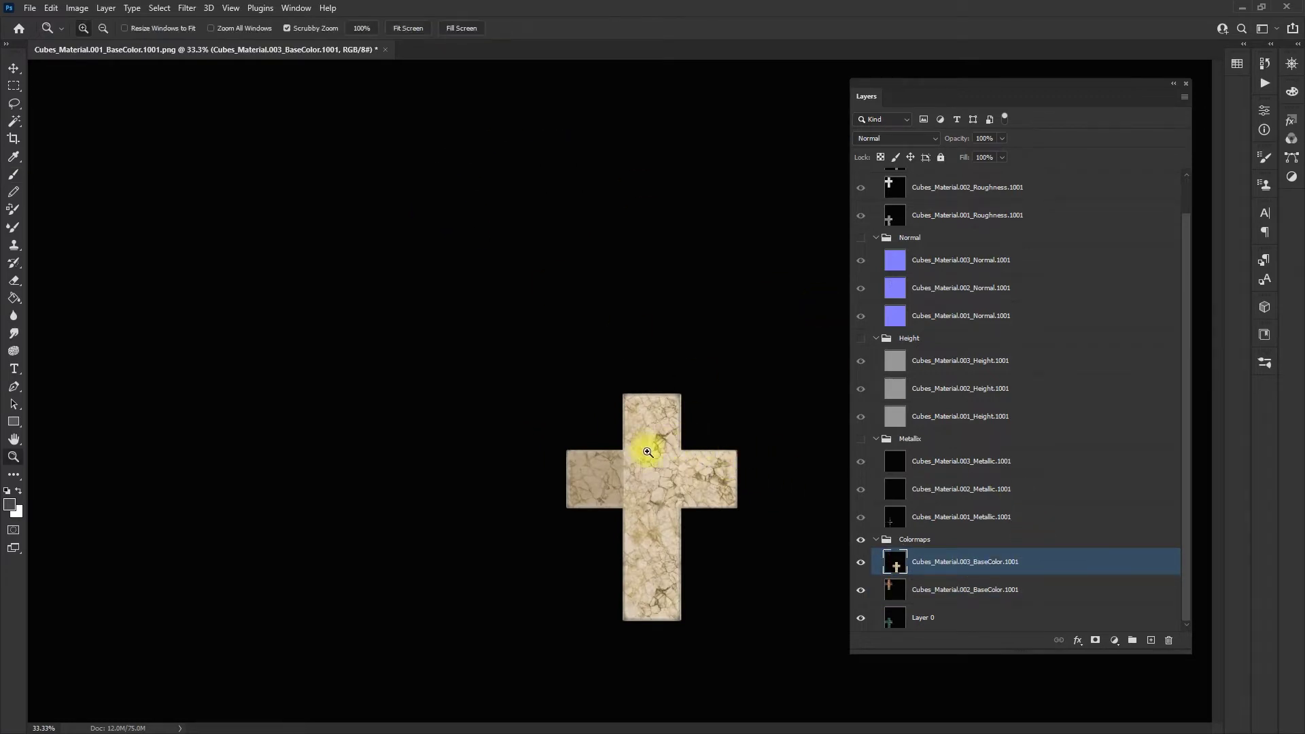
mouse_move(646, 451)
mouse_down()
mouse_move(742, 457)
mouse_move(734, 467)
mouse_up()
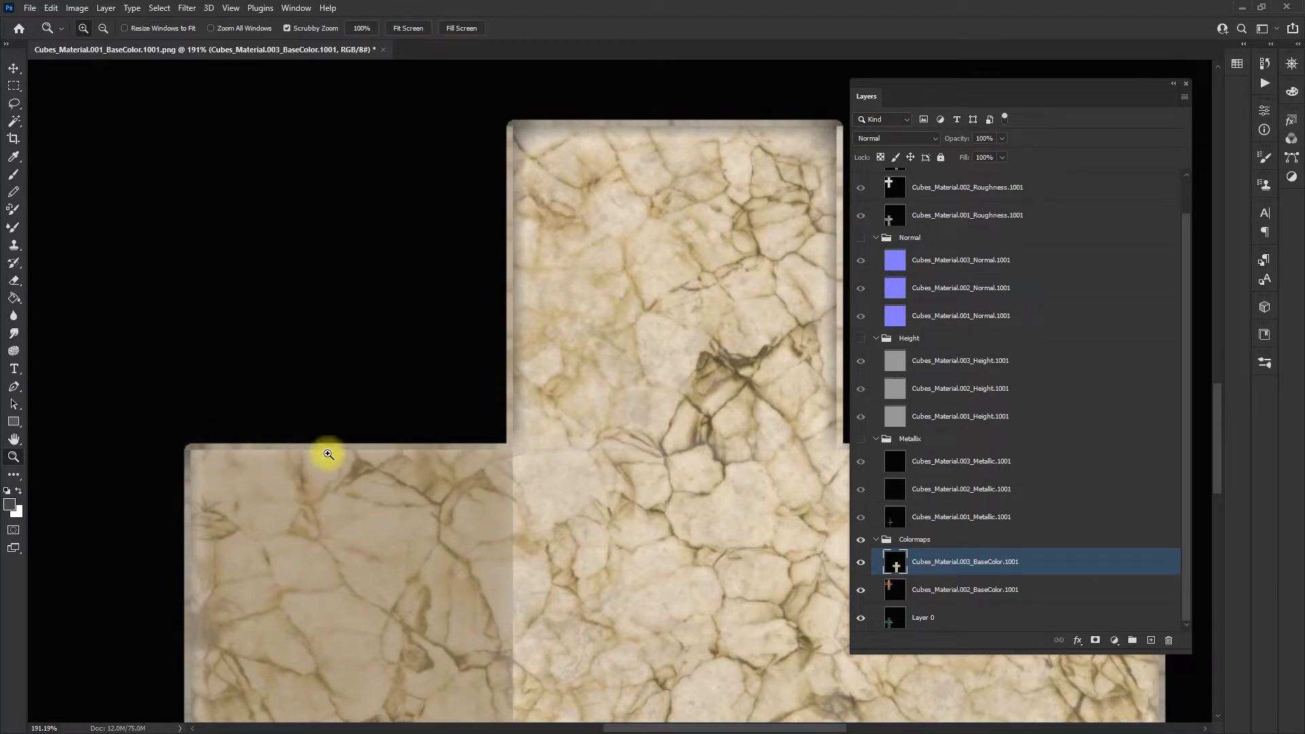
drag(752, 481, 693, 480)
key(w)
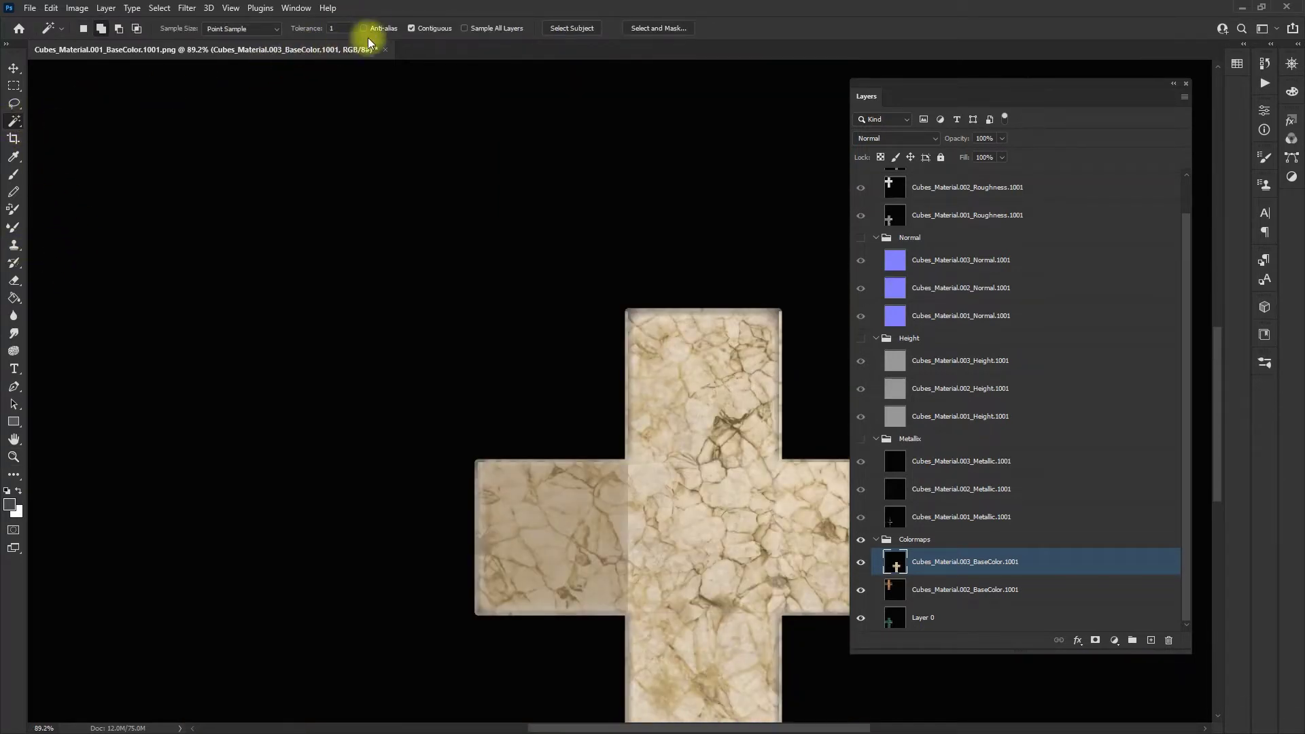
Step: Zoom out to see the whole texture and return to the Magic Wand
scroll(554, 306, down, 2)
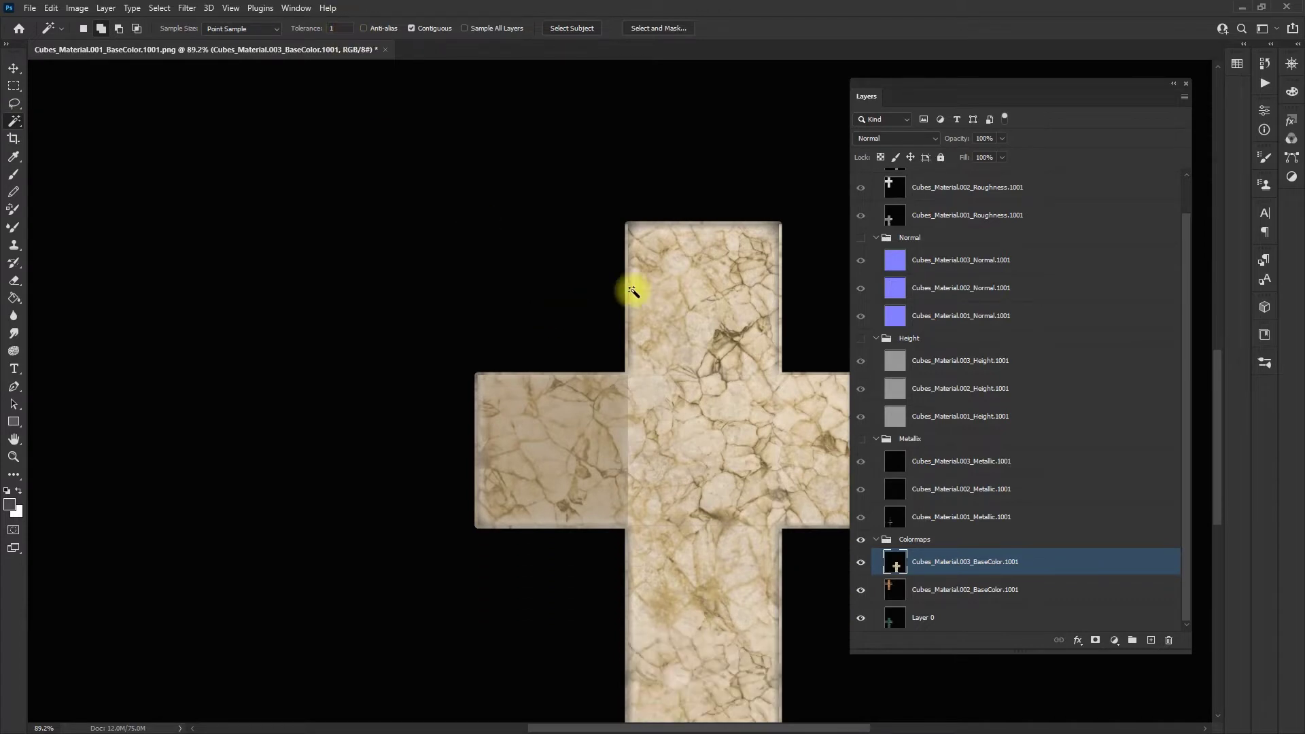
key(z)
drag(609, 210, 578, 234)
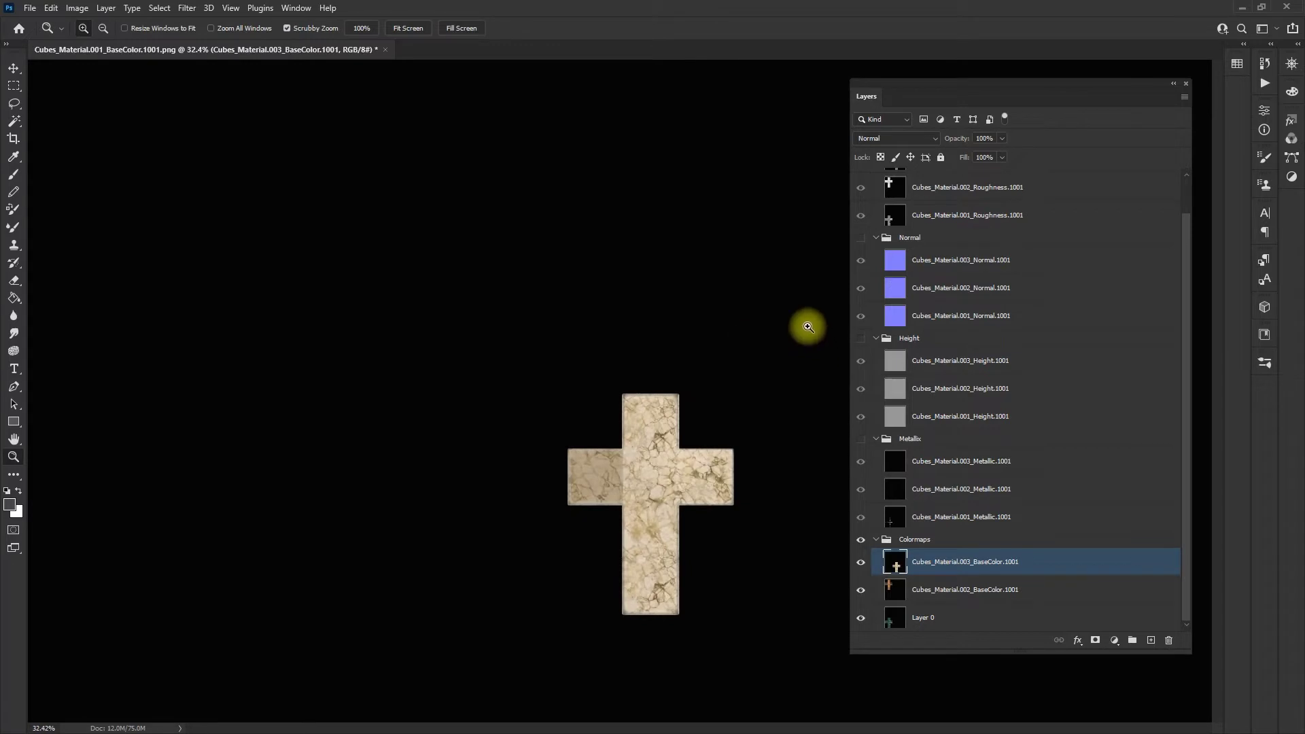
key(w)
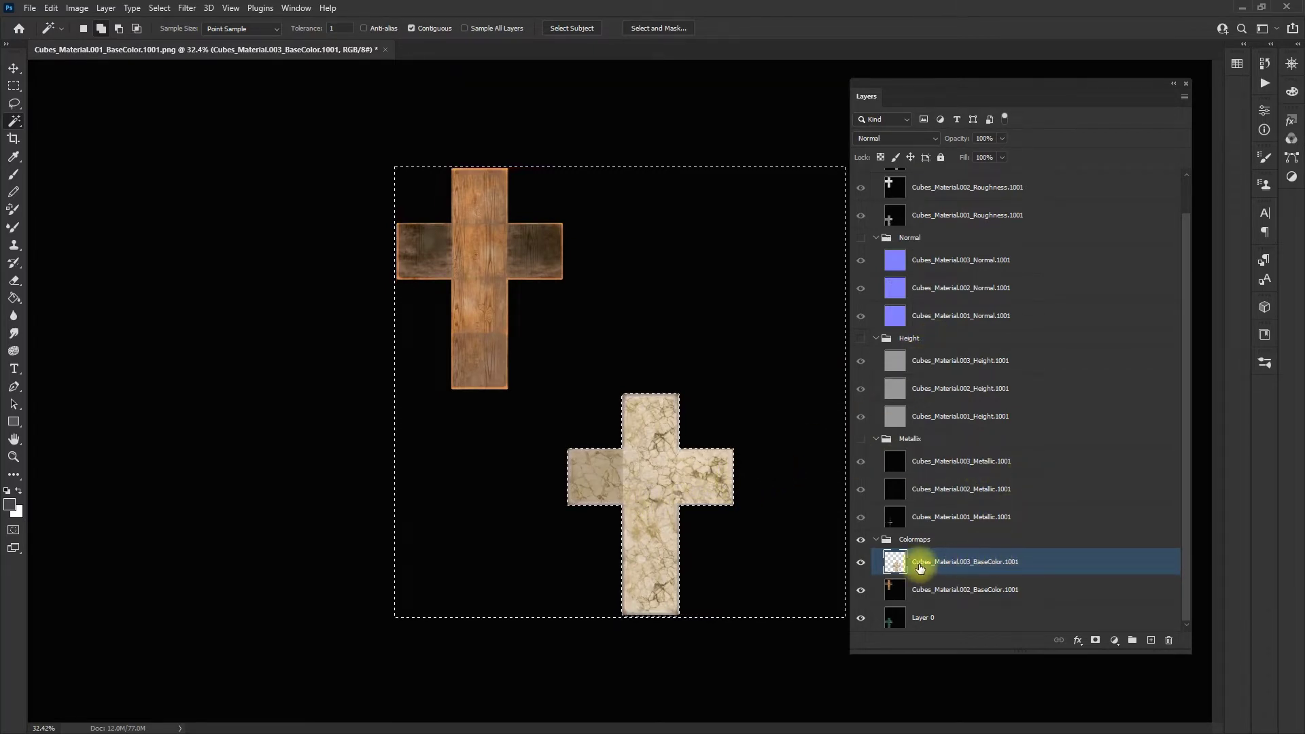
Step: Select the Metallic.003 layer and make the Metallix group visible again
click(941, 464)
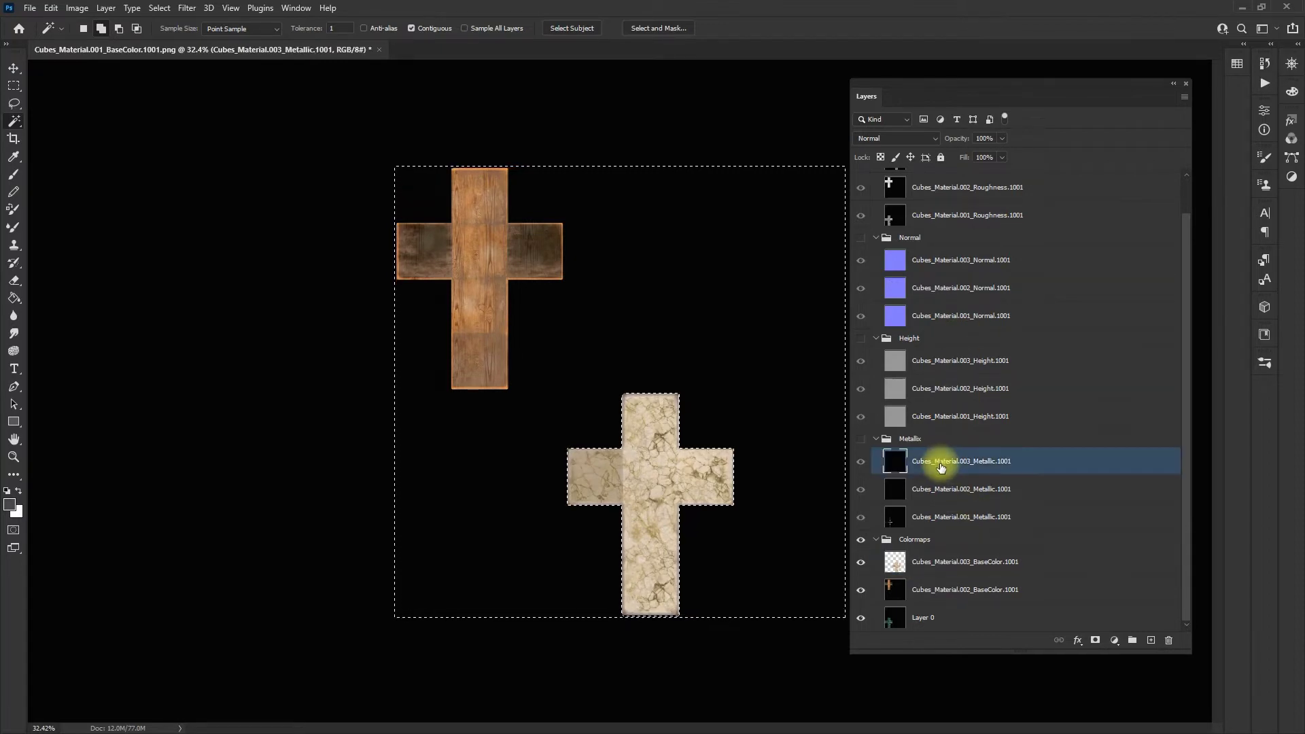
click(987, 567)
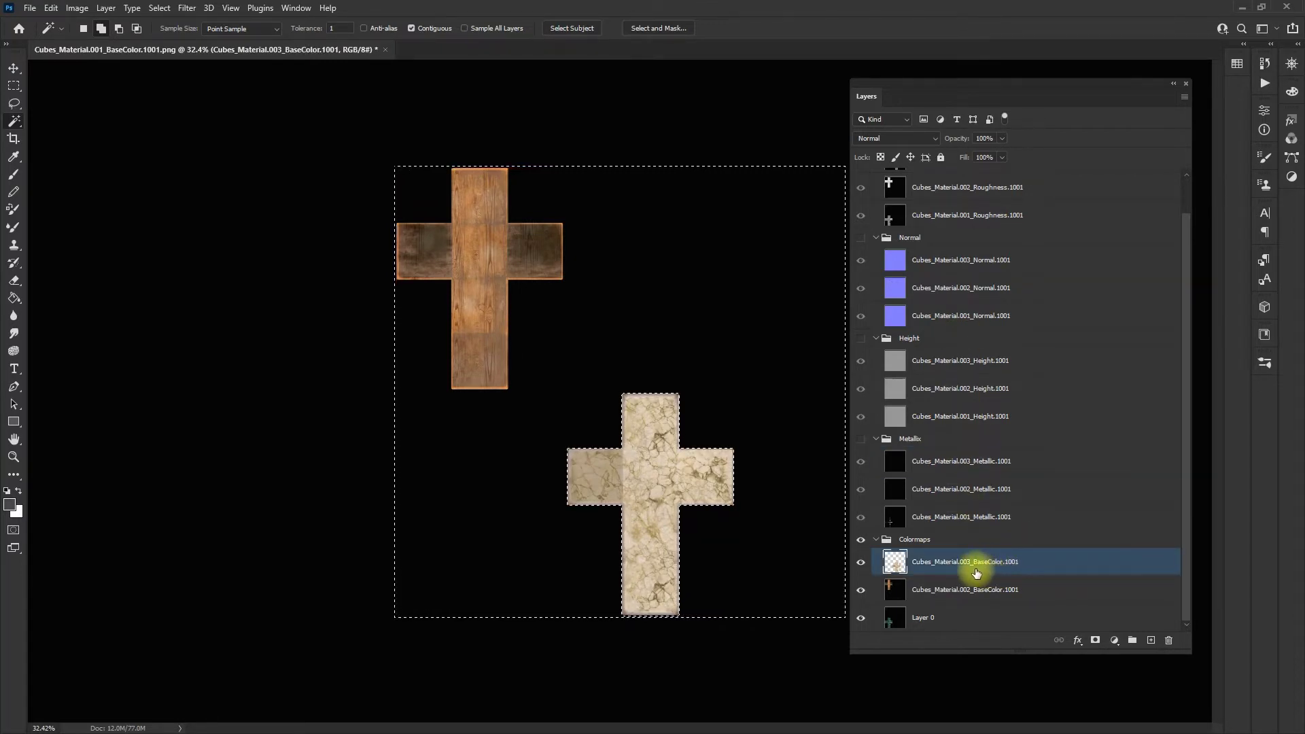
click(887, 460)
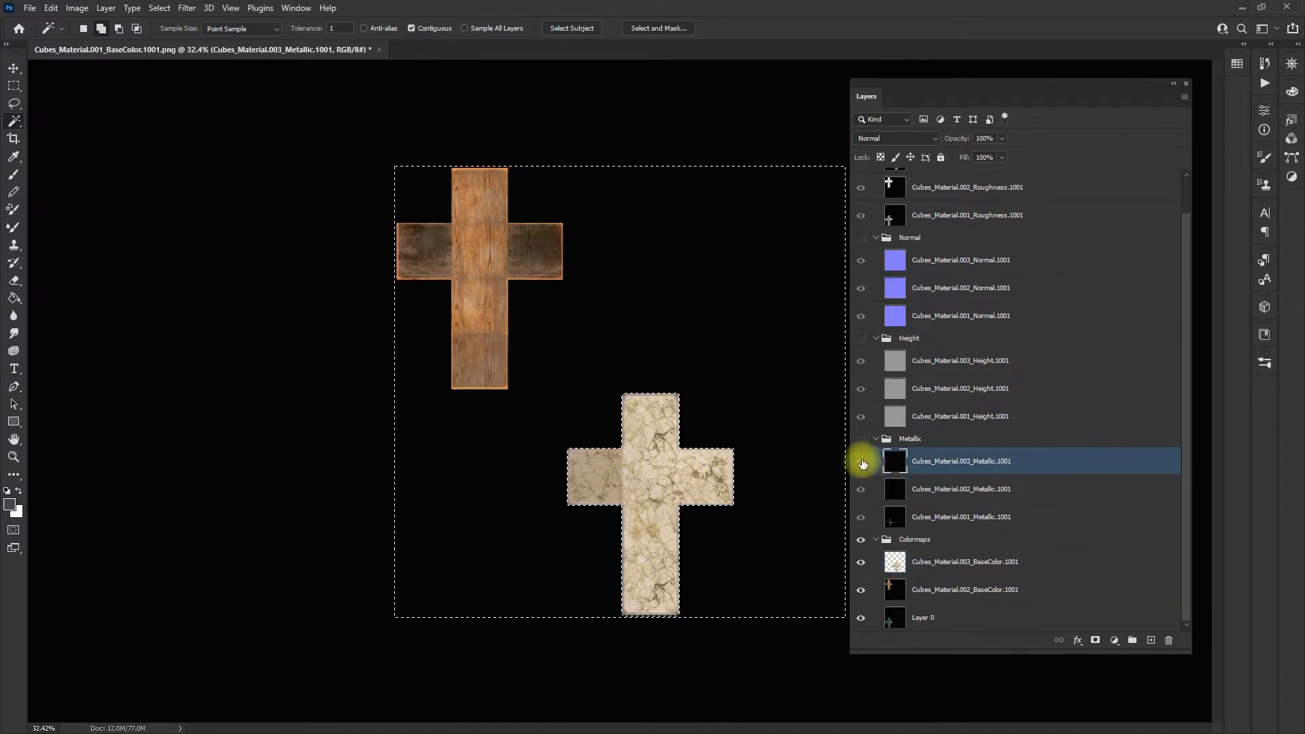
click(861, 438)
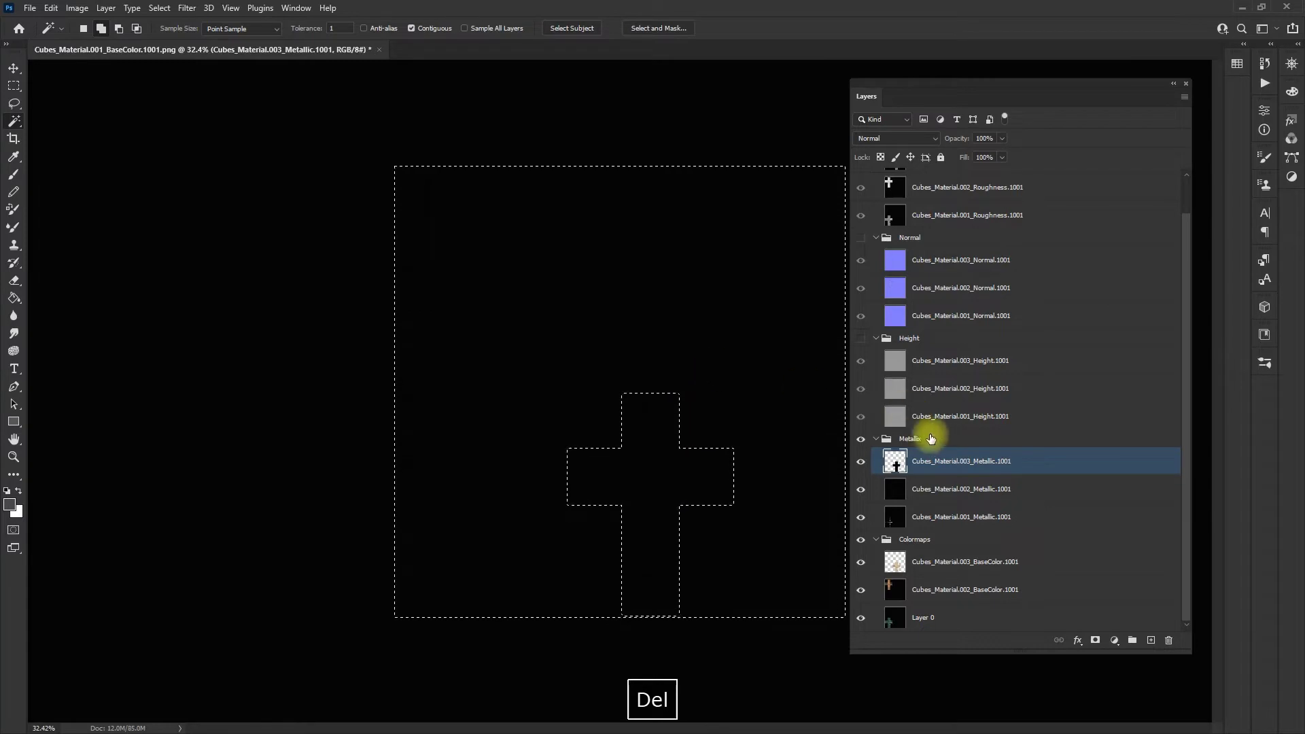
Step: Show the Height and Normal groups and delete the black background on Height.003 and Normal.003
click(1005, 364)
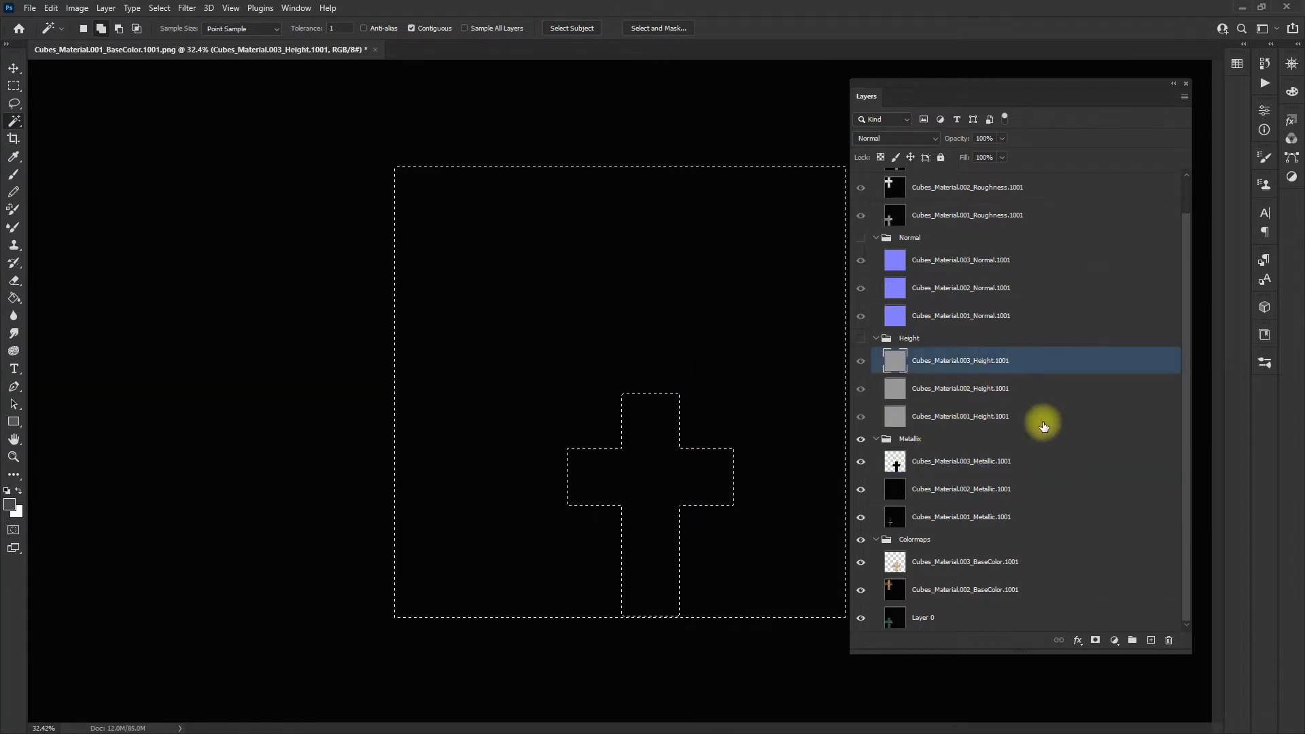
click(859, 339)
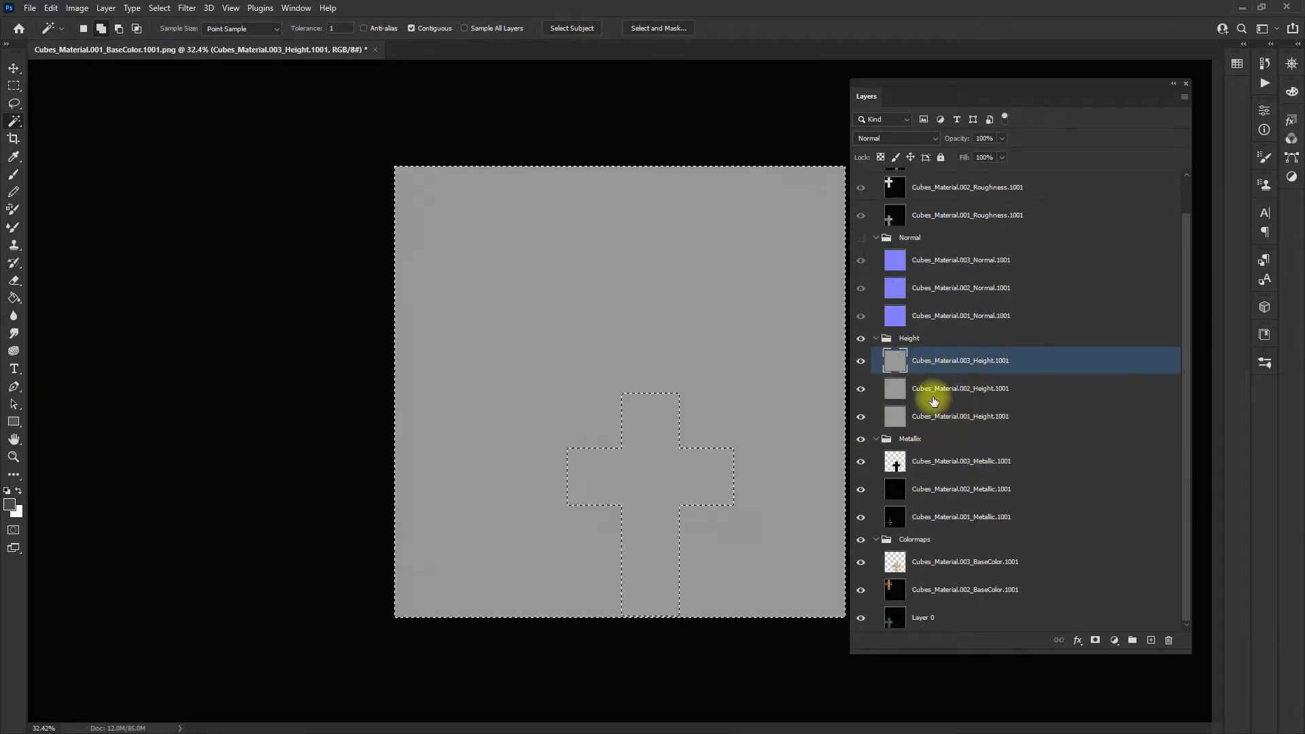
key(Delete)
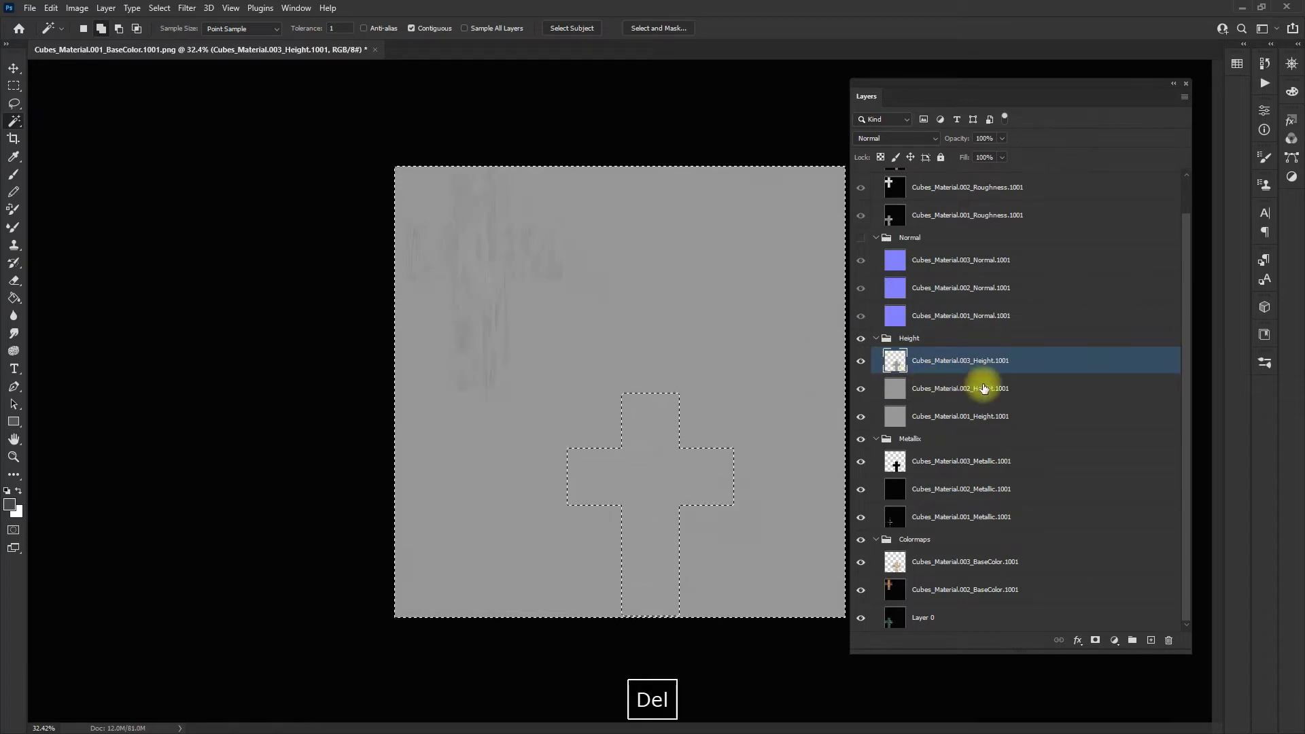
scroll(1031, 344, up, 2)
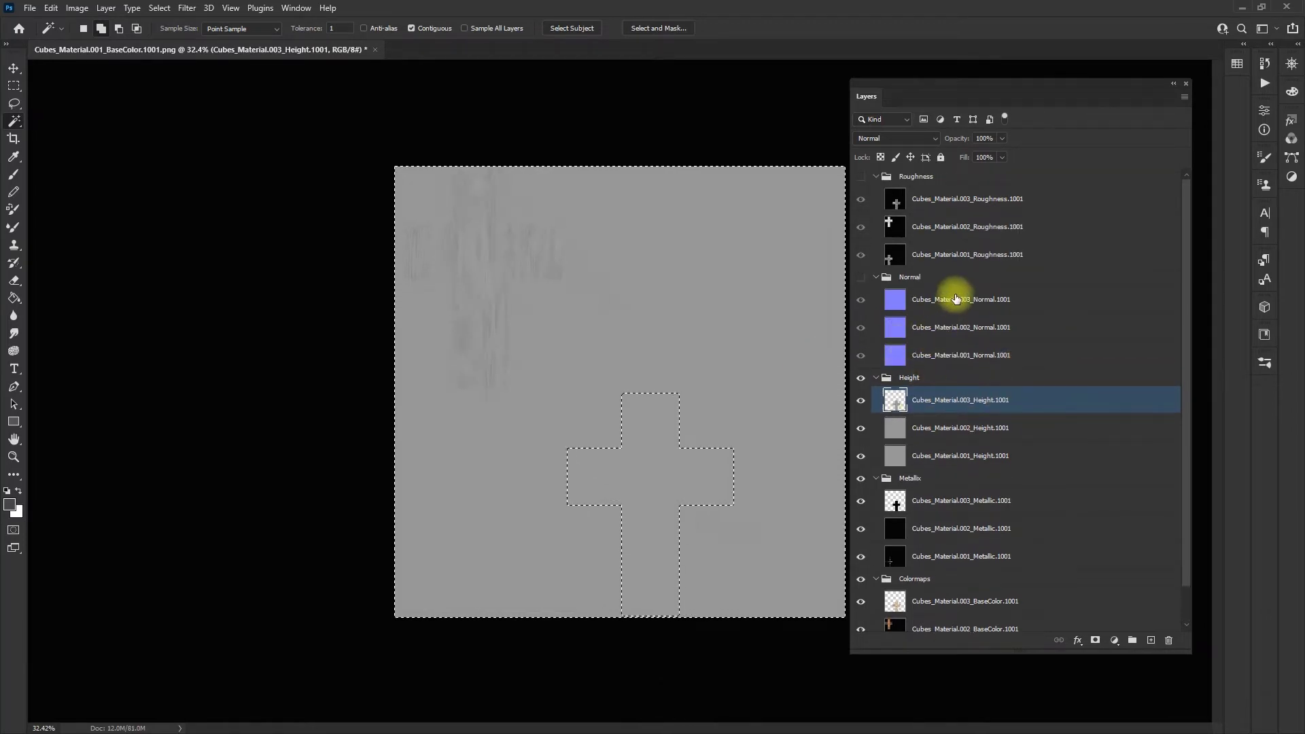
click(948, 293)
click(861, 278)
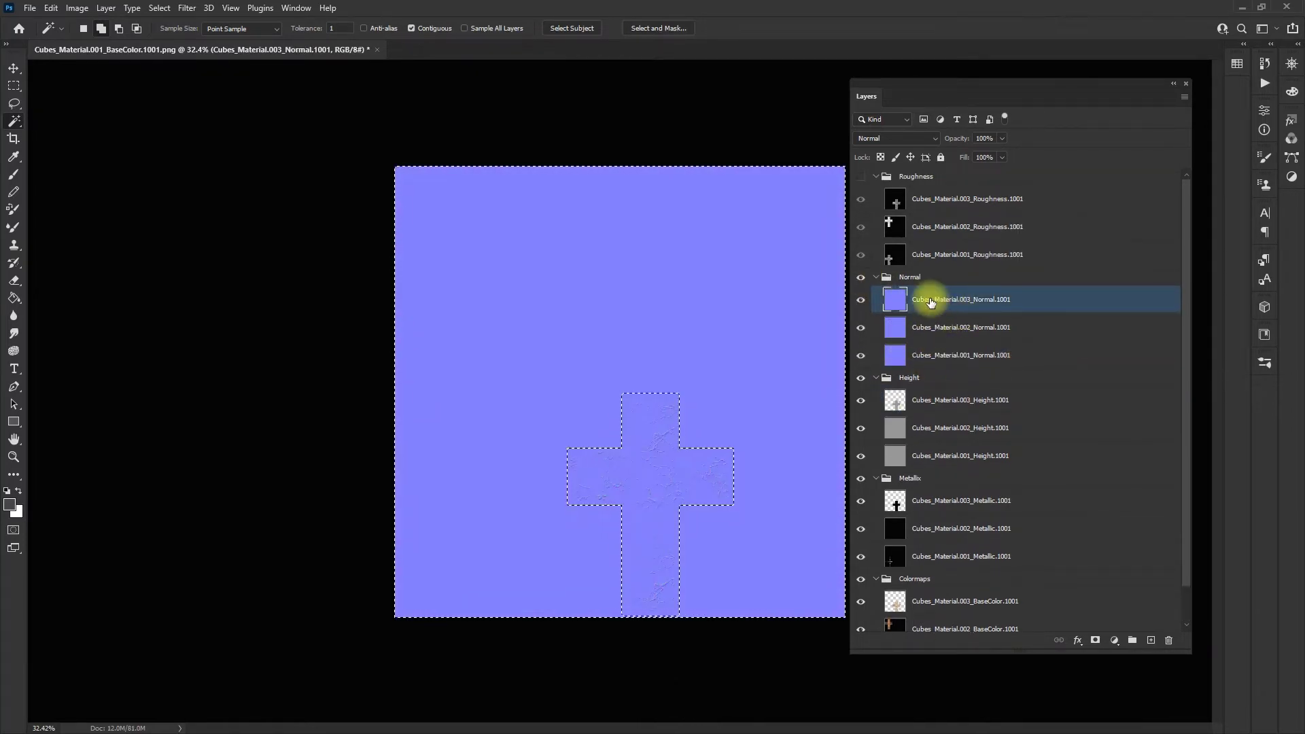
key(Delete)
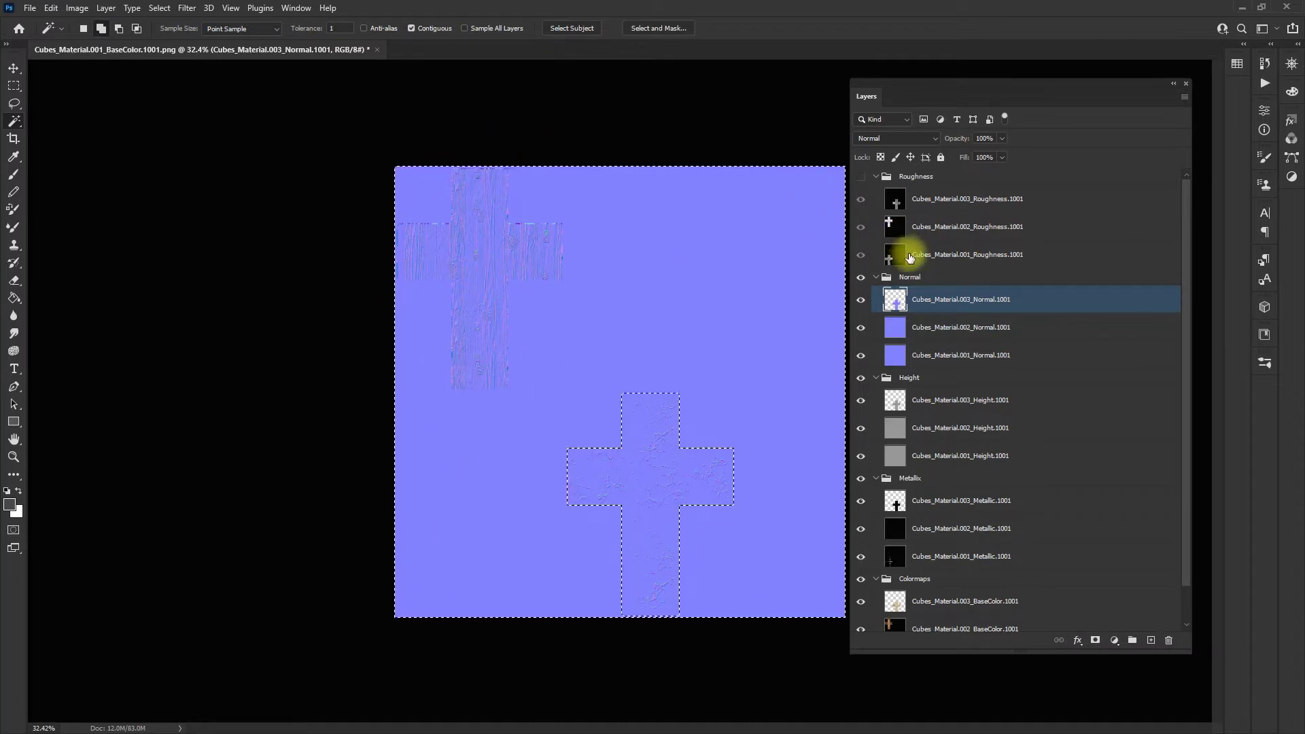
Step: Show the Roughness group, select Roughness.003, then select the Material.002 BaseColor layer
click(860, 179)
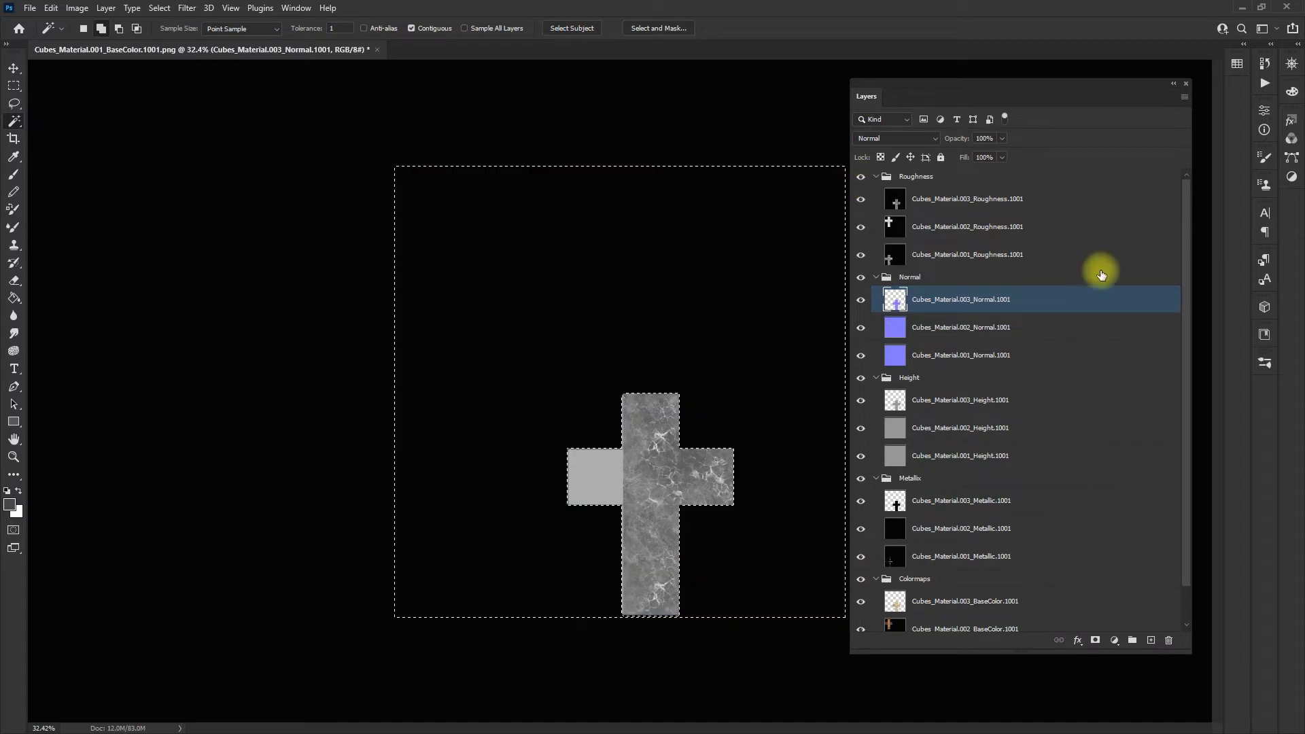
click(968, 204)
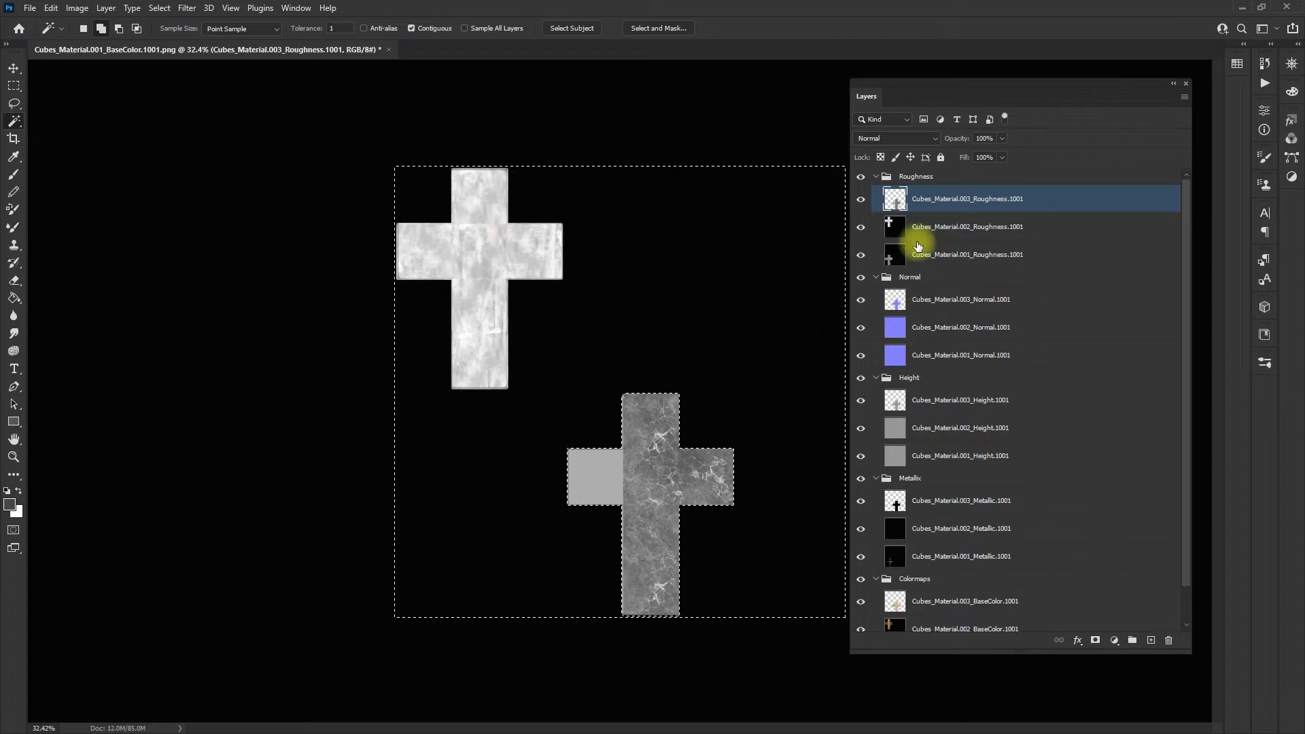
scroll(1040, 367, down, 1)
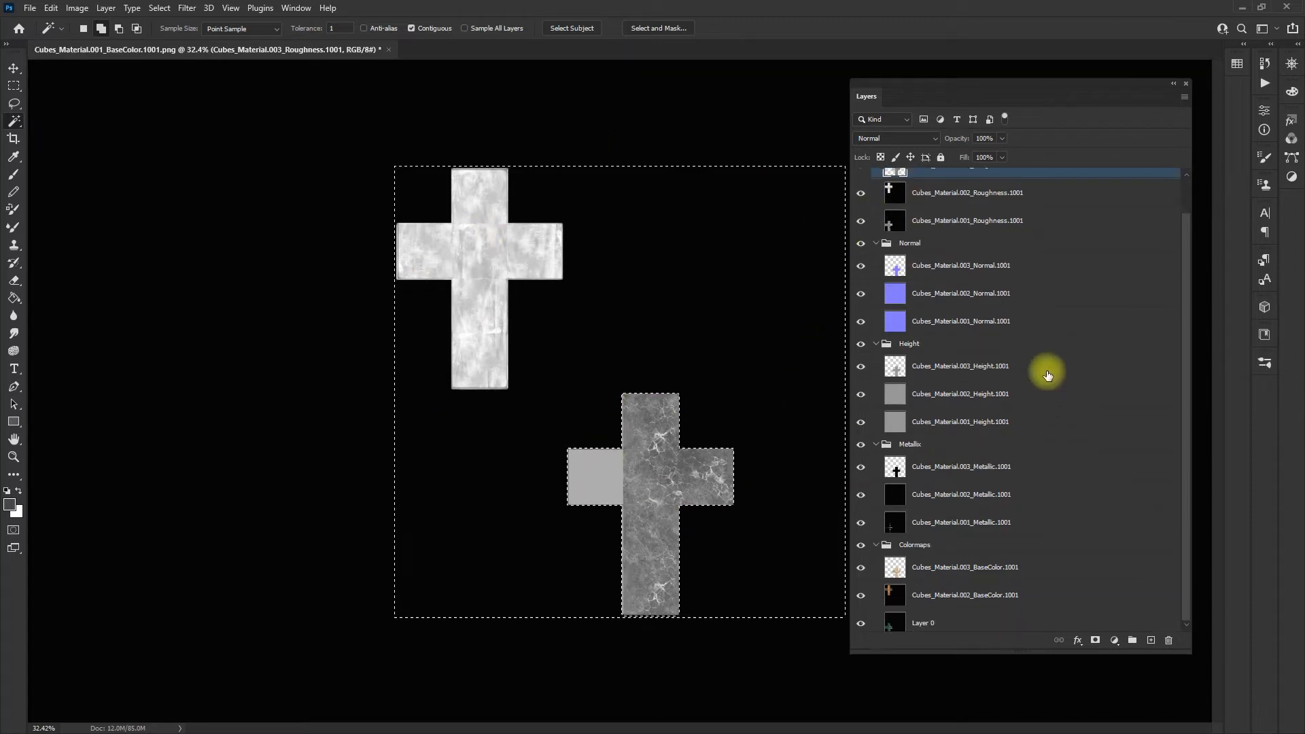
click(921, 593)
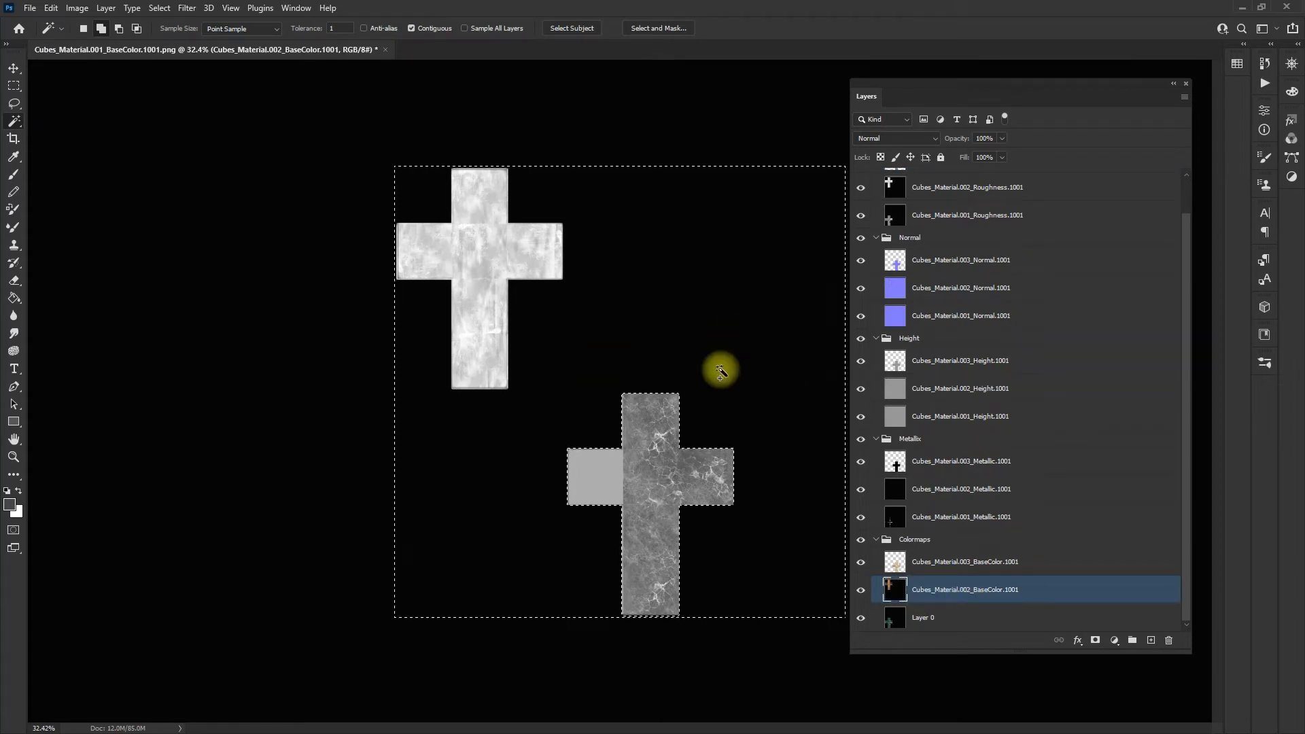
Step: Magic-wand the black around the top cross and delete it from the Material.002 map layers
key(ctrl+d)
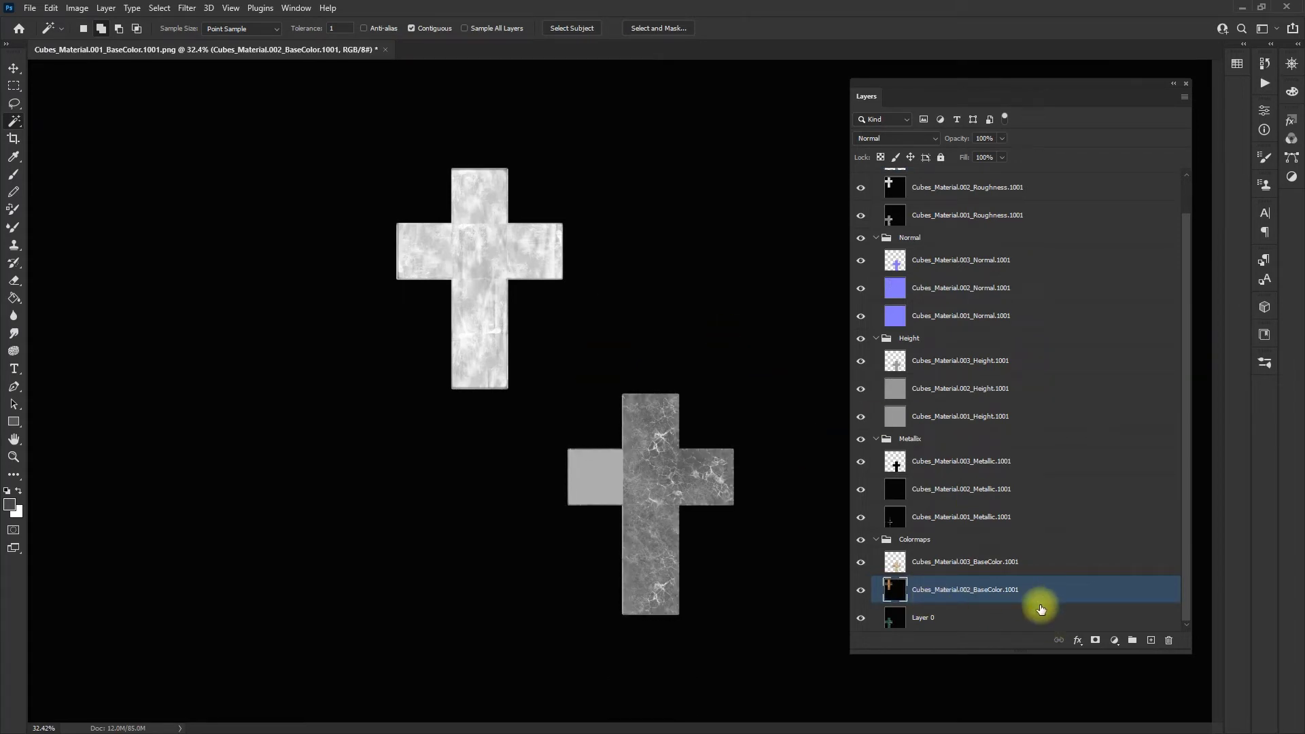
click(673, 288)
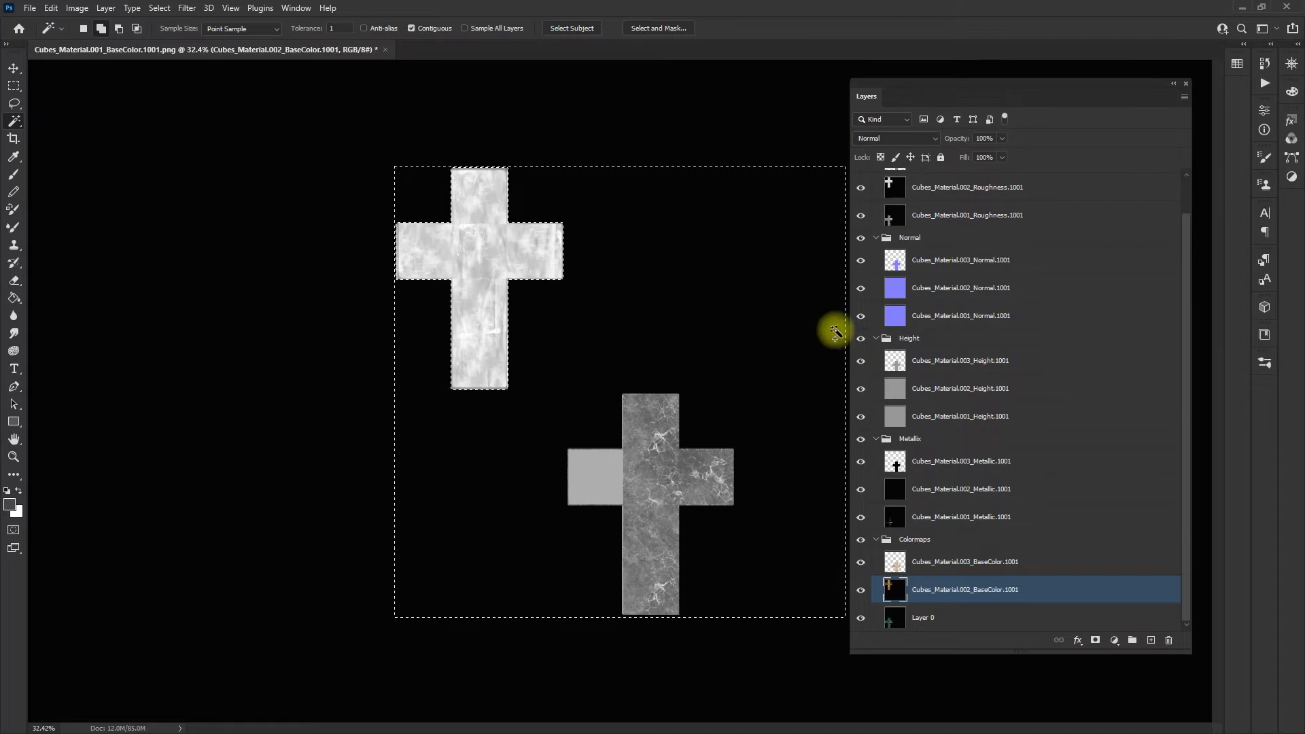
click(961, 488)
key(Delete)
click(960, 388)
key(Delete)
click(961, 288)
Step: Magic-wand the black around the lower-left cross and delete it from Layer 0 and the Material.001 layers
key(Delete)
scroll(957, 213, up, 1)
scroll(957, 213, down, 1)
click(904, 617)
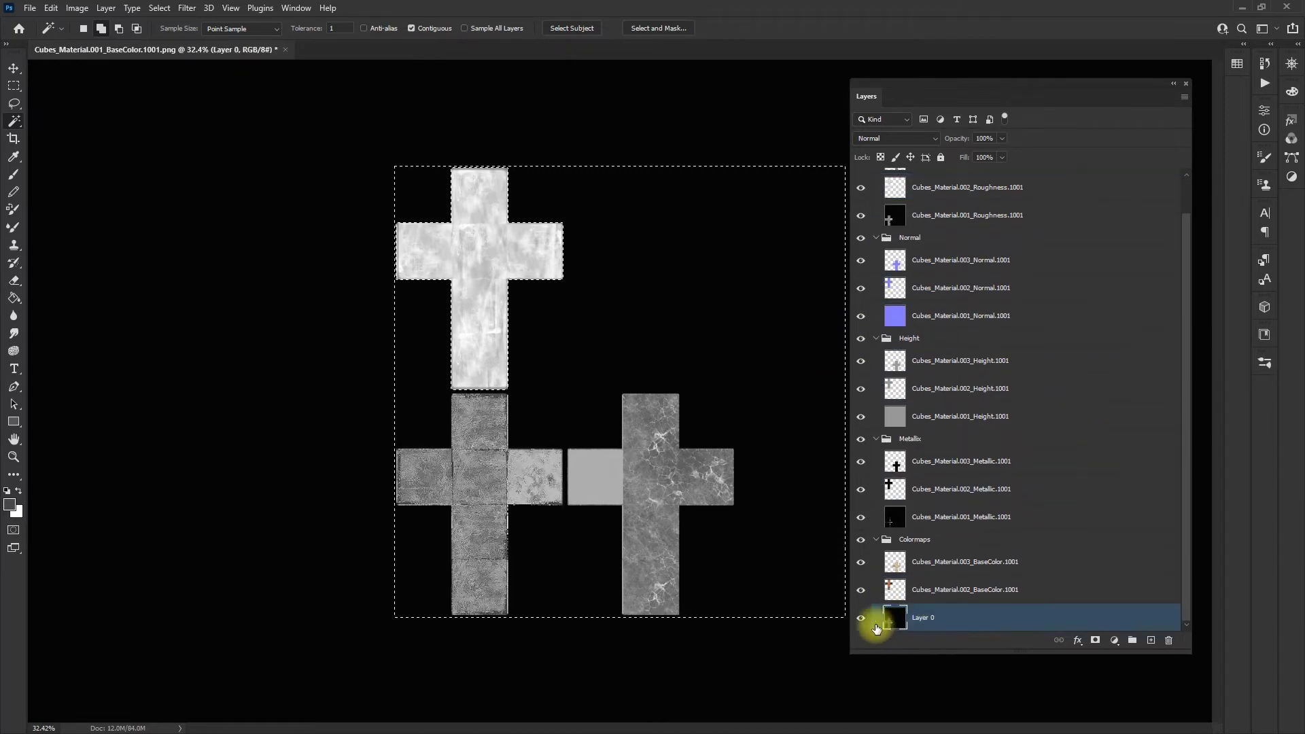
key(ctrl+d)
click(814, 481)
key(Delete)
click(961, 517)
click(967, 215)
scroll(1042, 268, up, 1)
key(Delete)
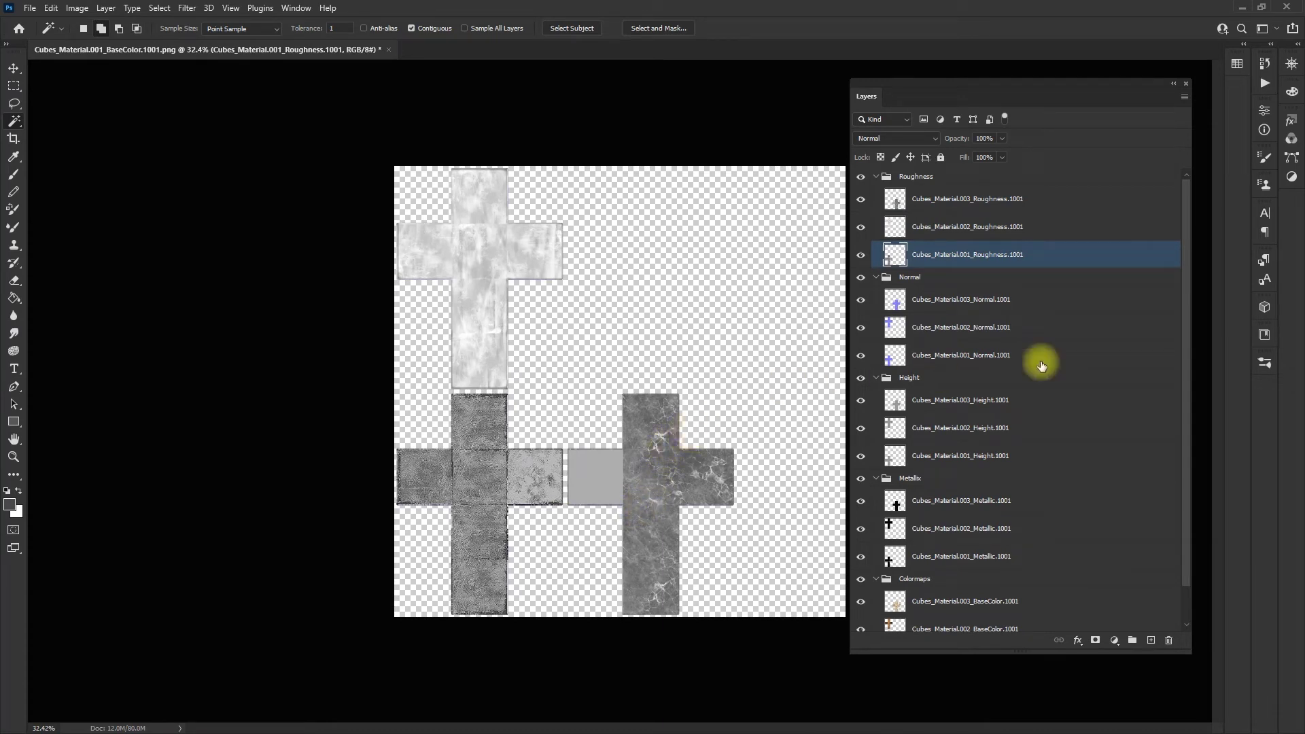
scroll(1033, 401, down, 1)
click(933, 618)
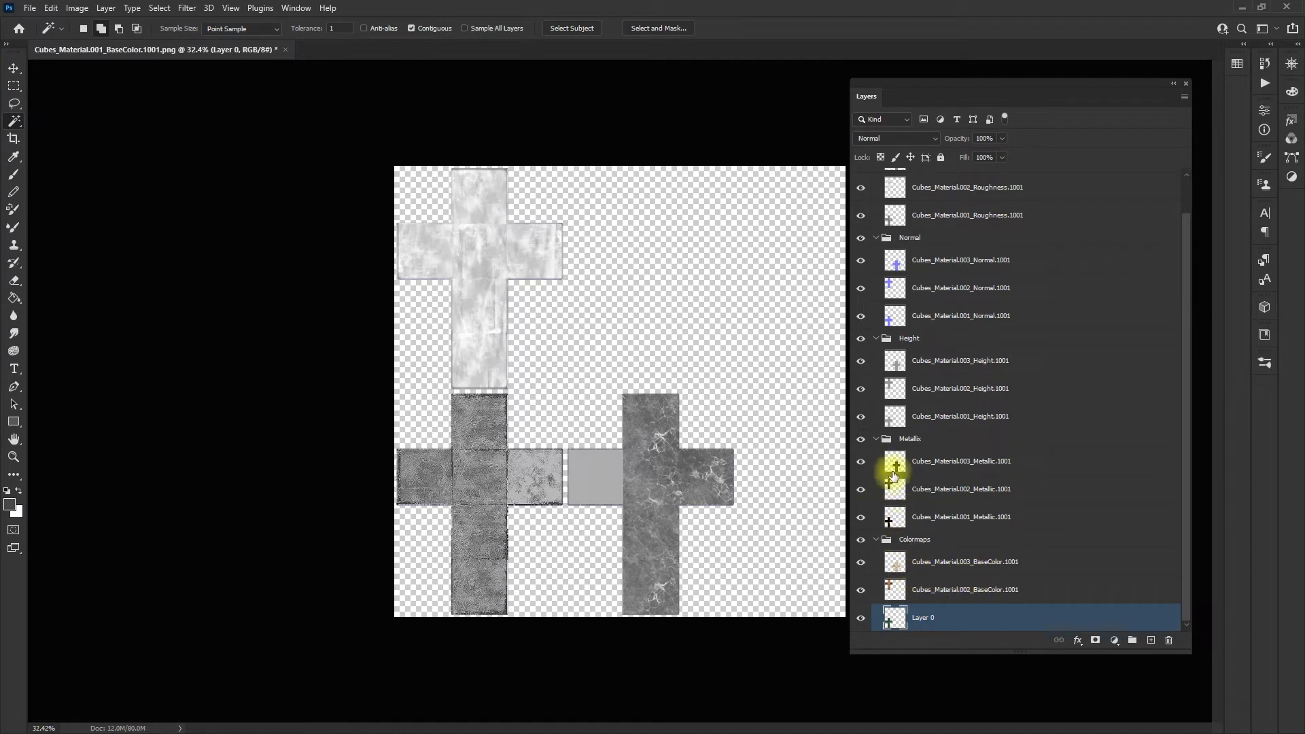
scroll(890, 462, up, 1)
Step: Hide and collapse the Roughness, Normal, Height and Metallic groups, leaving the Colormaps group expanded
click(860, 176)
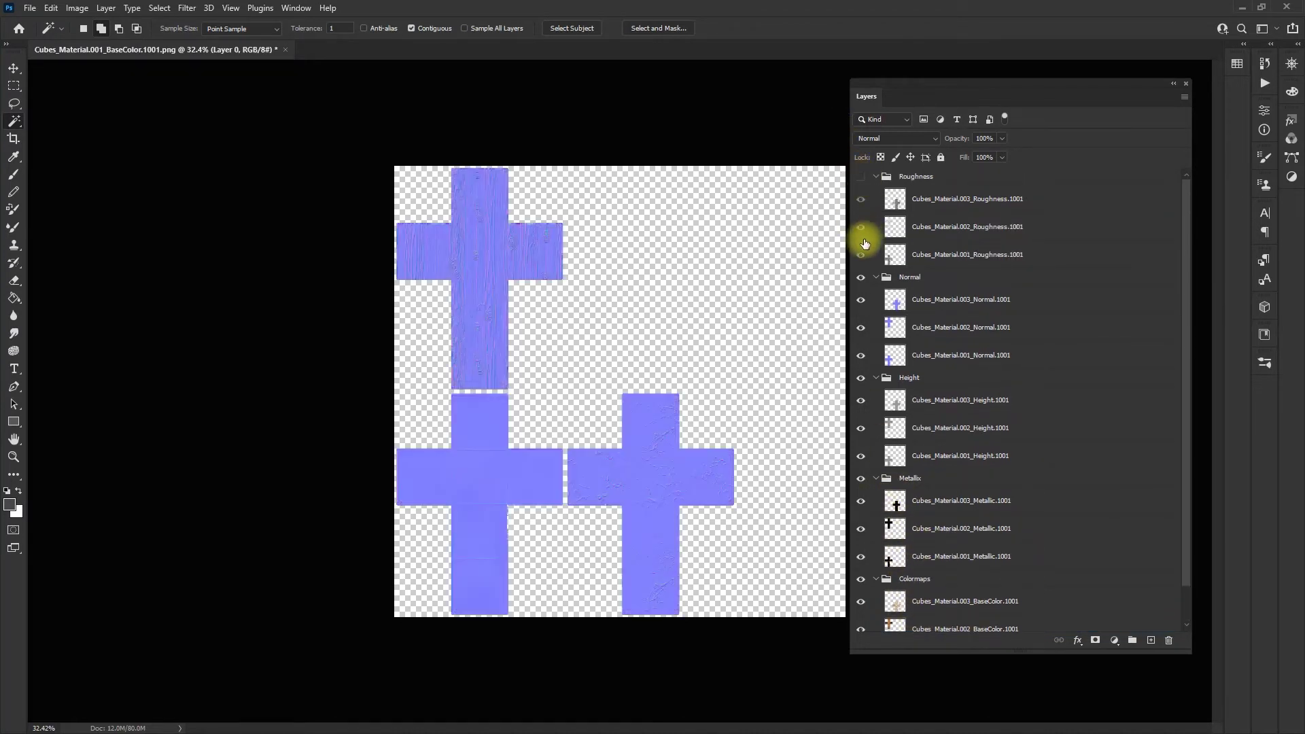
click(861, 277)
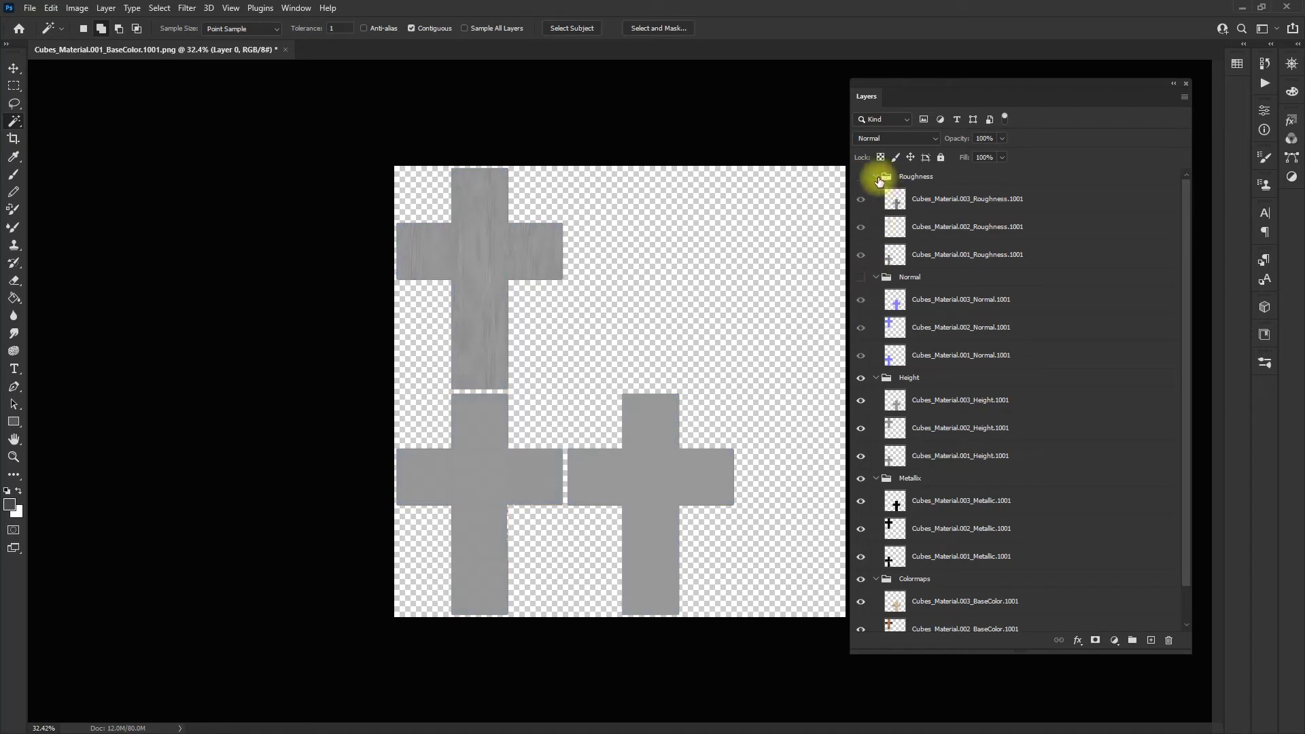
click(876, 177)
click(876, 193)
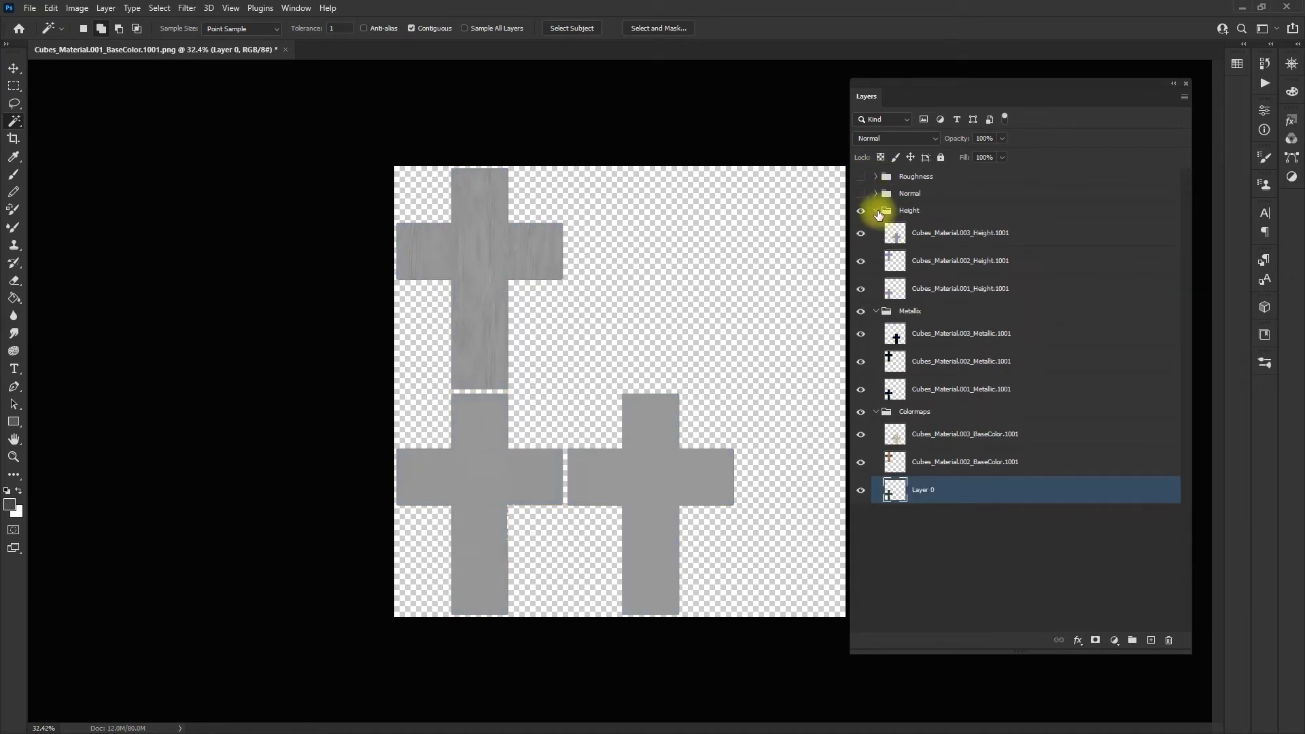
click(877, 211)
click(876, 228)
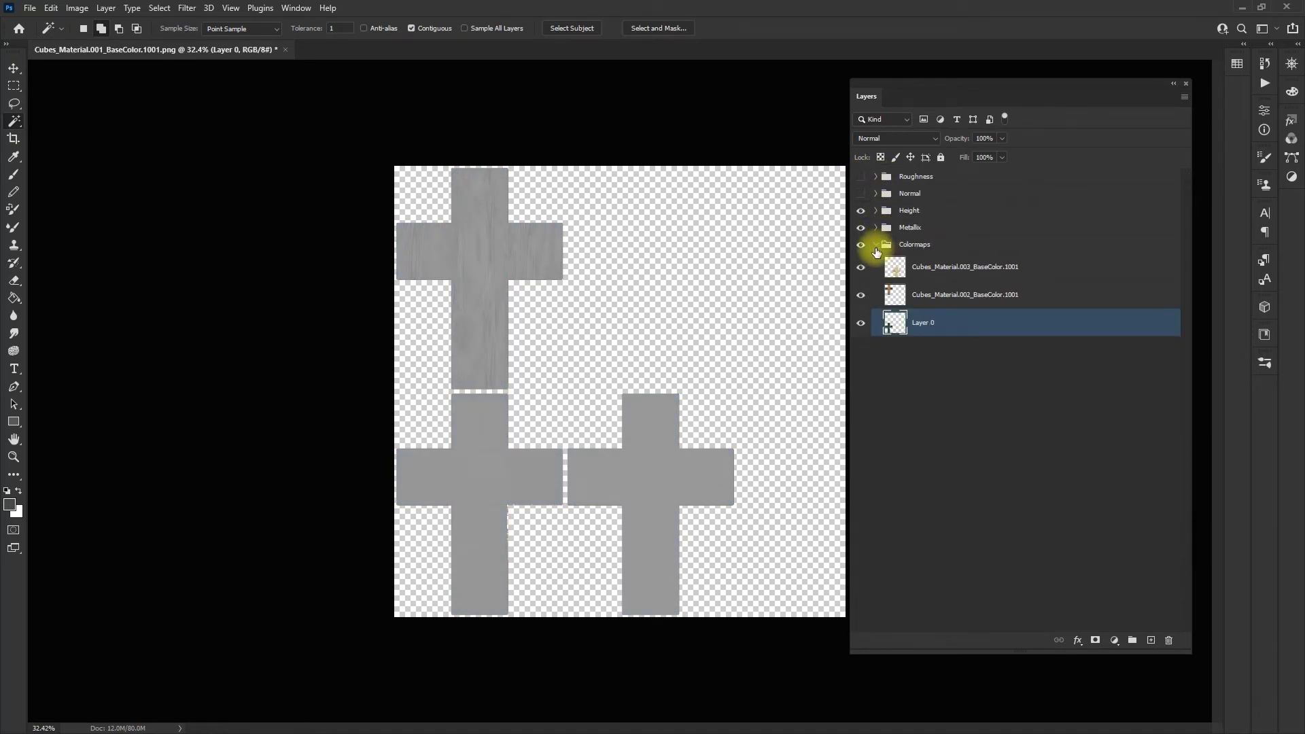
click(876, 245)
click(861, 211)
click(860, 227)
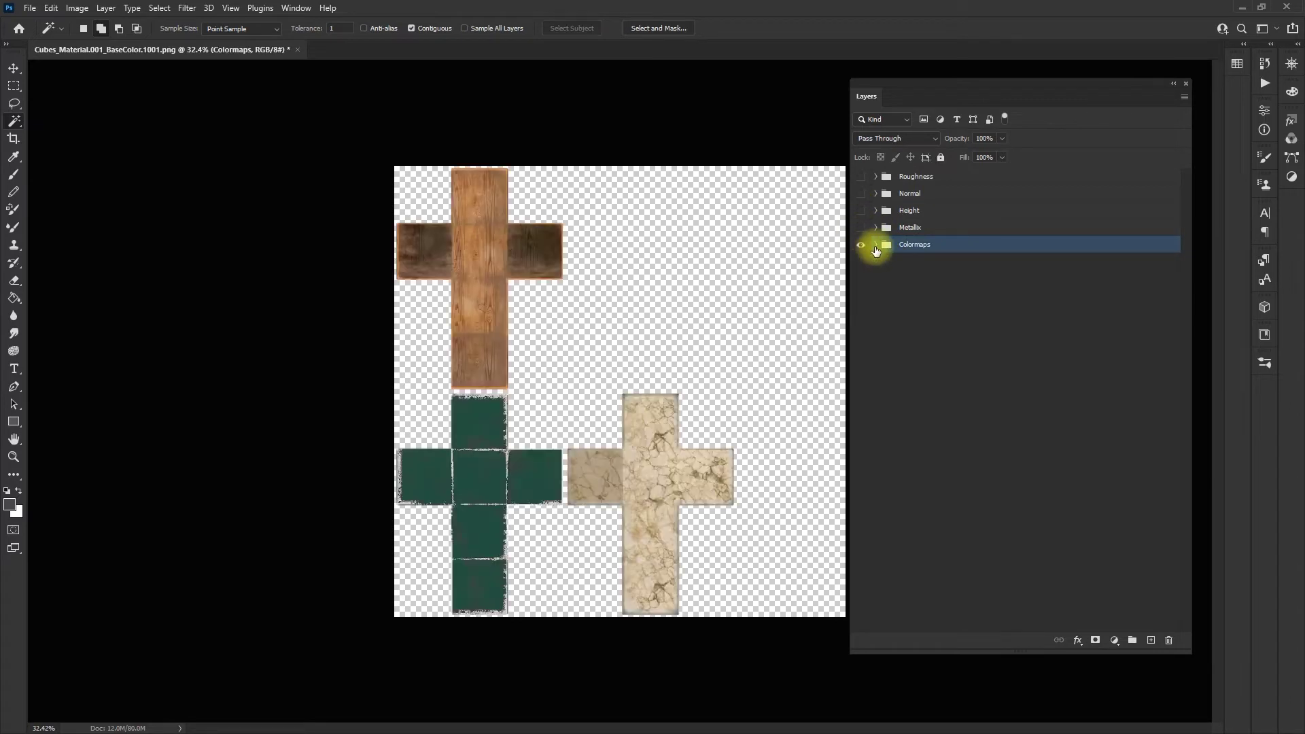
click(877, 247)
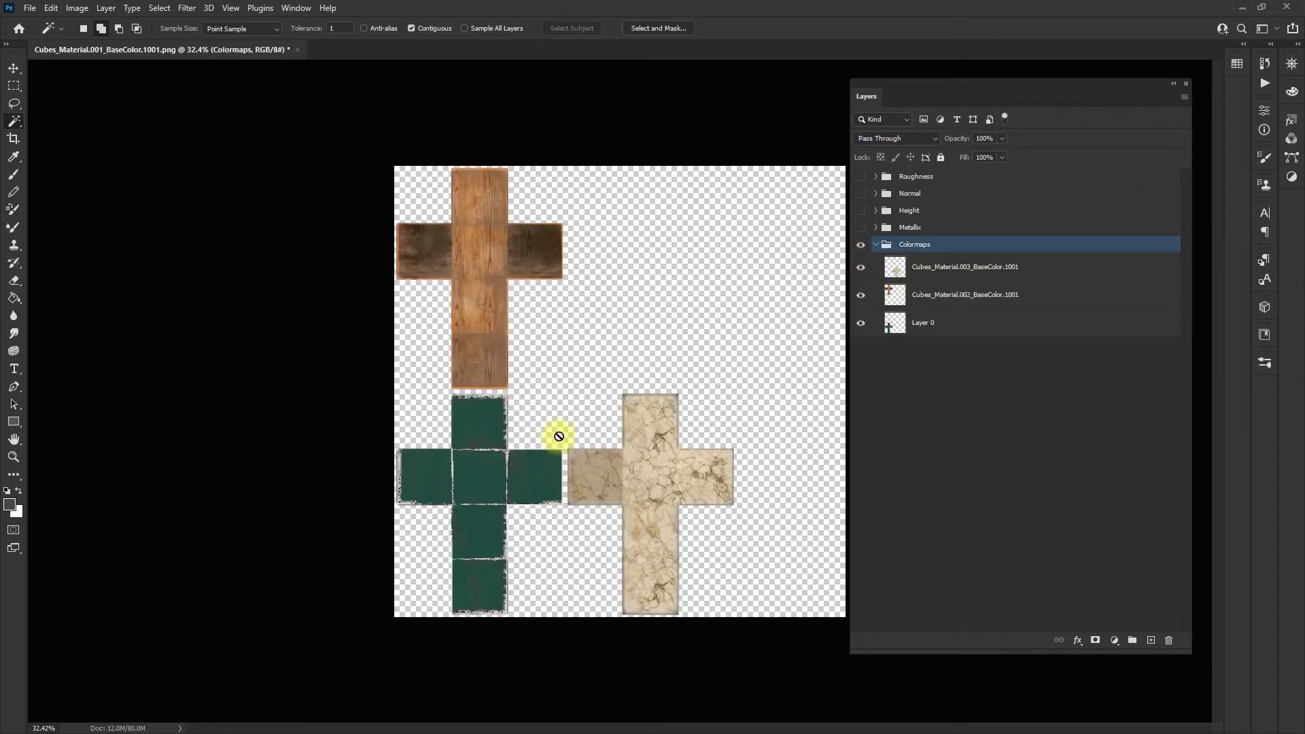
Step: Zoom in on the green cross's seams, pan to the wood texture's edge, then zoom back out
key(z)
drag(450, 490, 553, 461)
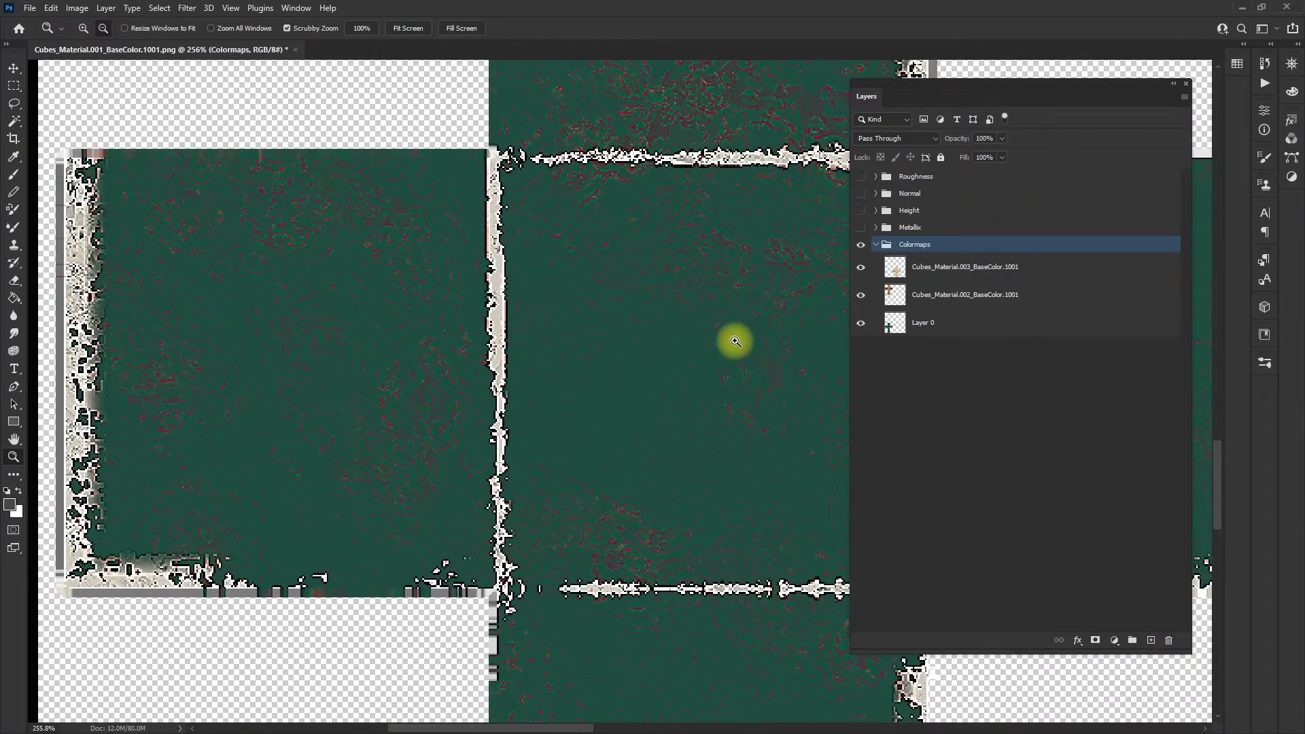
key(space)
drag(736, 340, 607, 613)
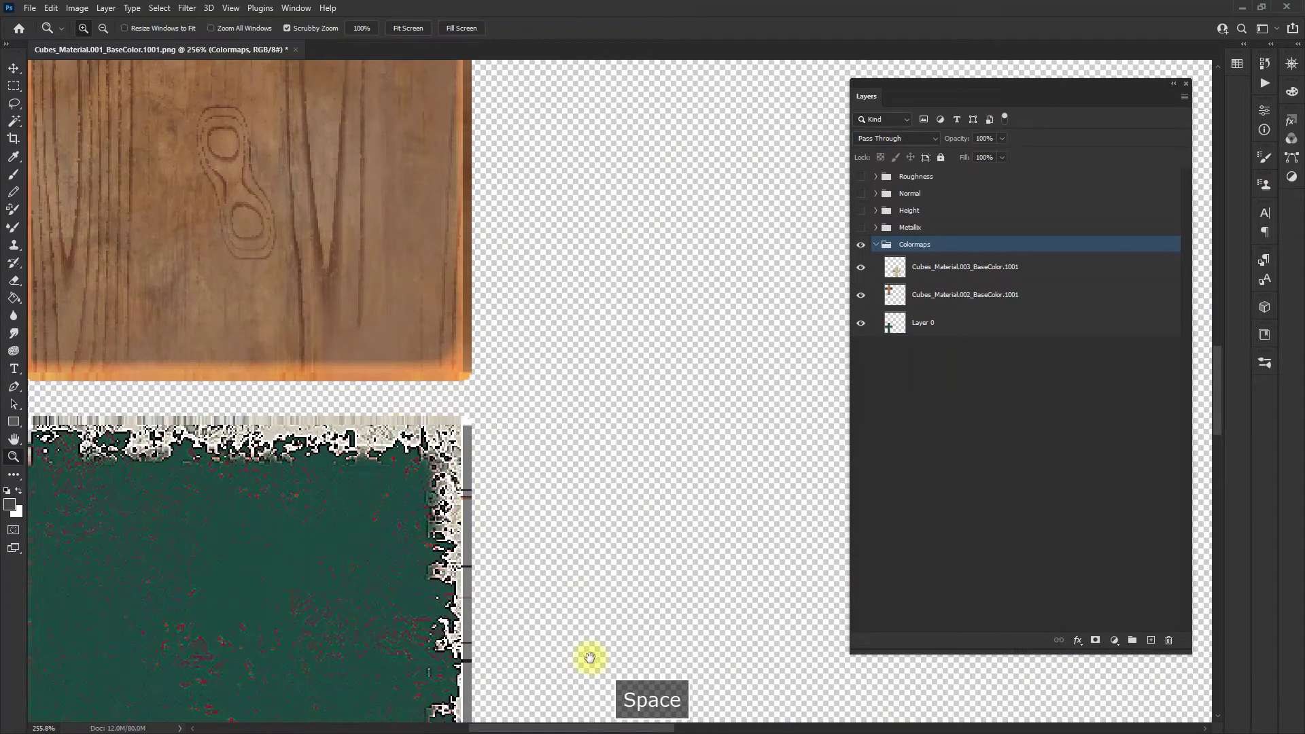
drag(694, 355, 620, 431)
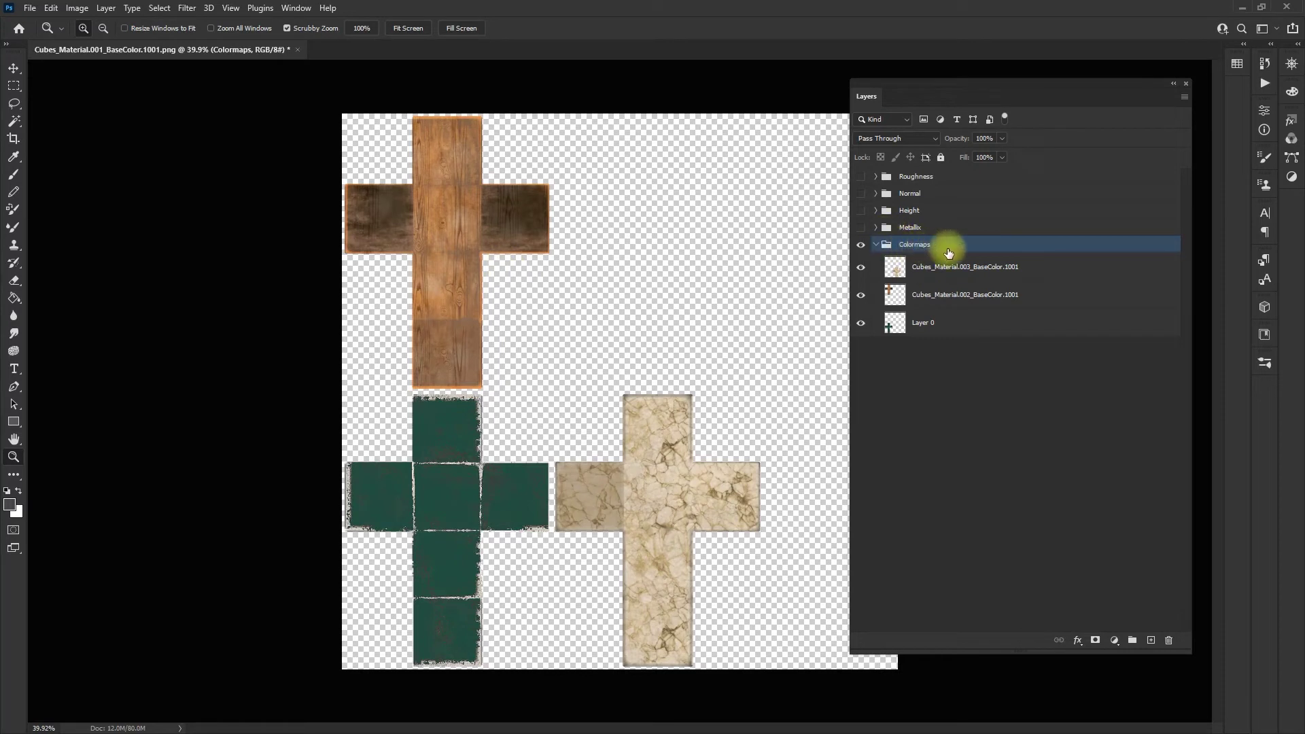
Step: Save the document as CubesTextures in Photoshop (.psd) format in the Cubes folder
click(28, 8)
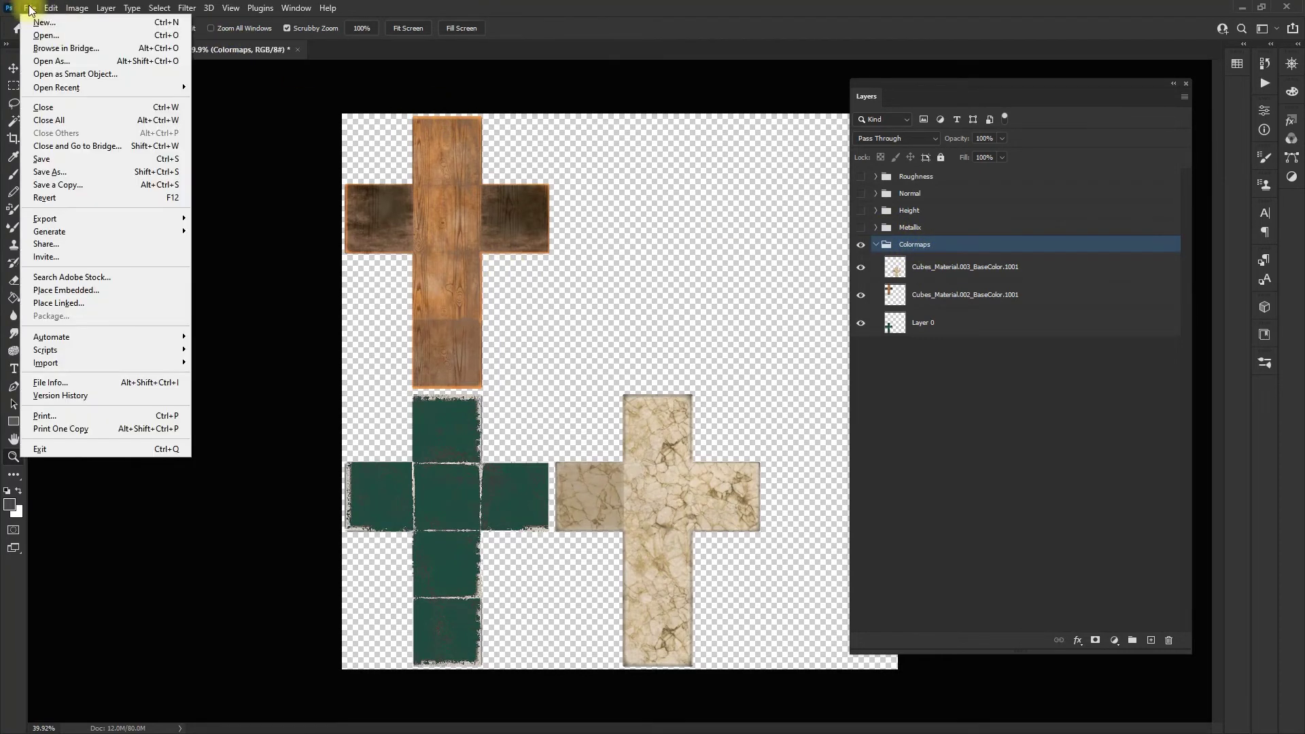
click(95, 173)
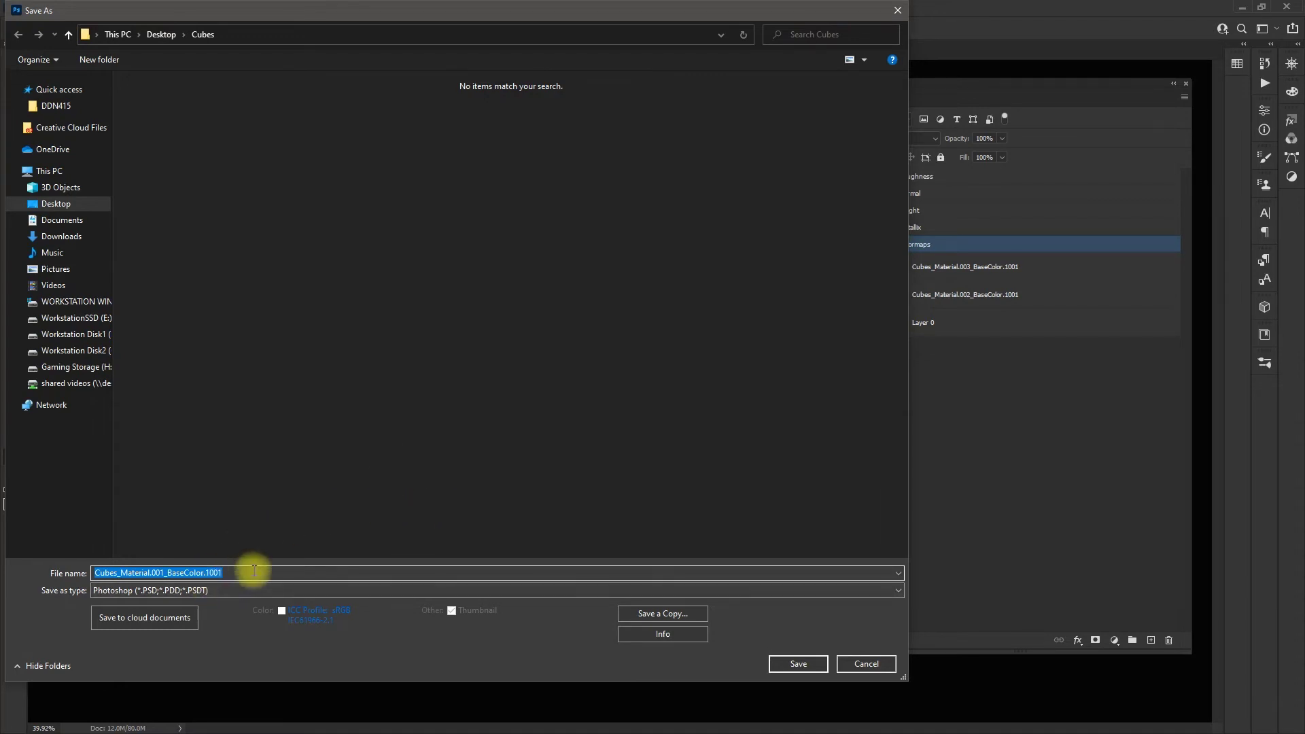
text(Cu)
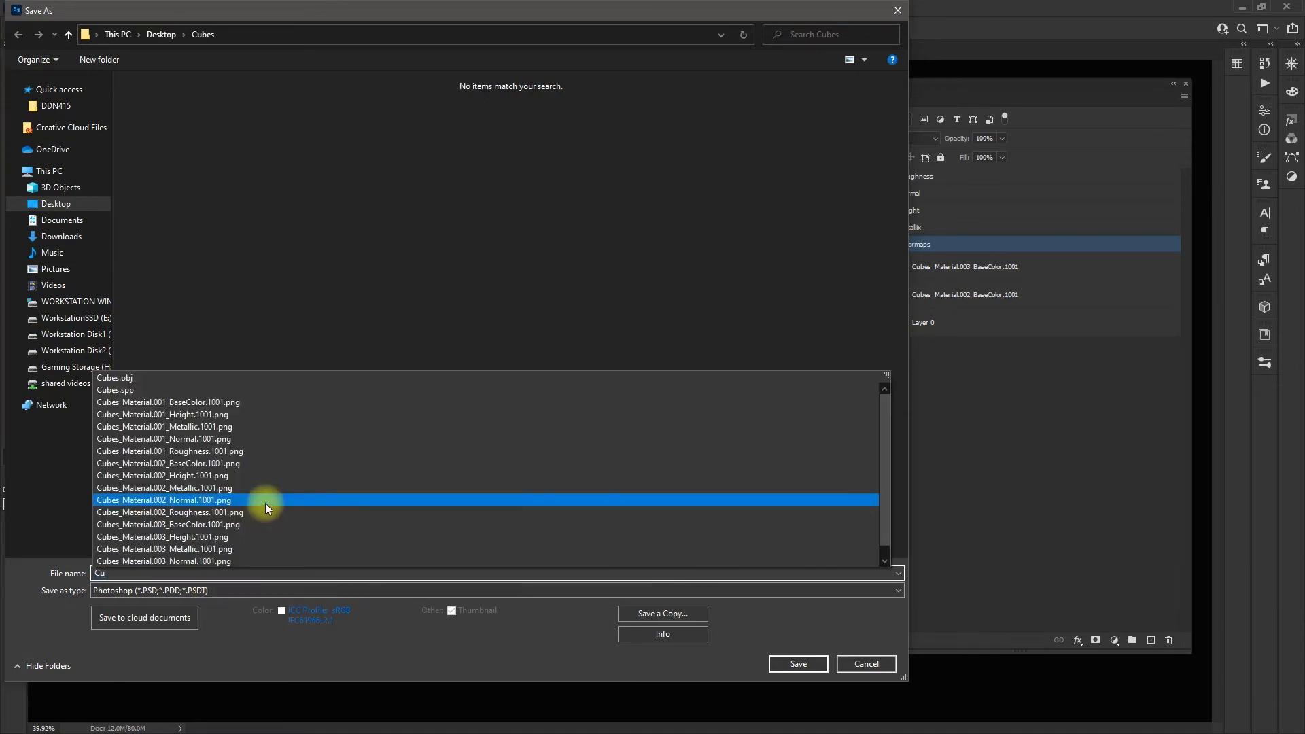
text(besTextures)
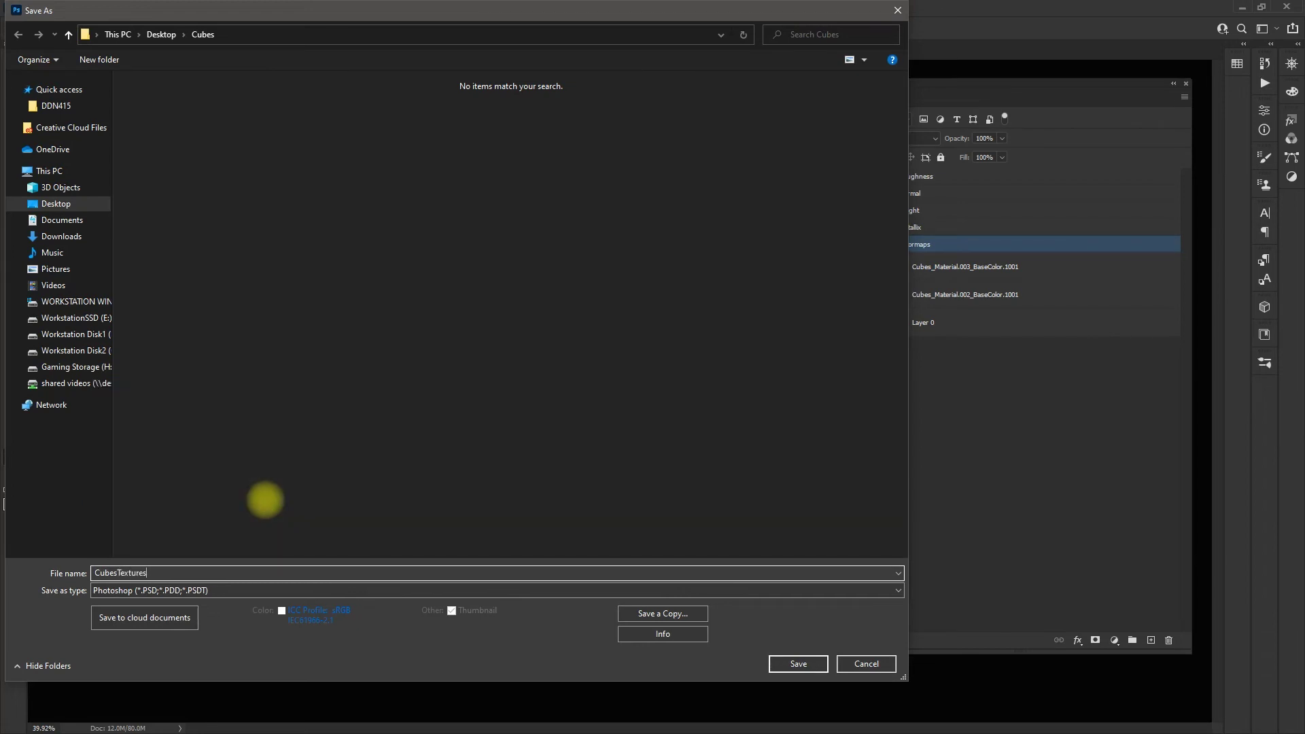
key(Return)
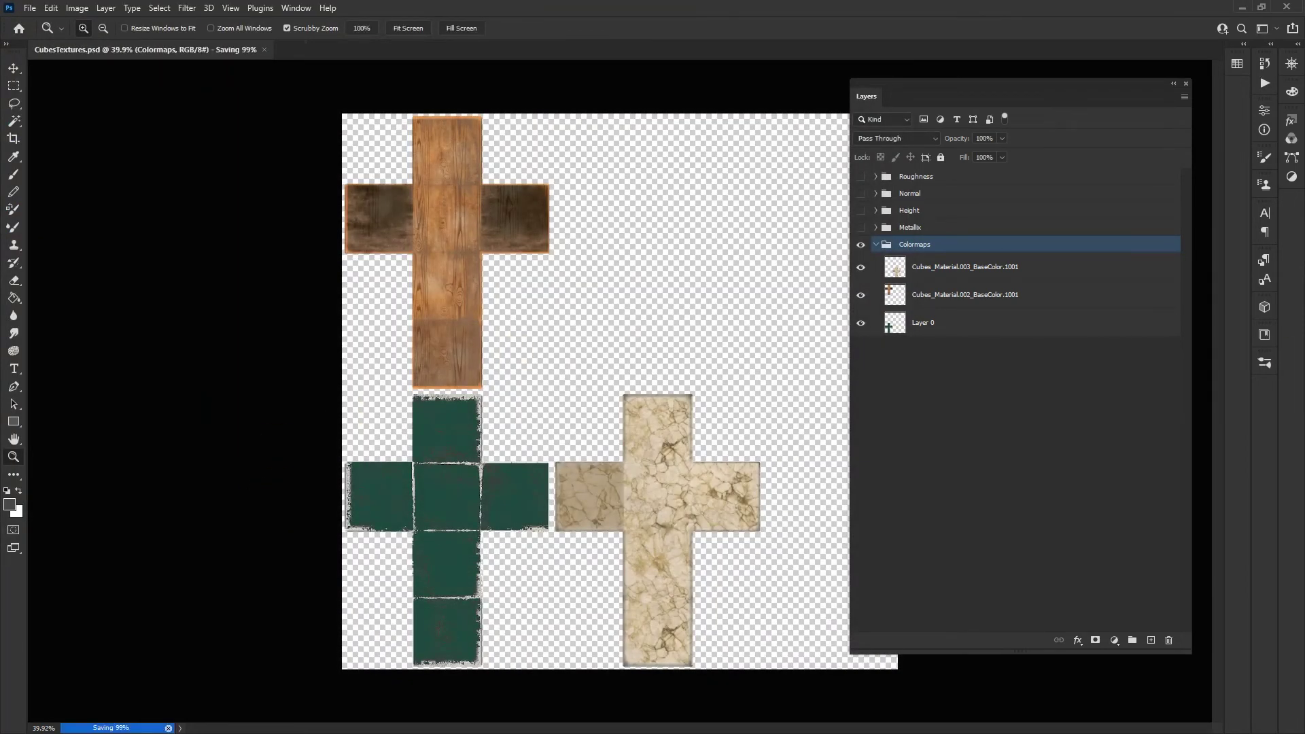
Step: Use Save a Copy with PNG format to export the visible colour maps as CubesTextures_Color
click(31, 8)
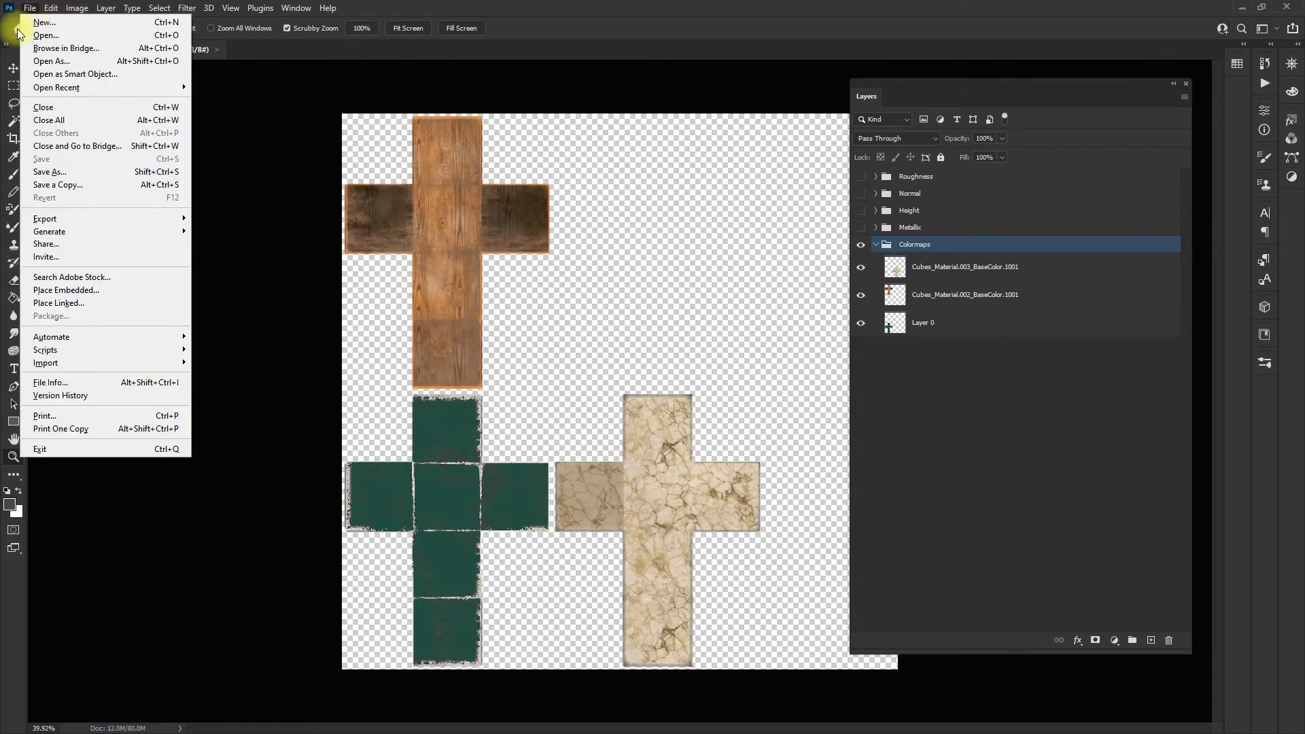
click(75, 171)
click(178, 593)
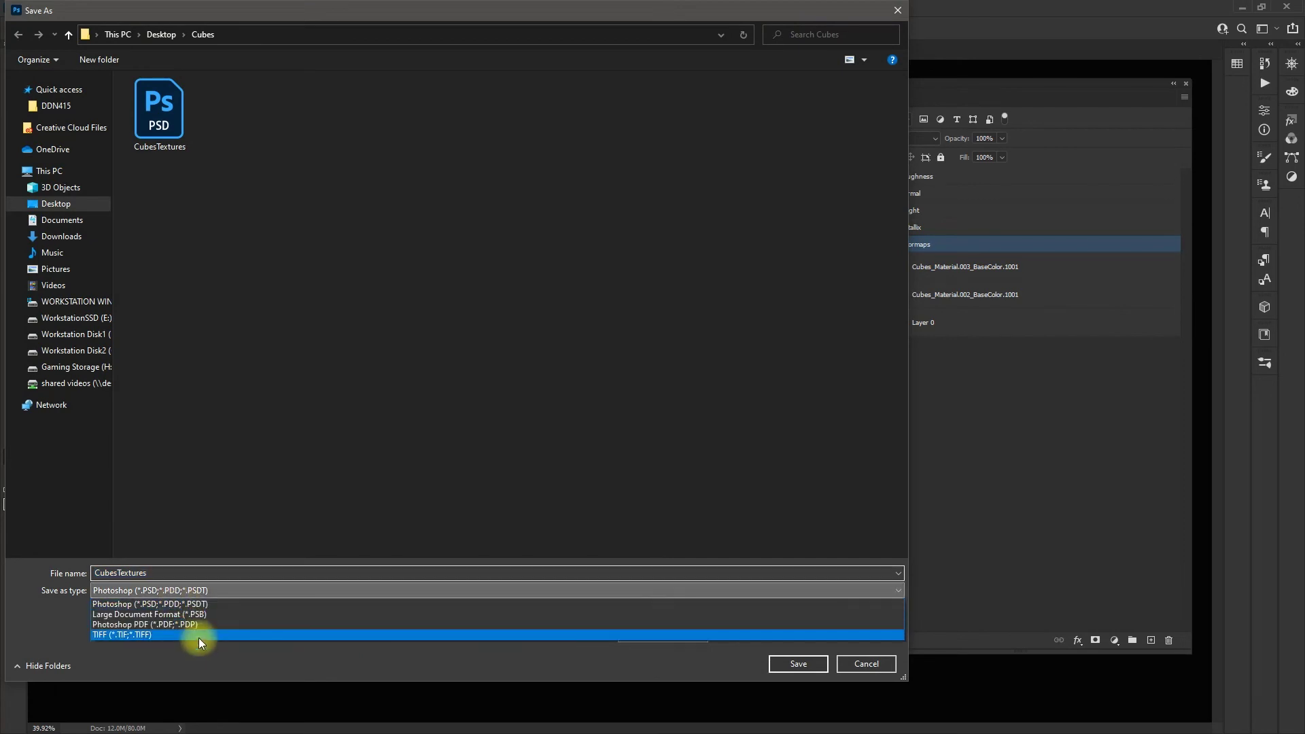
click(887, 677)
click(869, 669)
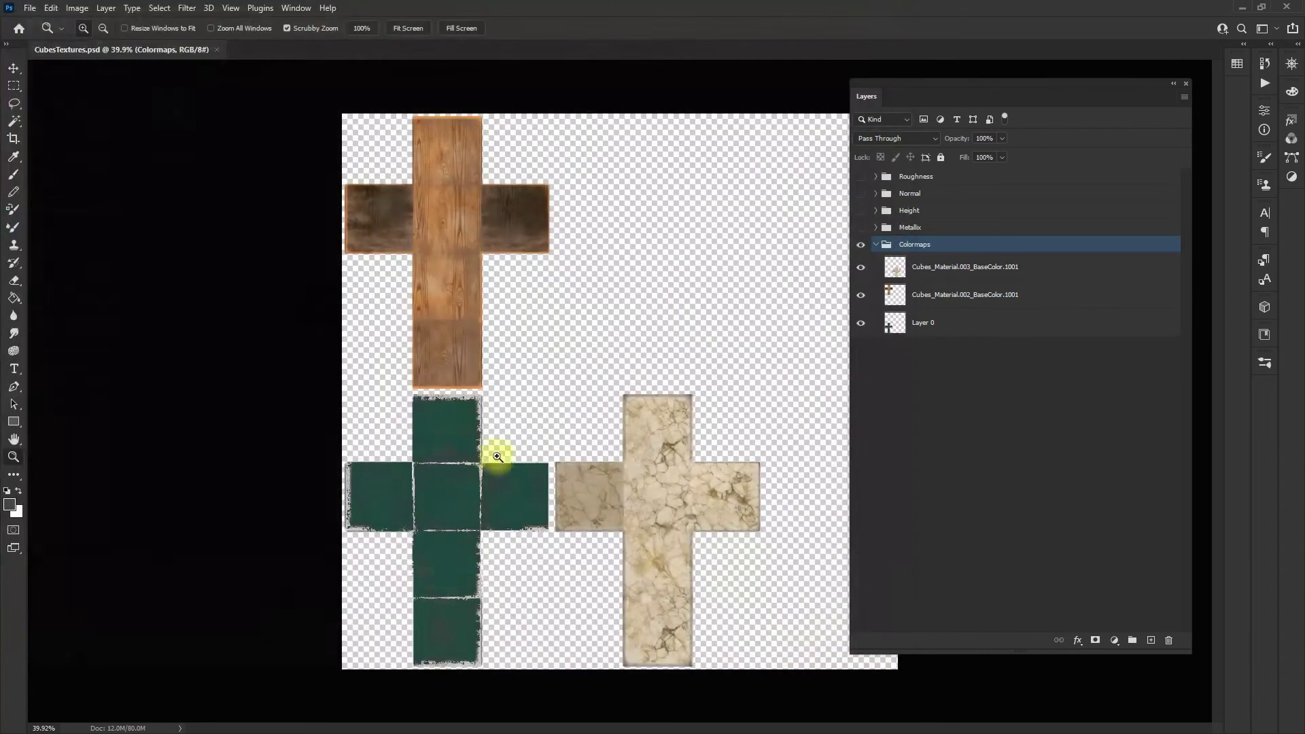
click(31, 8)
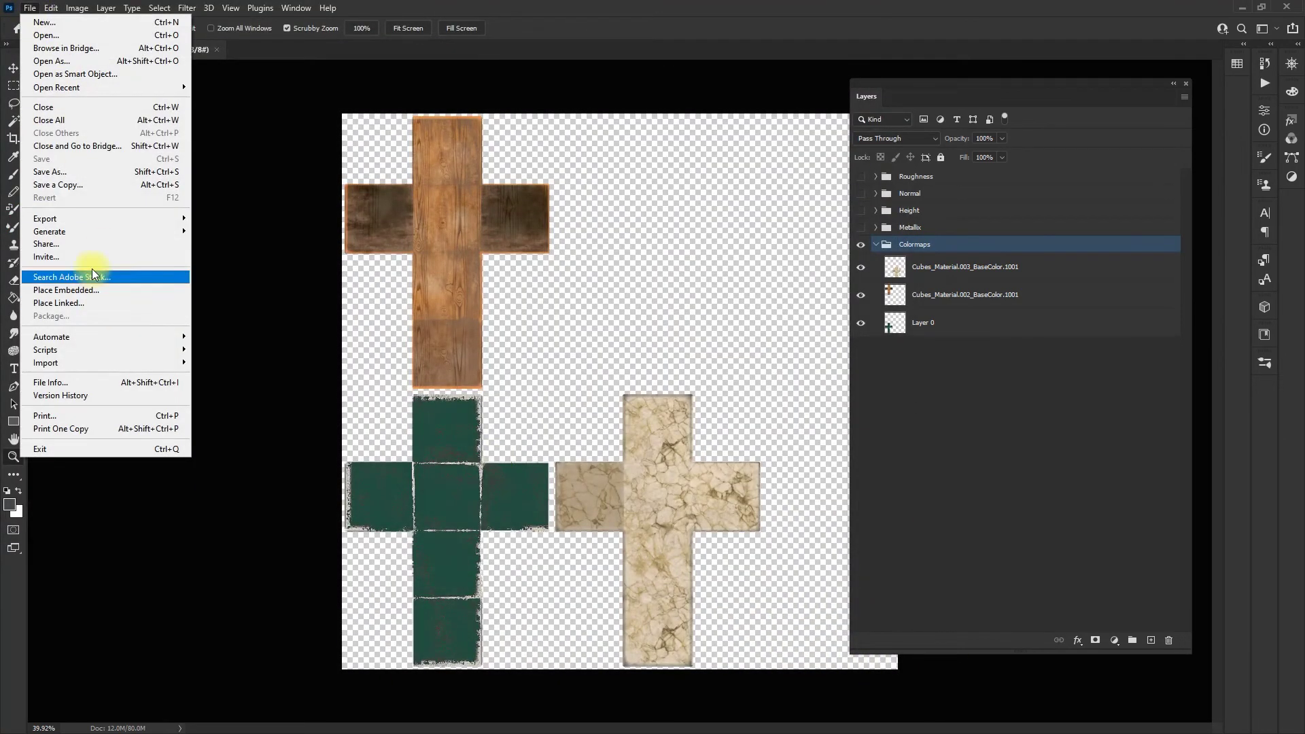
click(109, 185)
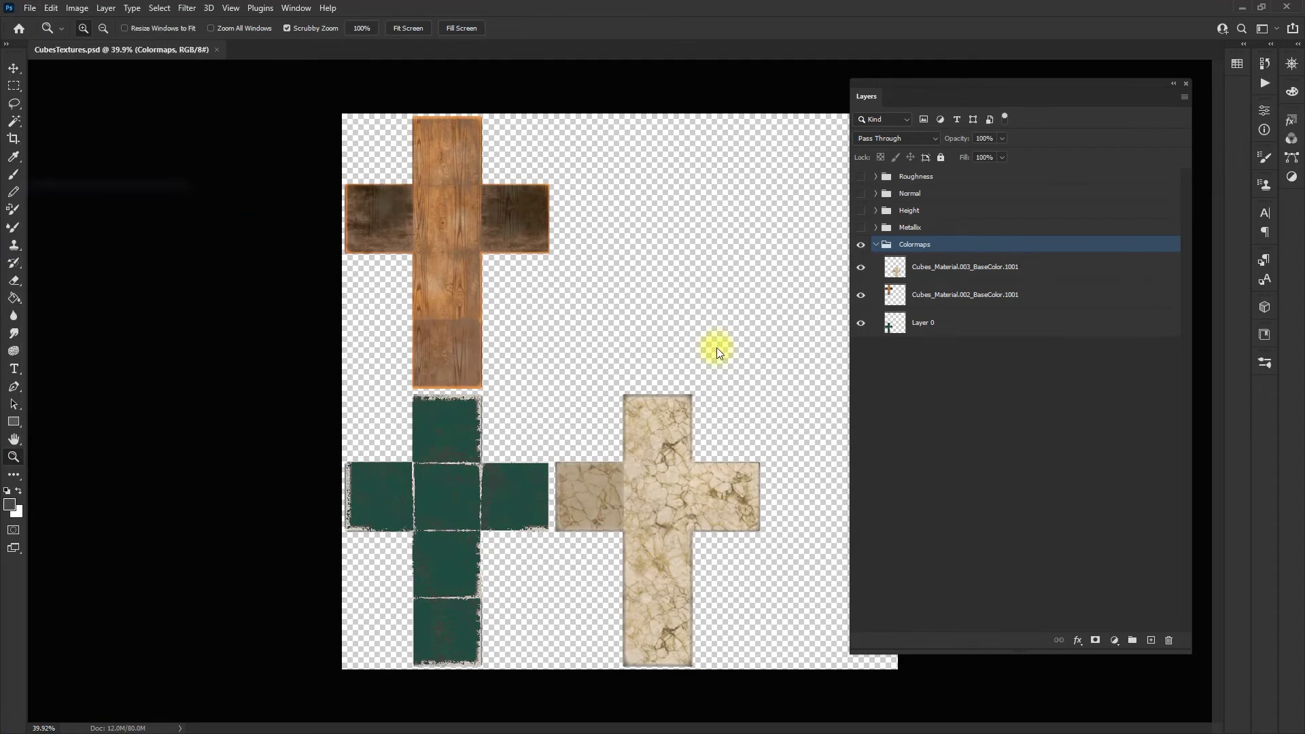
click(193, 588)
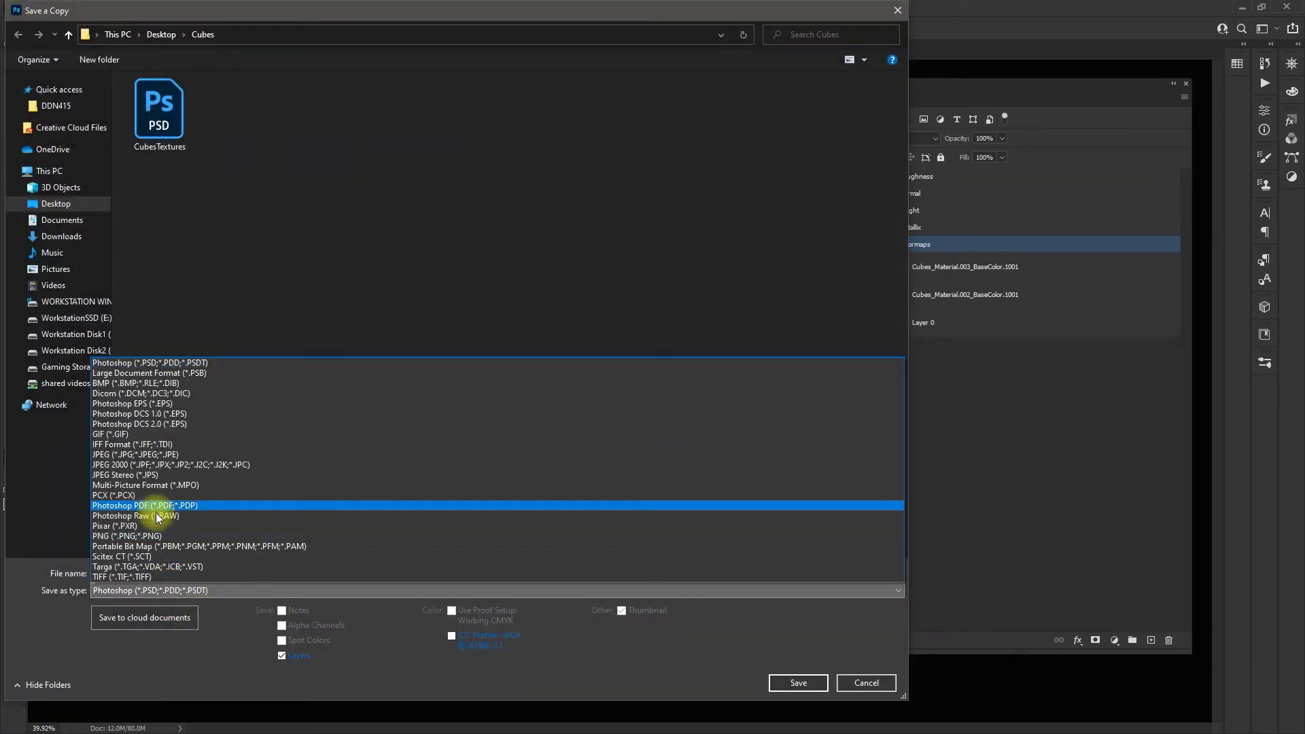
click(151, 537)
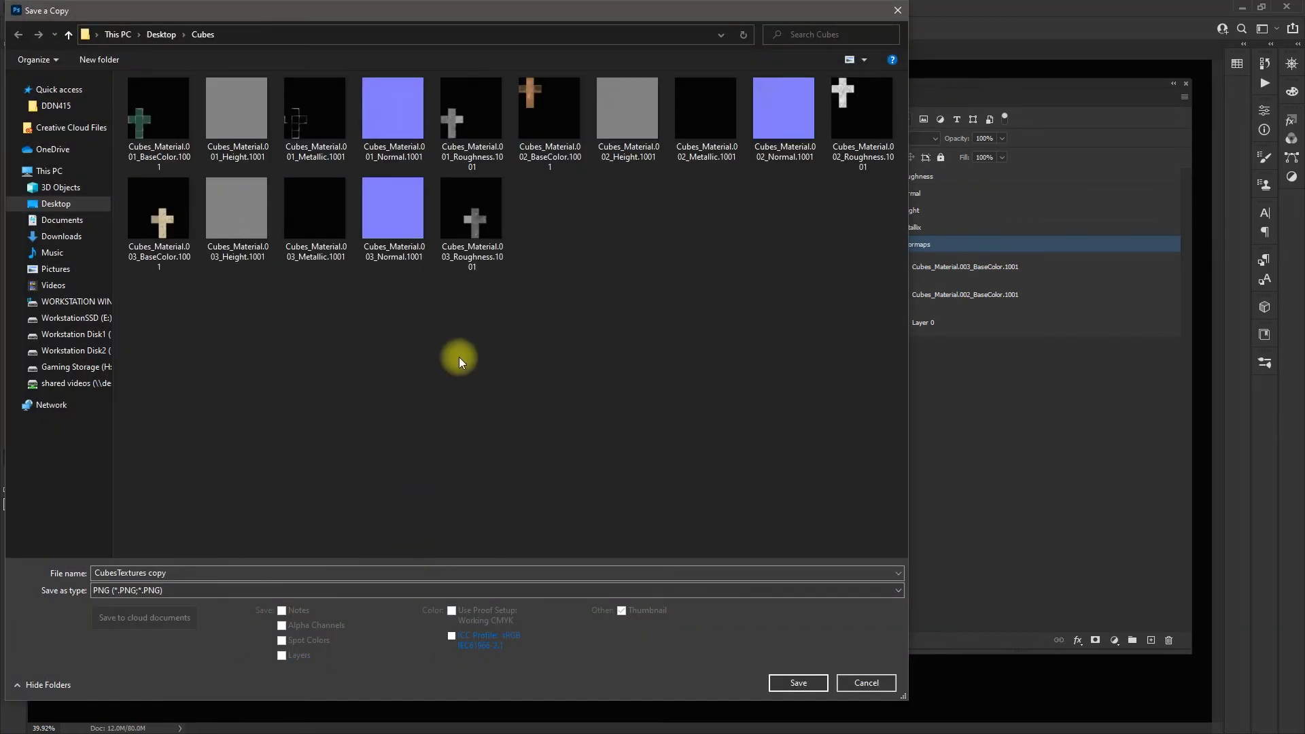
click(233, 573)
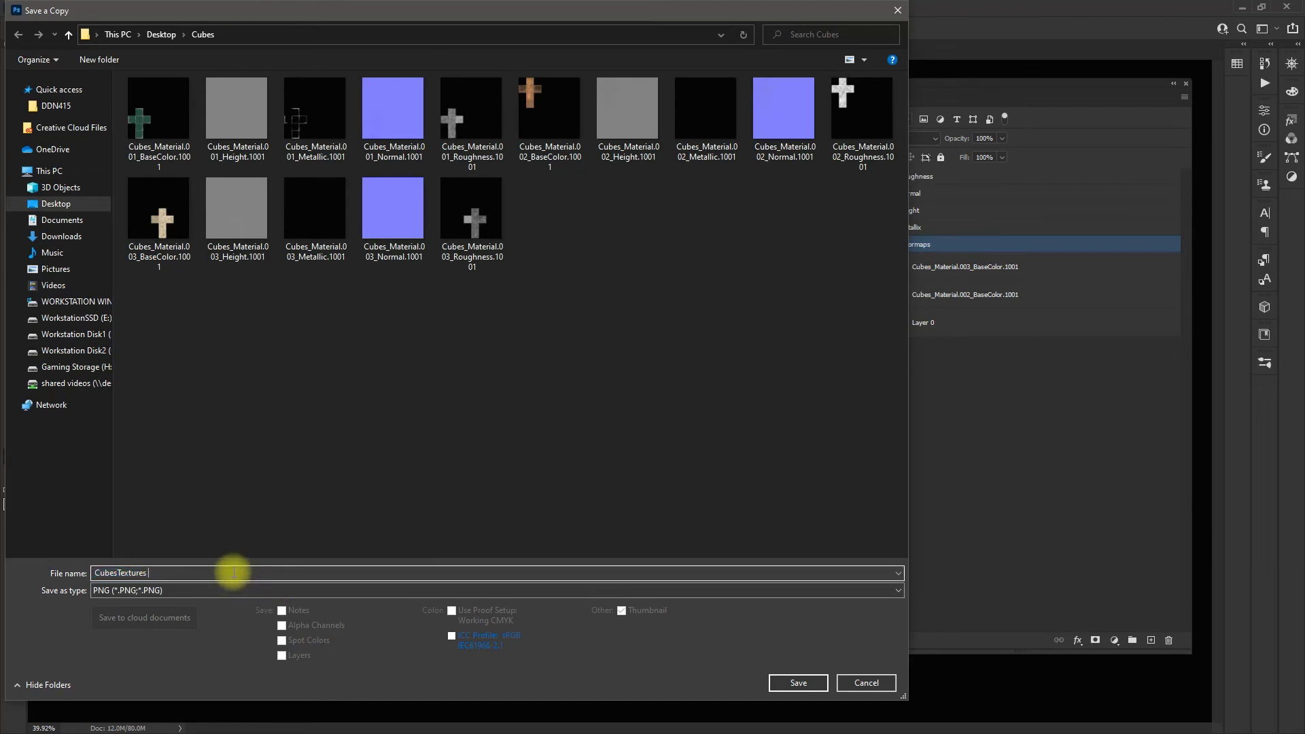
text(_Color)
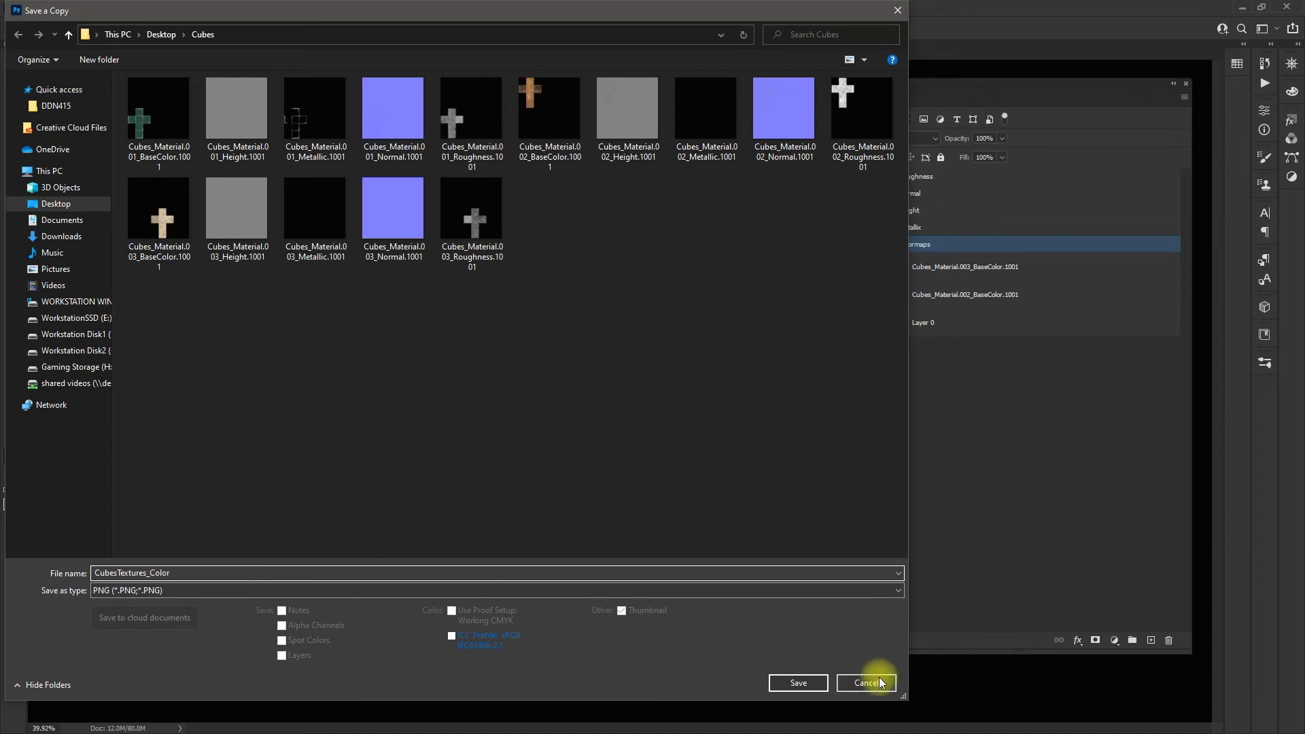
click(798, 682)
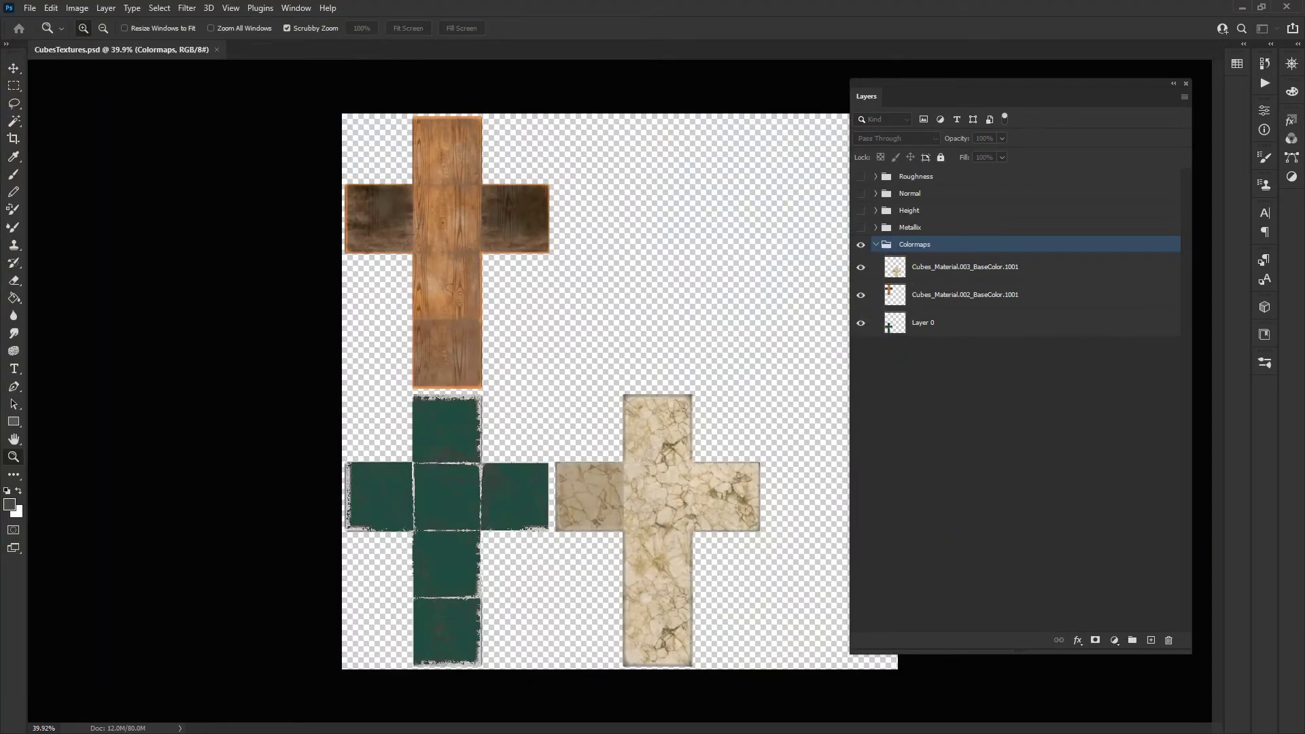
Step: Hide Colormaps, show only the Metallix group, and save it as the PNG copy CubesTextures_Metal
click(860, 246)
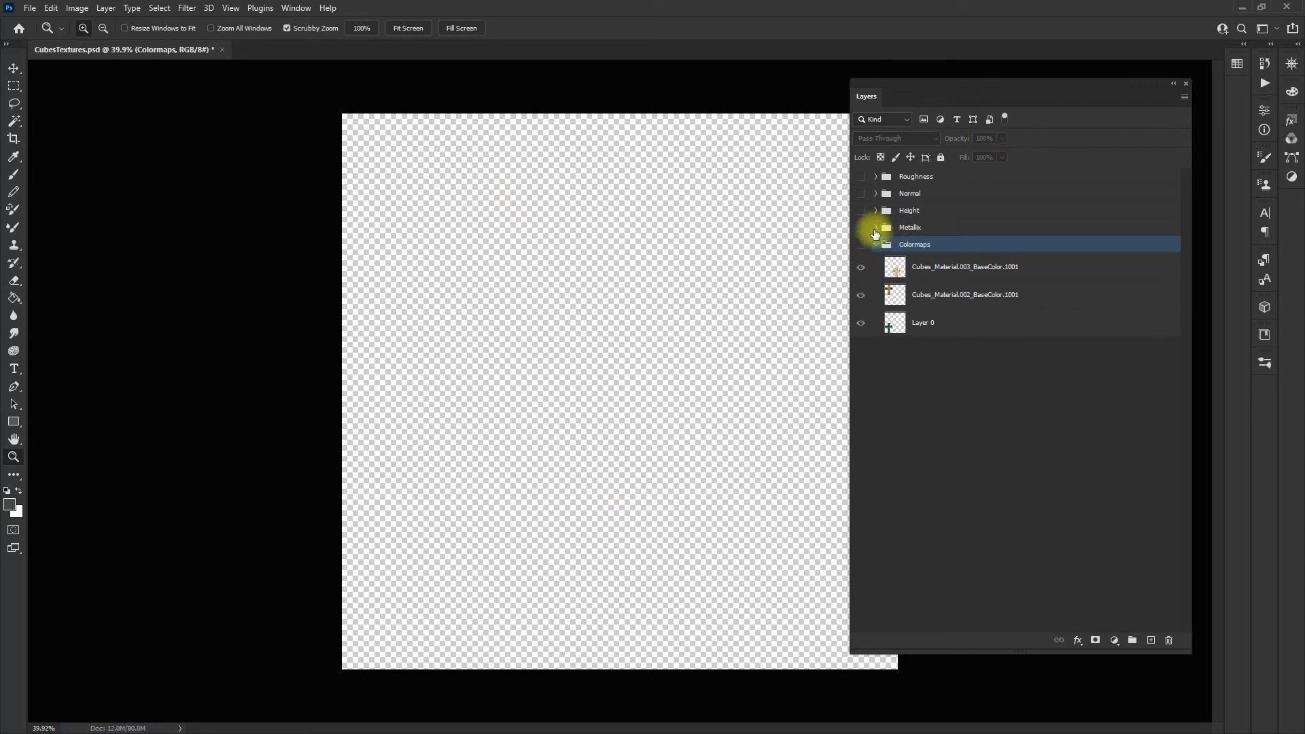
click(860, 226)
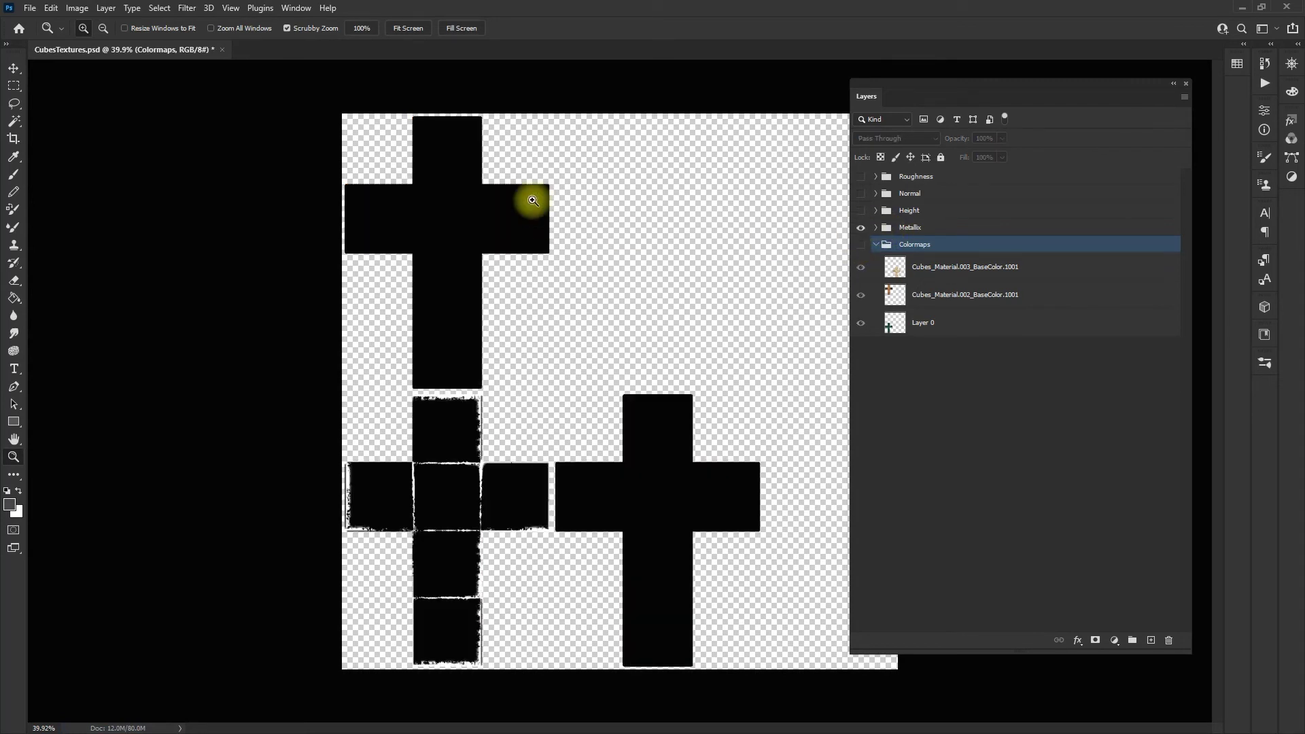
click(29, 8)
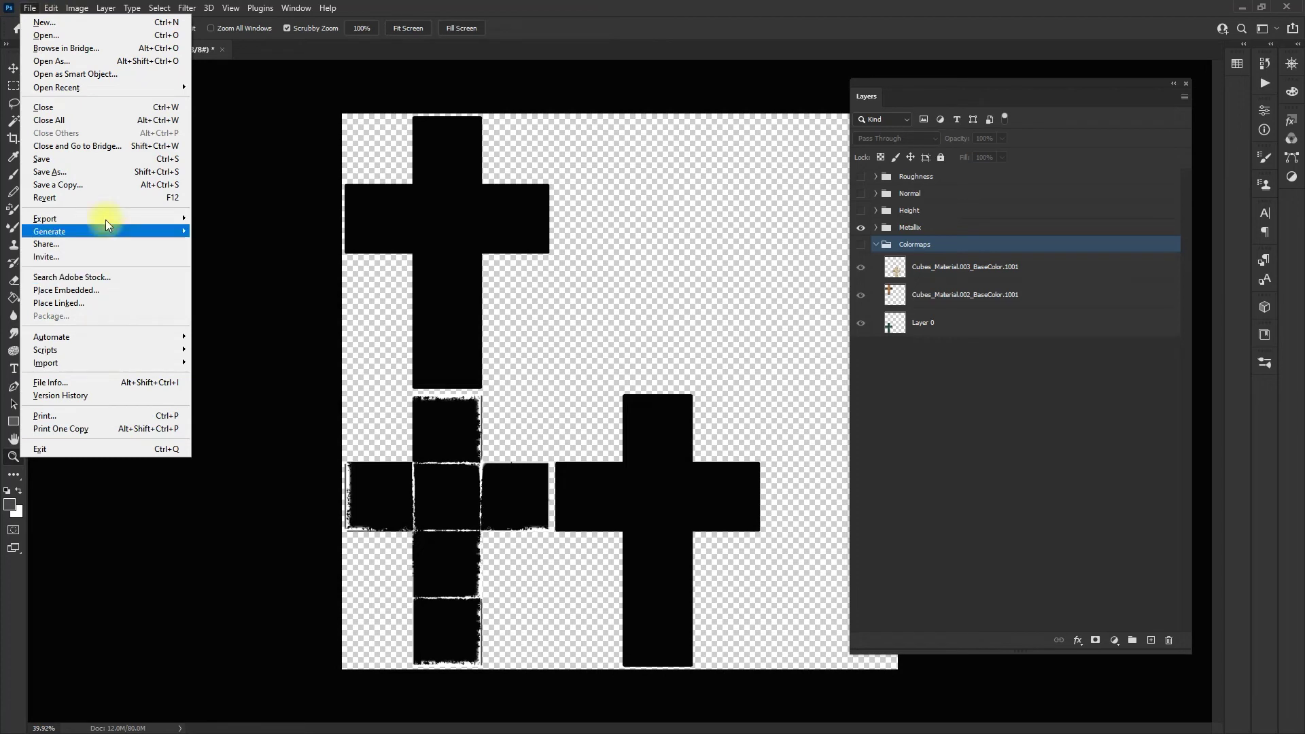
click(102, 184)
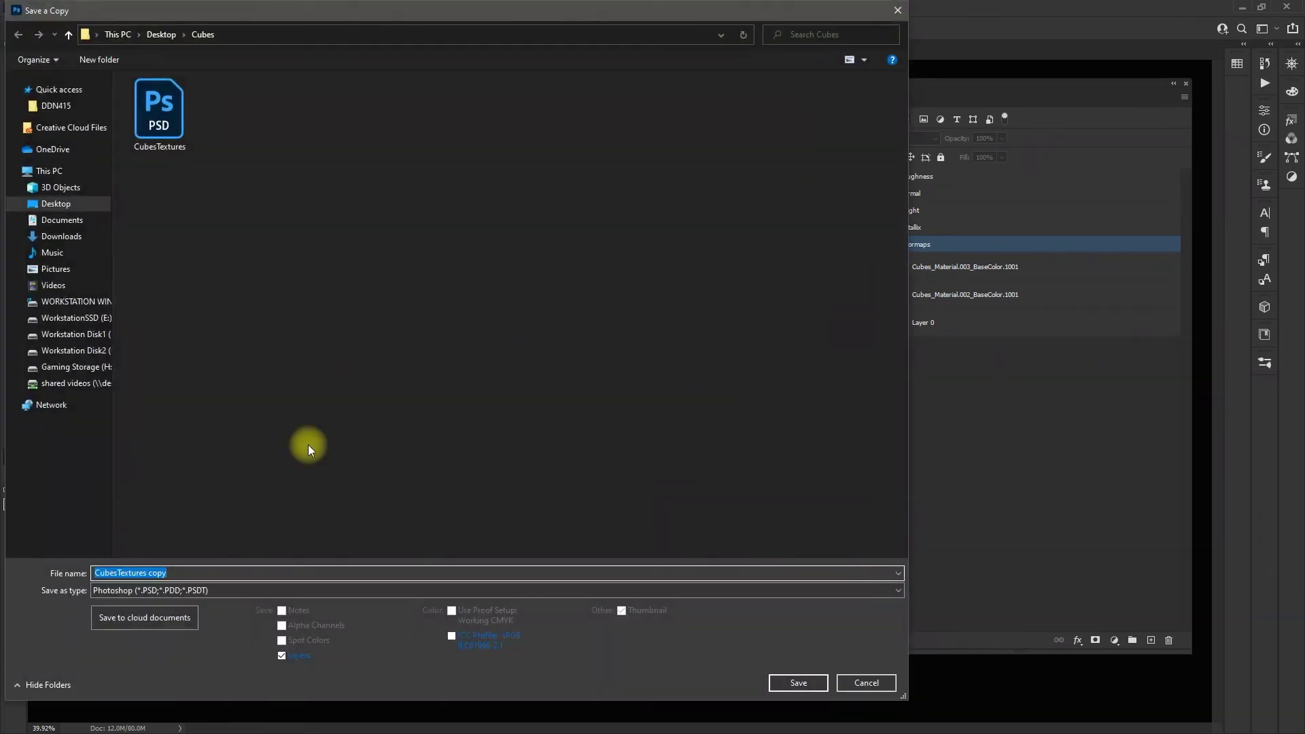
click(184, 592)
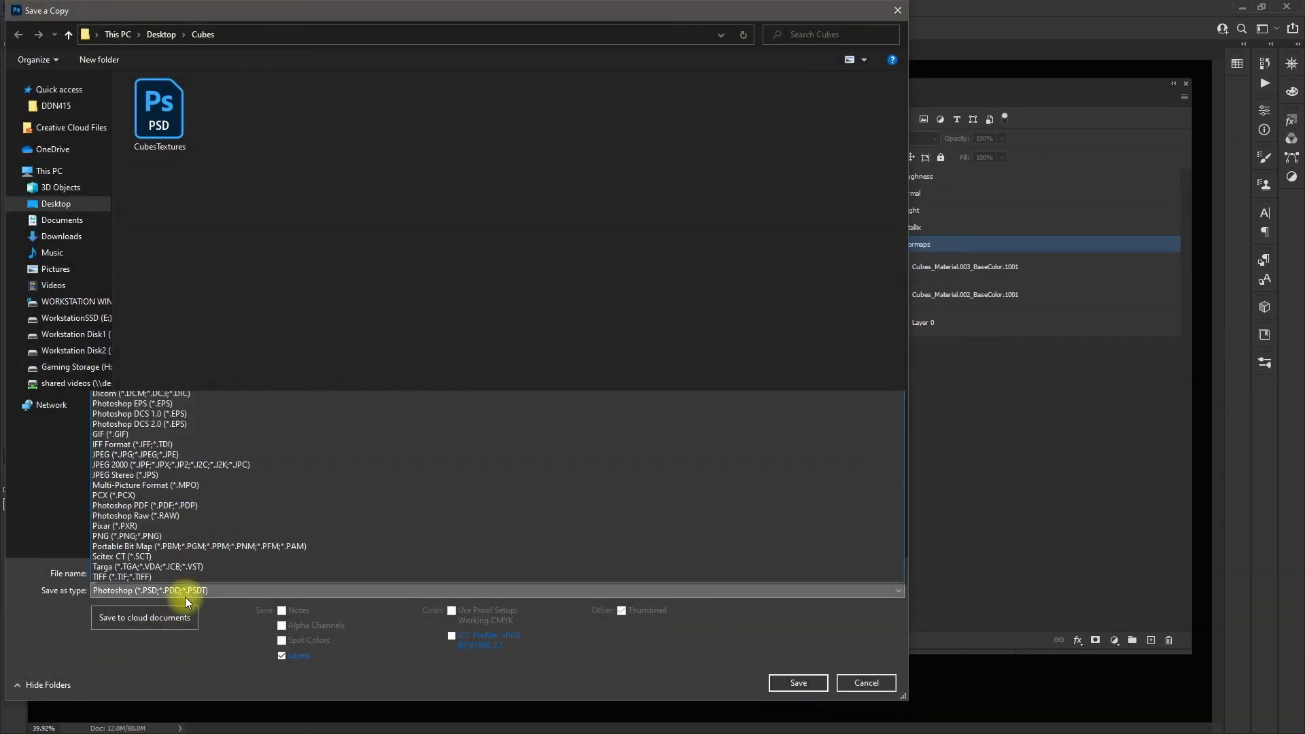
click(127, 537)
double_click(211, 574)
drag(212, 575, 77, 567)
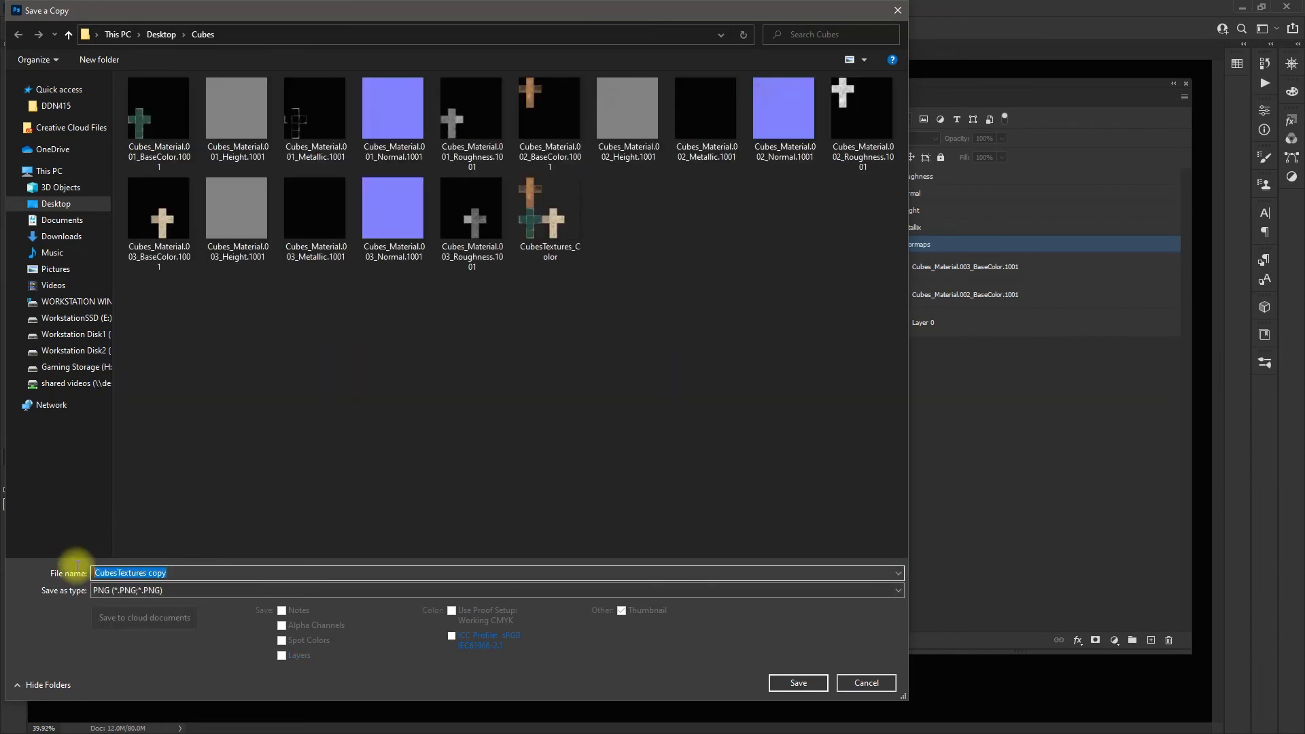
key(End)
key(BackSpace)
key(BackSpace)
key(BackSpace)
key(BackSpace)
key(BackSpace)
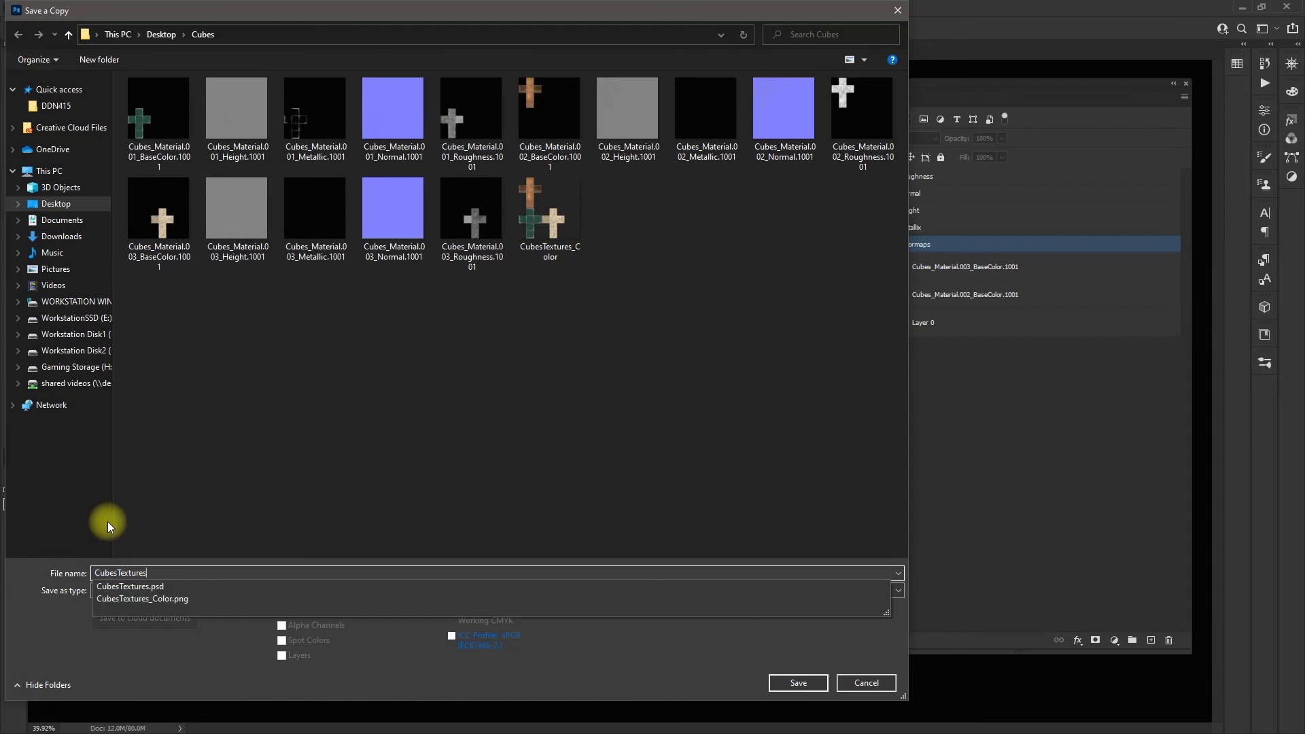
text(_Mettal)
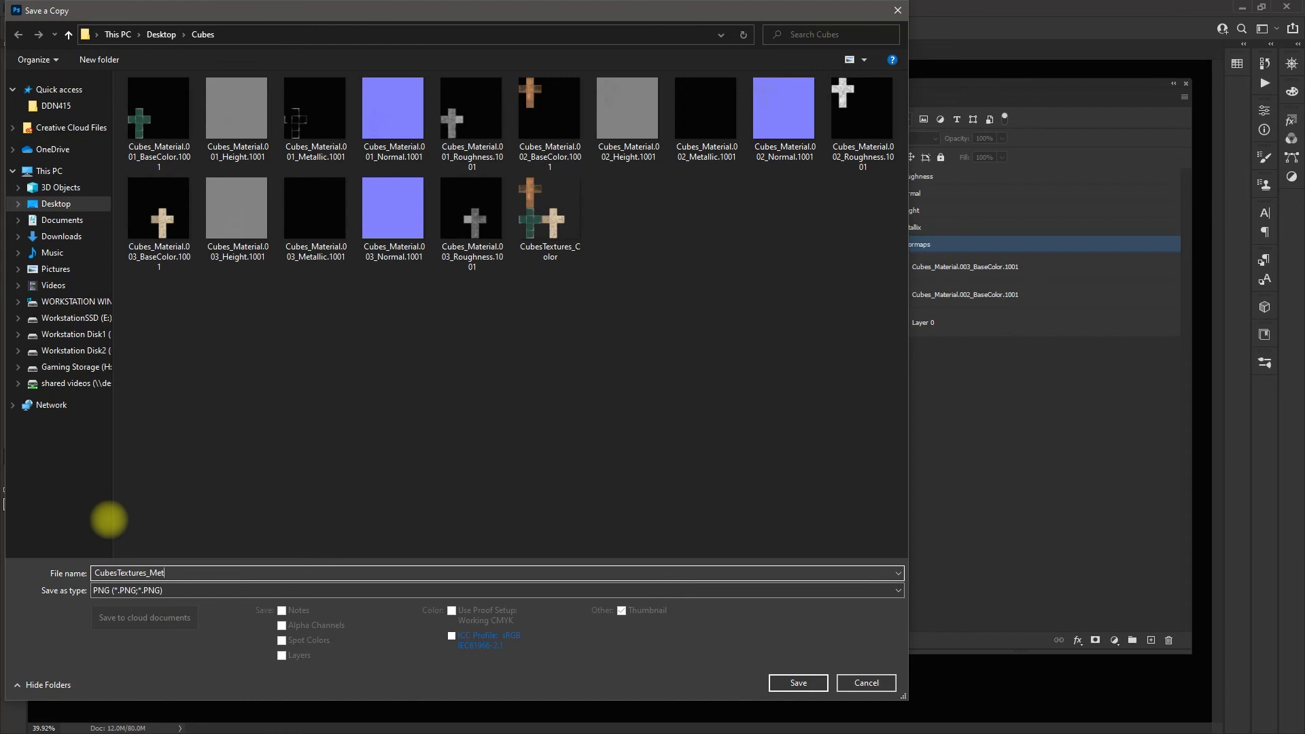
click(800, 681)
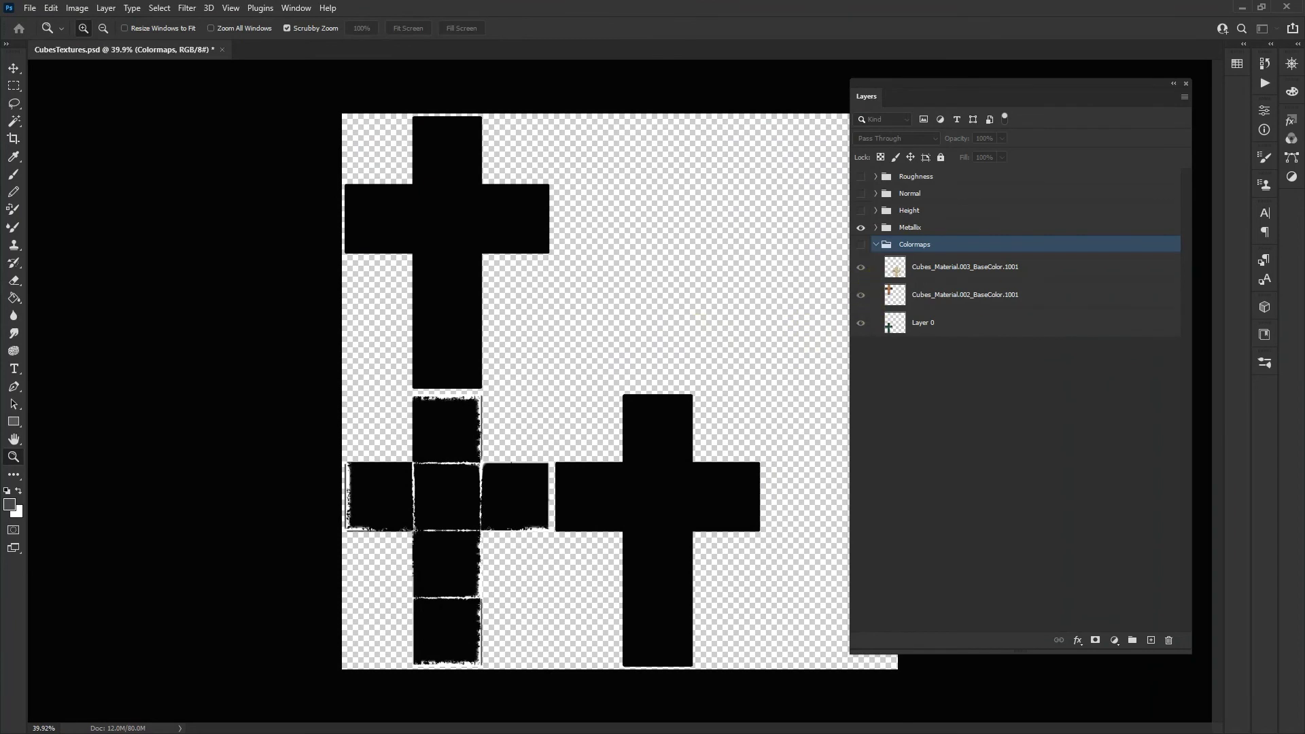
Step: Show only the Height group and save it as a PNG copy named CubesTextures_Height
click(861, 233)
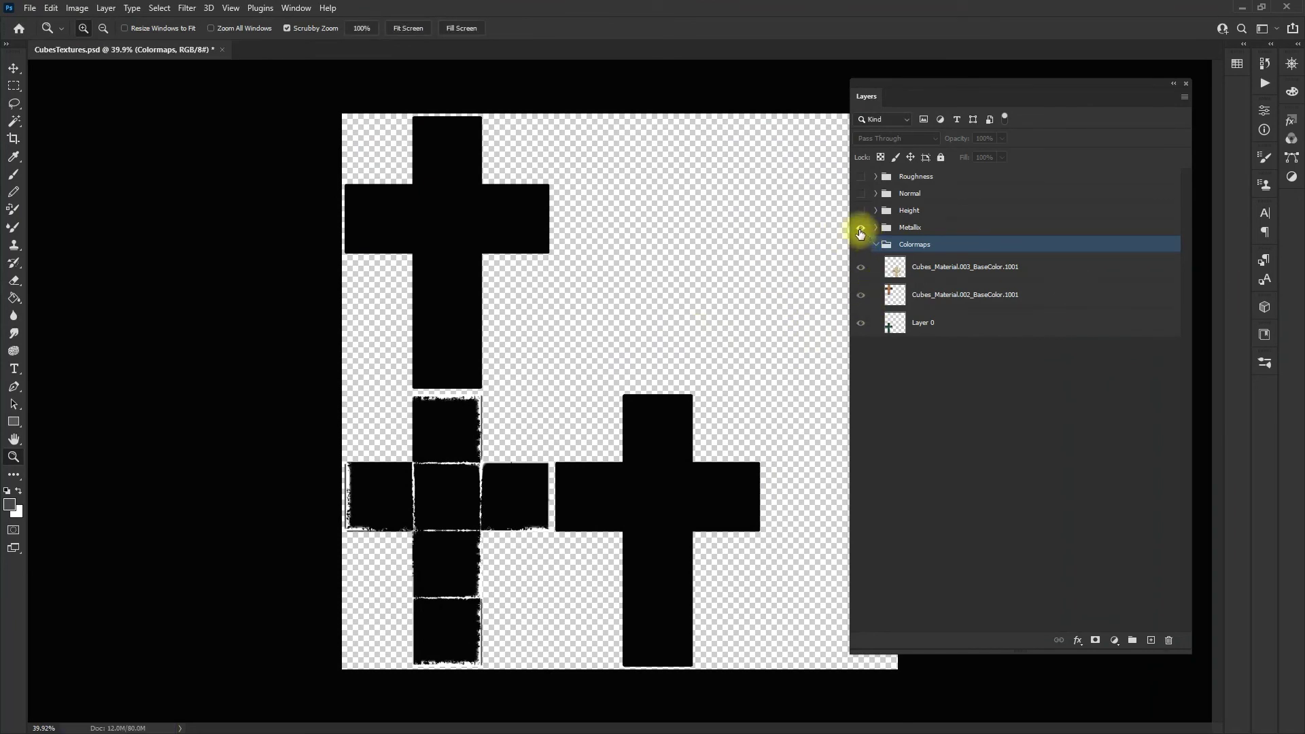
click(860, 227)
click(860, 210)
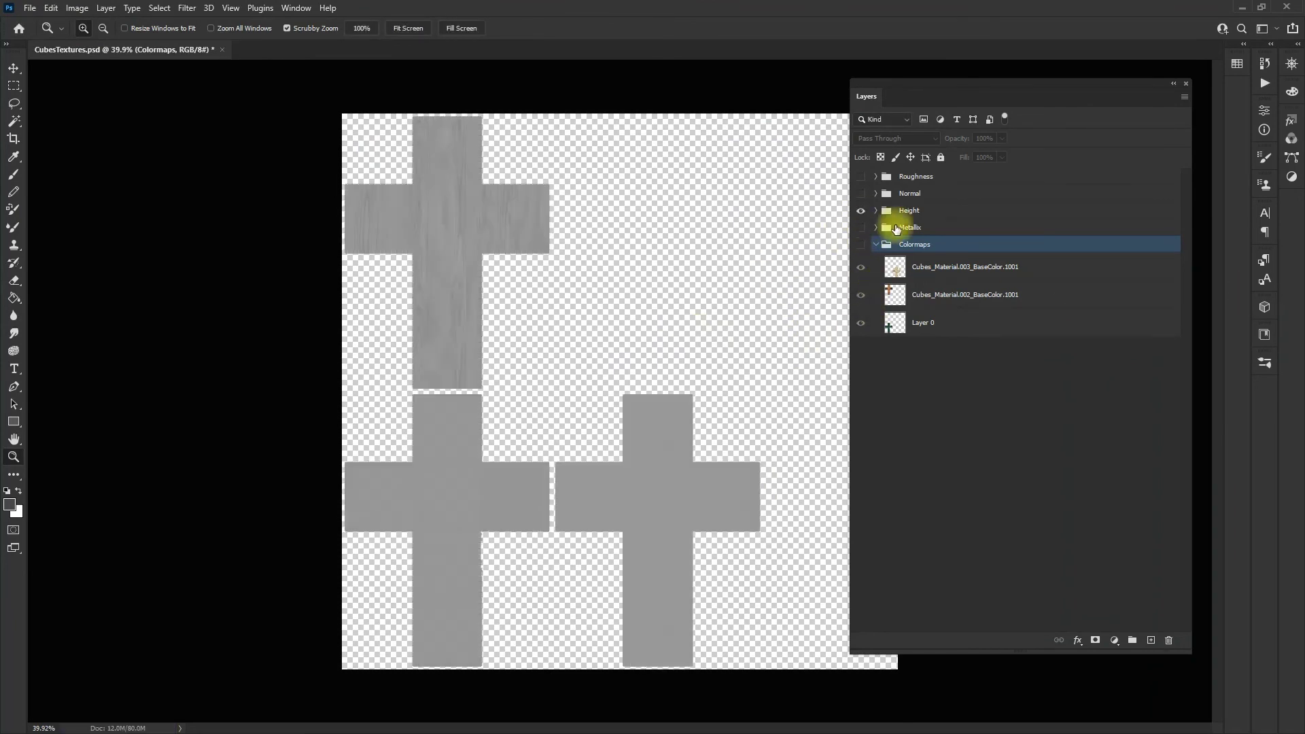
click(927, 211)
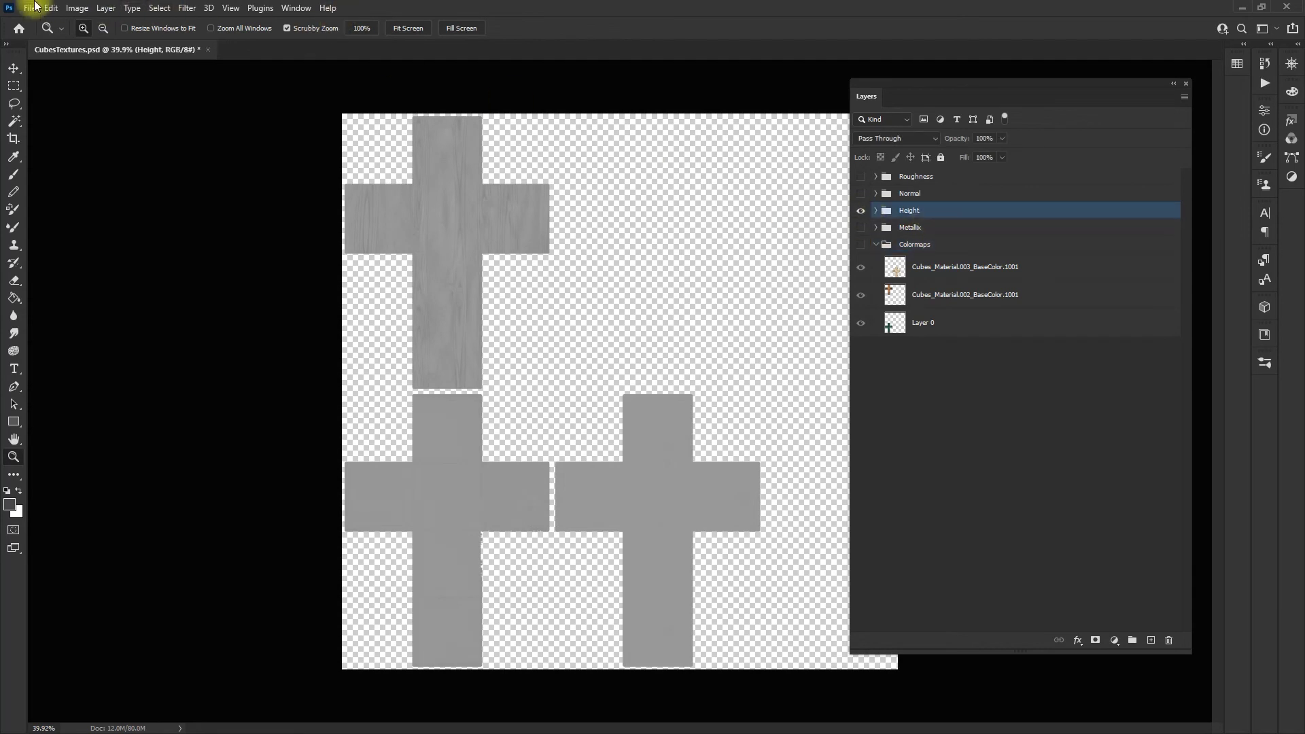
click(30, 7)
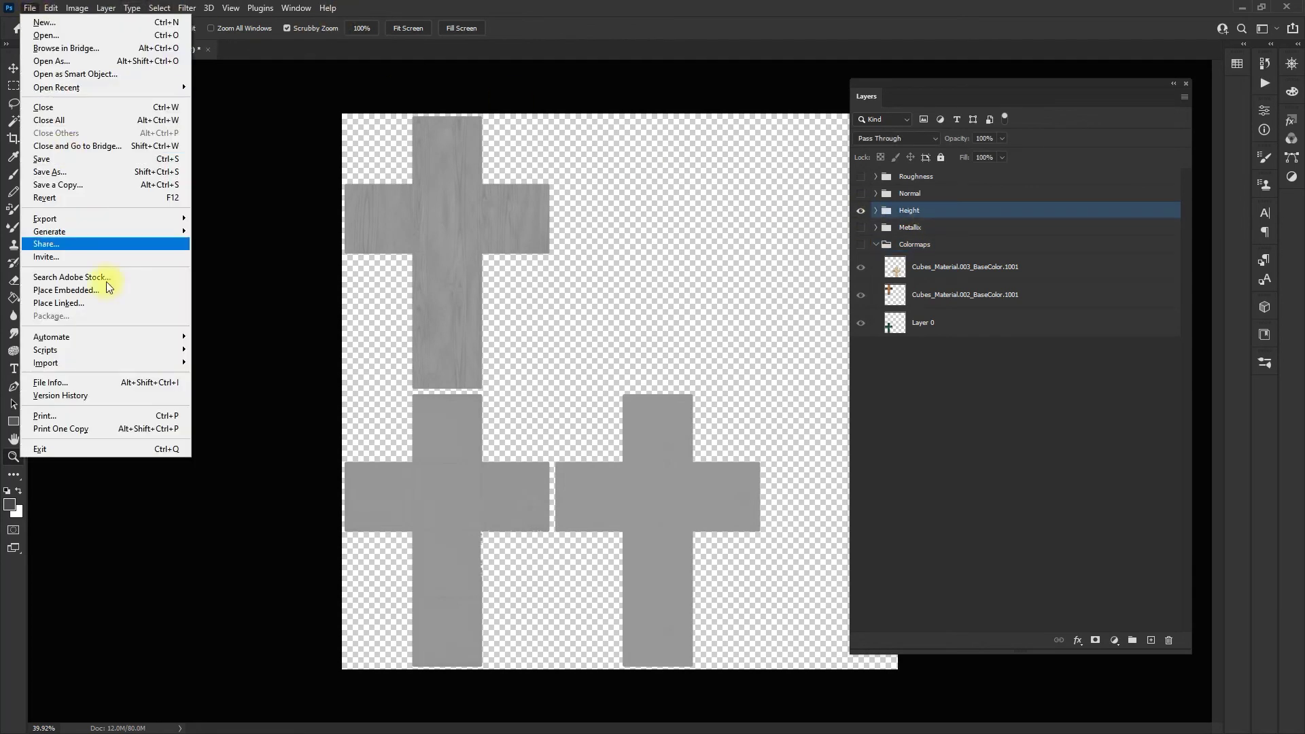
click(70, 170)
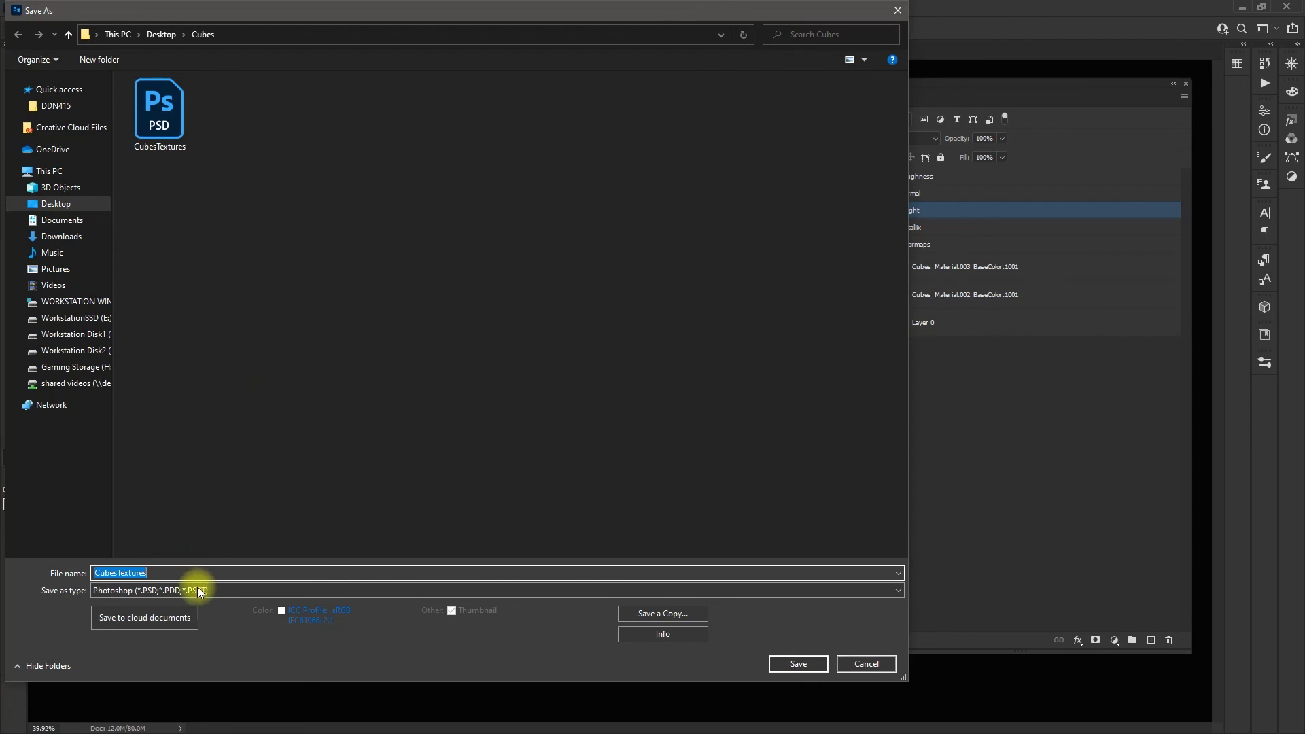
click(187, 597)
click(985, 640)
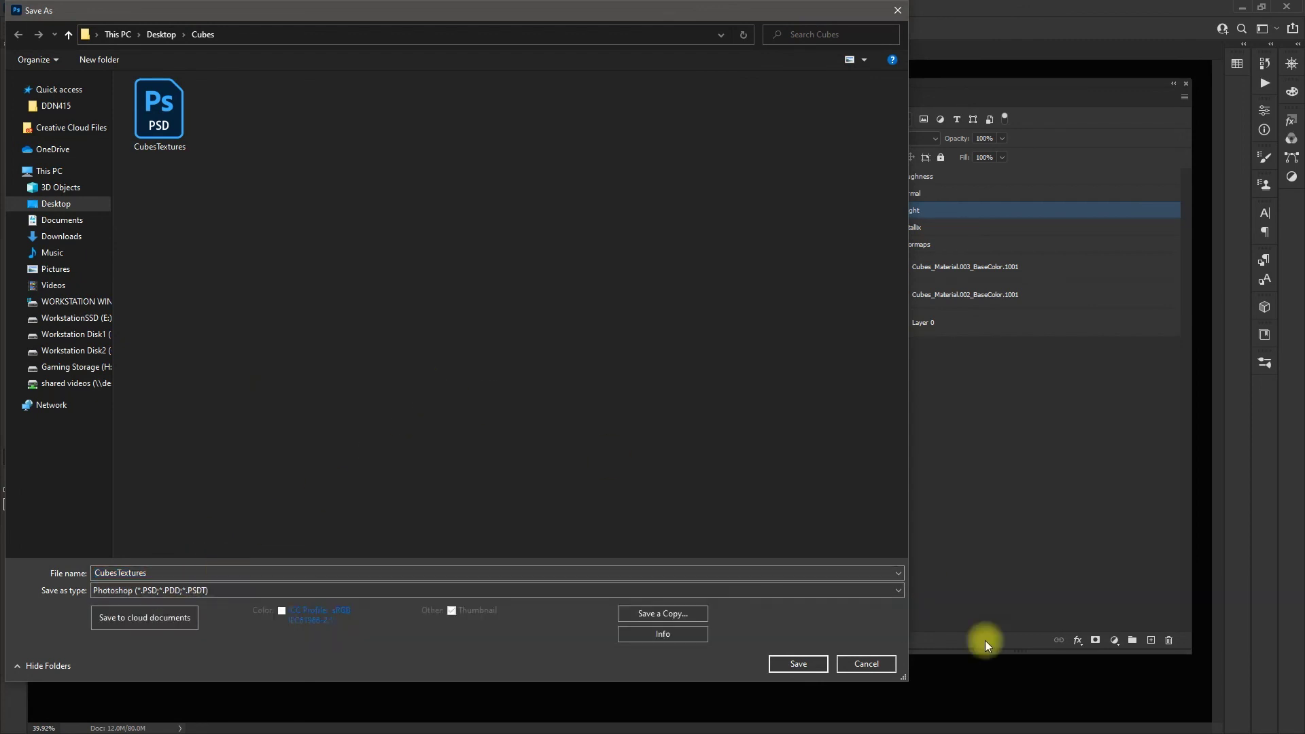
click(865, 663)
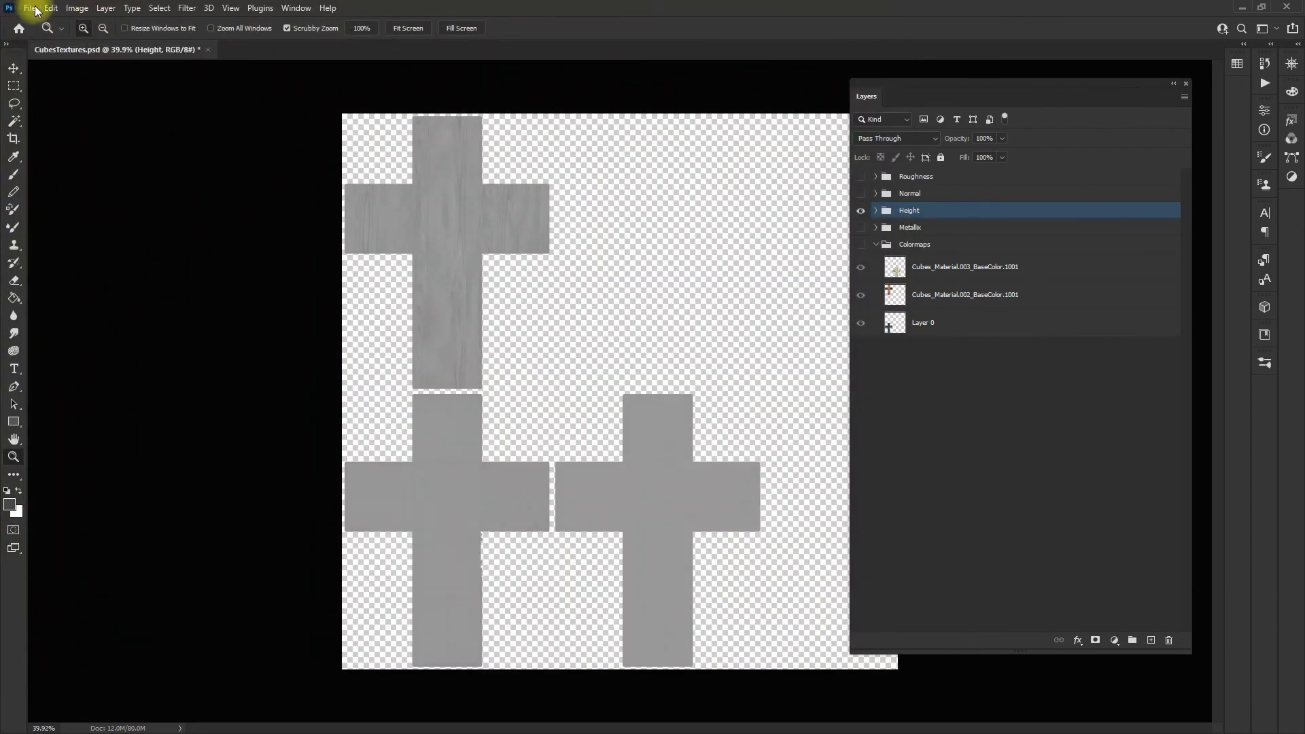
click(29, 7)
click(70, 185)
click(197, 589)
click(195, 533)
key(BackSpace)
key(BackSpace)
key(BackSpace)
key(BackSpace)
key(BackSpace)
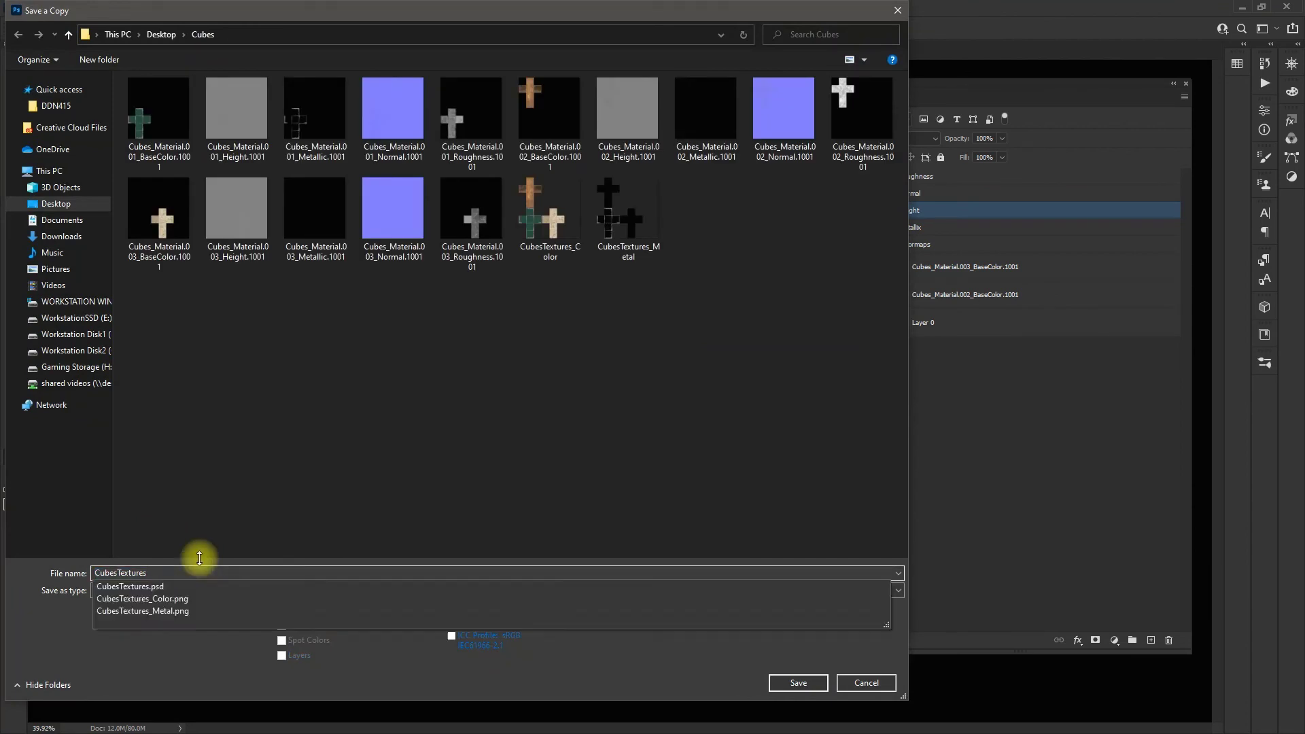
text(Height)
key(Return)
Step: Switch visibility to the Normal group alone and export the CubesTextures_Normal PNG copy
click(860, 210)
click(861, 193)
click(937, 193)
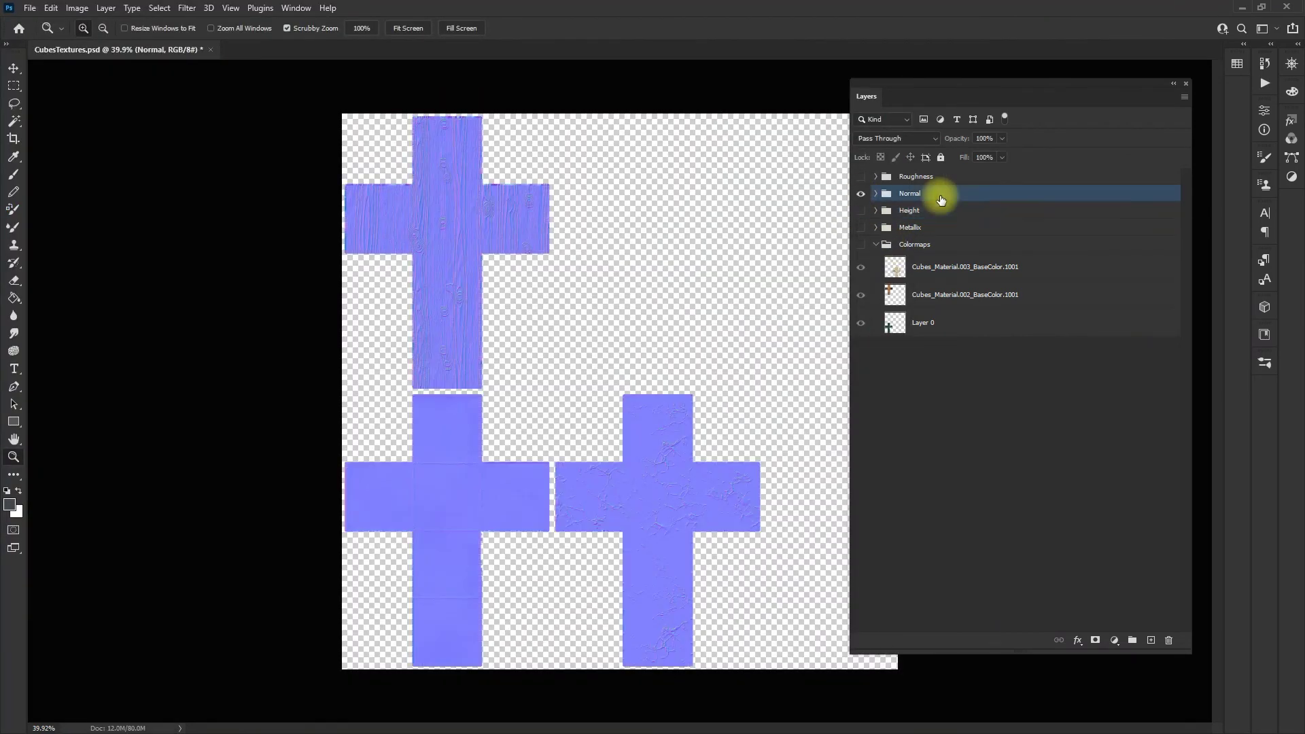
click(29, 8)
click(88, 185)
click(215, 590)
click(202, 565)
key(BackSpace)
key(BackSpace)
key(BackSpace)
key(BackSpace)
key(BackSpace)
key(BackSpace)
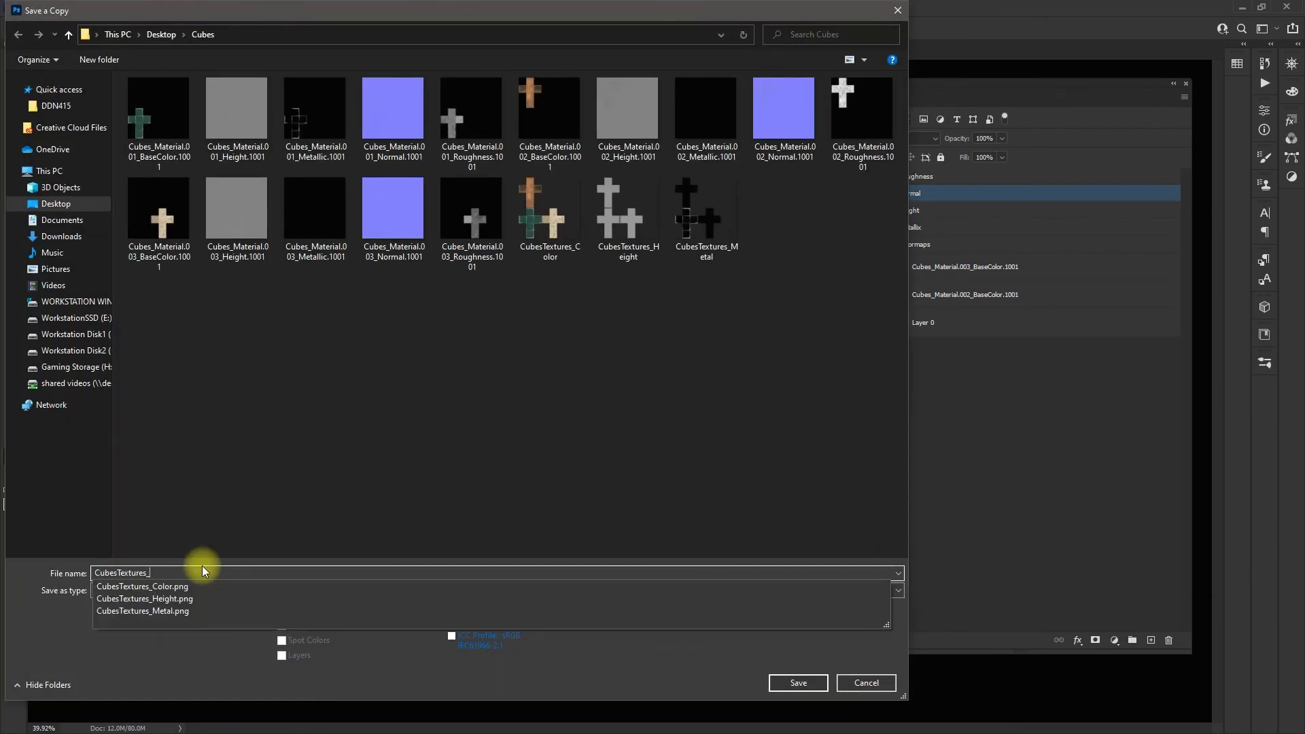
text(Normal)
key(Return)
Step: Show only the Roughness group and save it as the PNG copy CubesTextures_Roughness
click(861, 194)
click(861, 176)
click(938, 176)
click(29, 8)
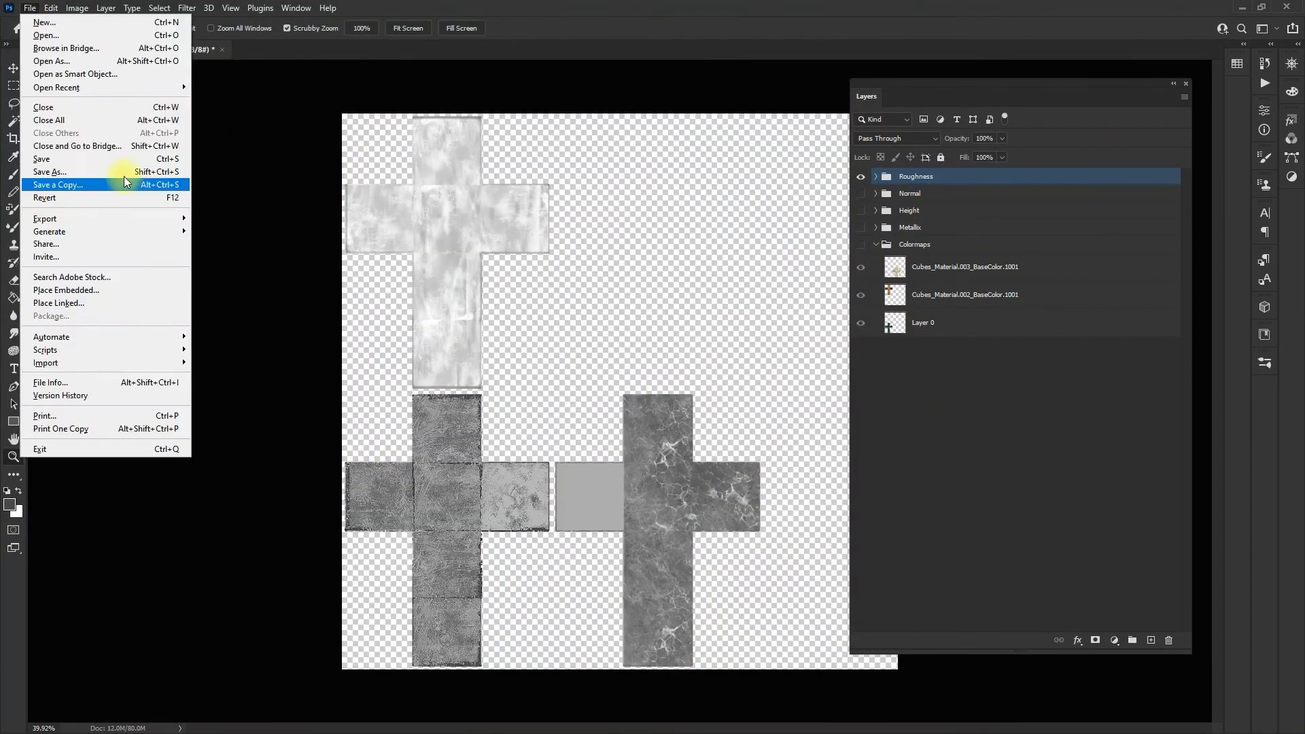
click(68, 175)
click(191, 590)
key(Escape)
key(Escape)
click(29, 7)
click(88, 185)
click(251, 588)
click(442, 571)
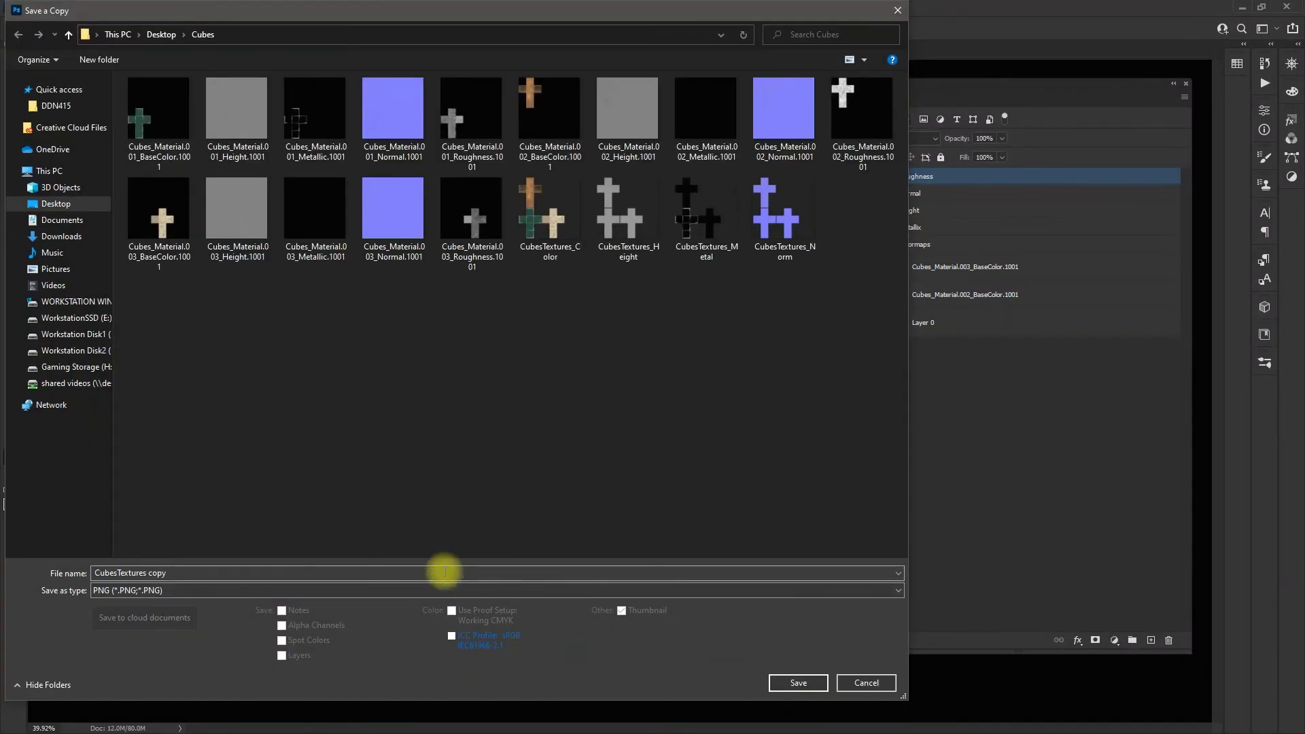
click(443, 573)
key(BackSpace)
key(BackSpace)
key(BackSpace)
key(BackSpace)
key(BackSpace)
text(_Roughness)
click(799, 682)
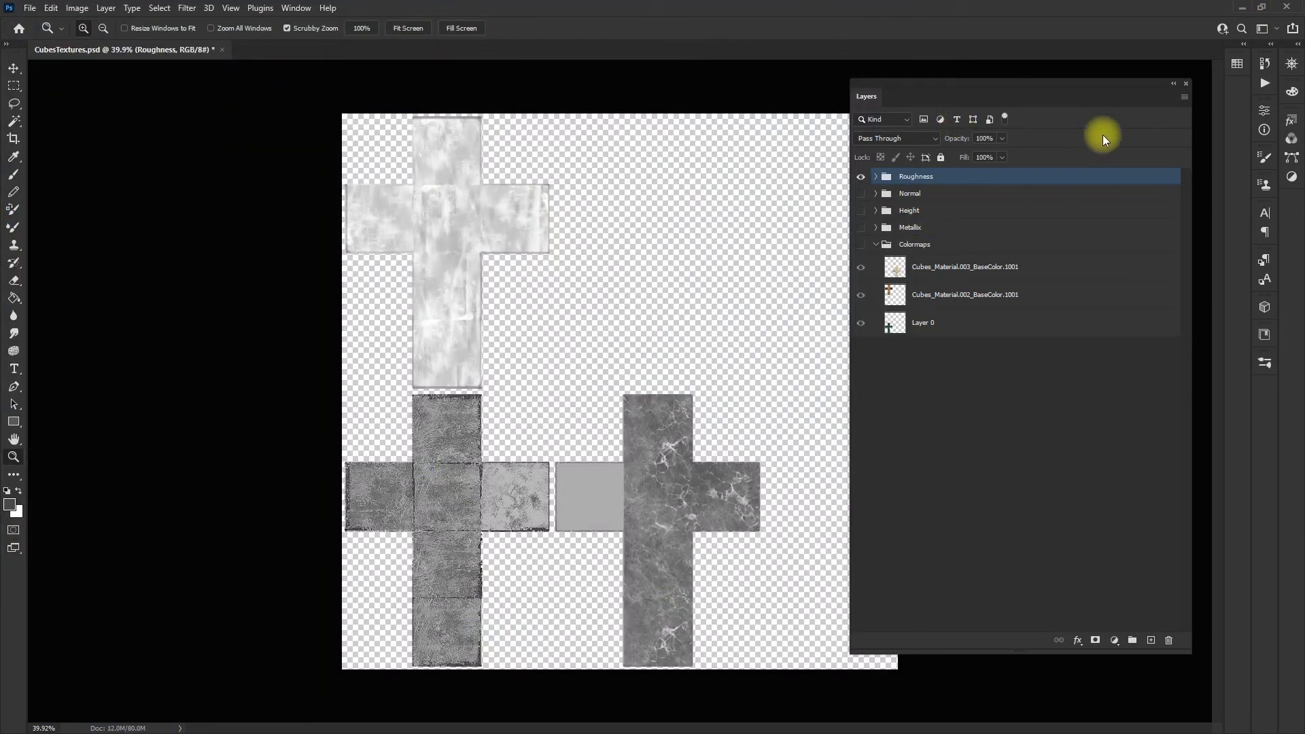
Step: Close the floating Layers panel to leave the grey Roughness crosses unobstructed
click(1184, 82)
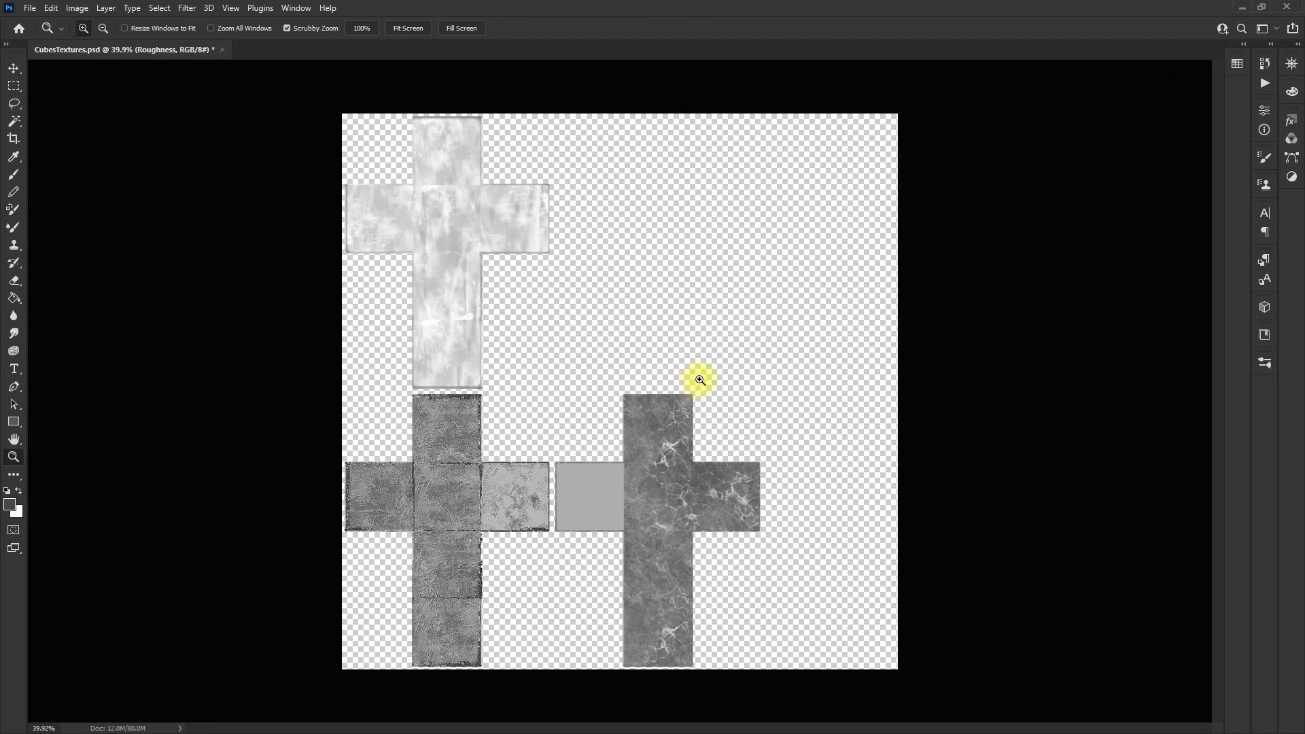